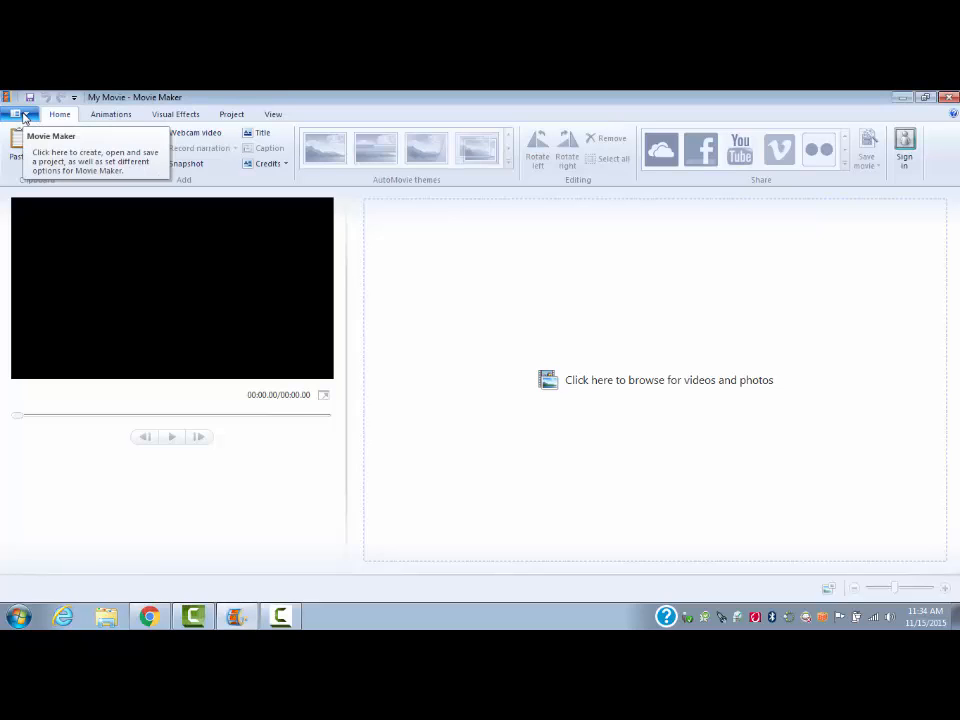
Start saving the project under a new name in the Ms Moviemaker Tutorial Project folder on the Desktop.
left_click(24, 117)
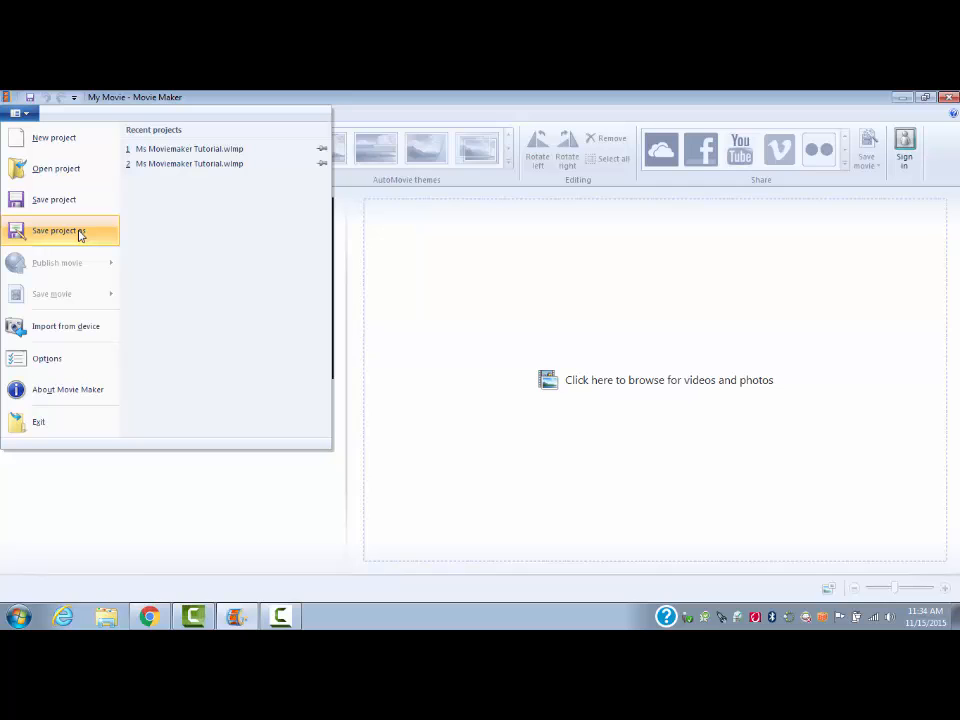
left_click(80, 235)
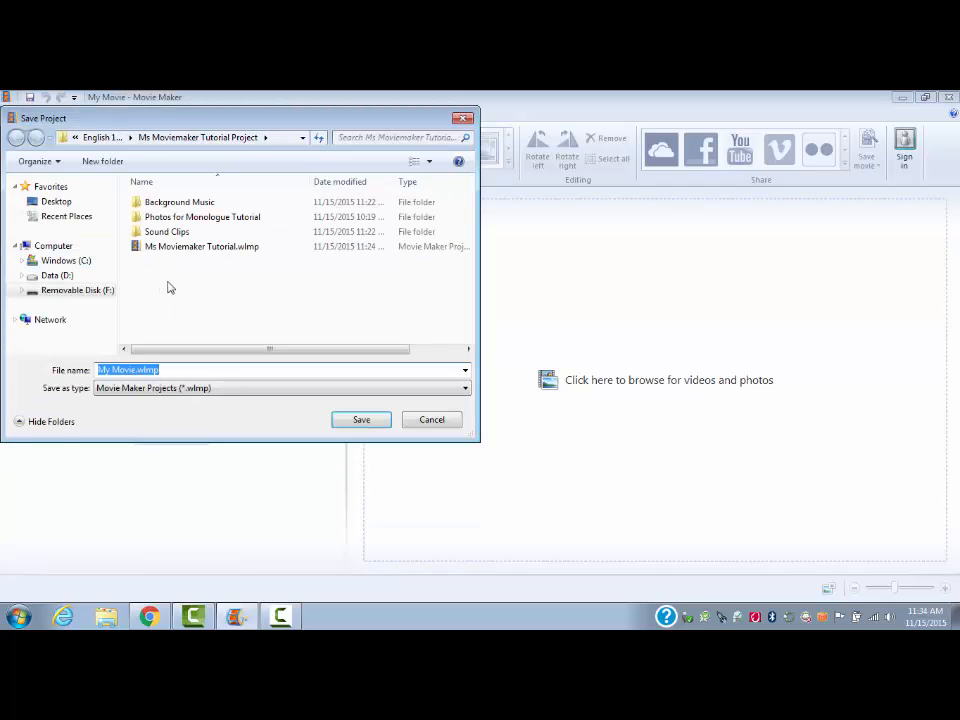
left_click(62, 203)
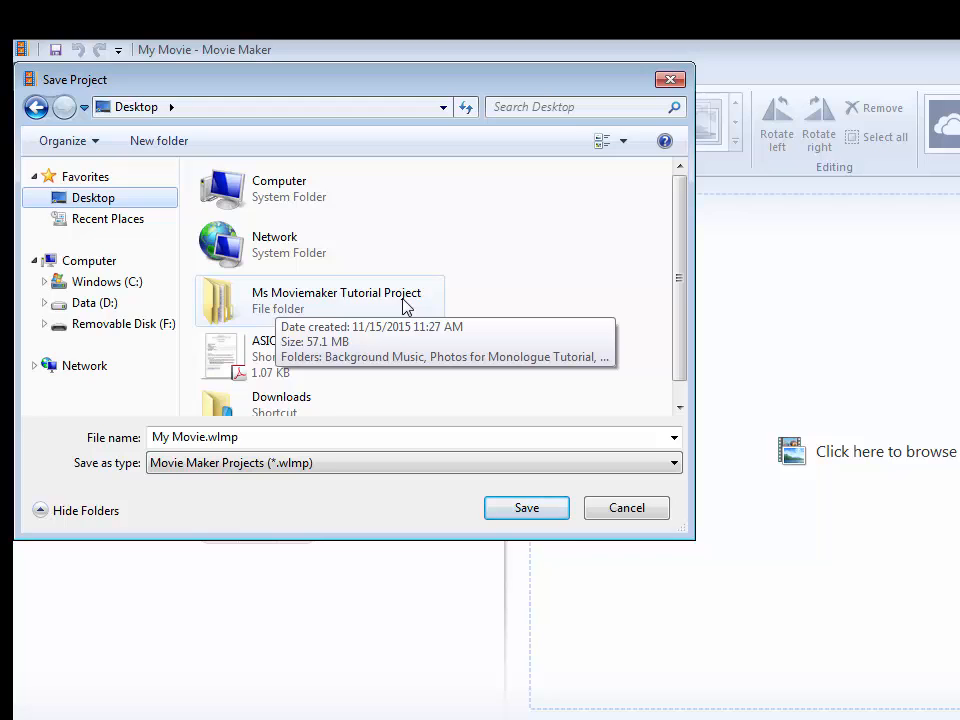
double_click(405, 300)
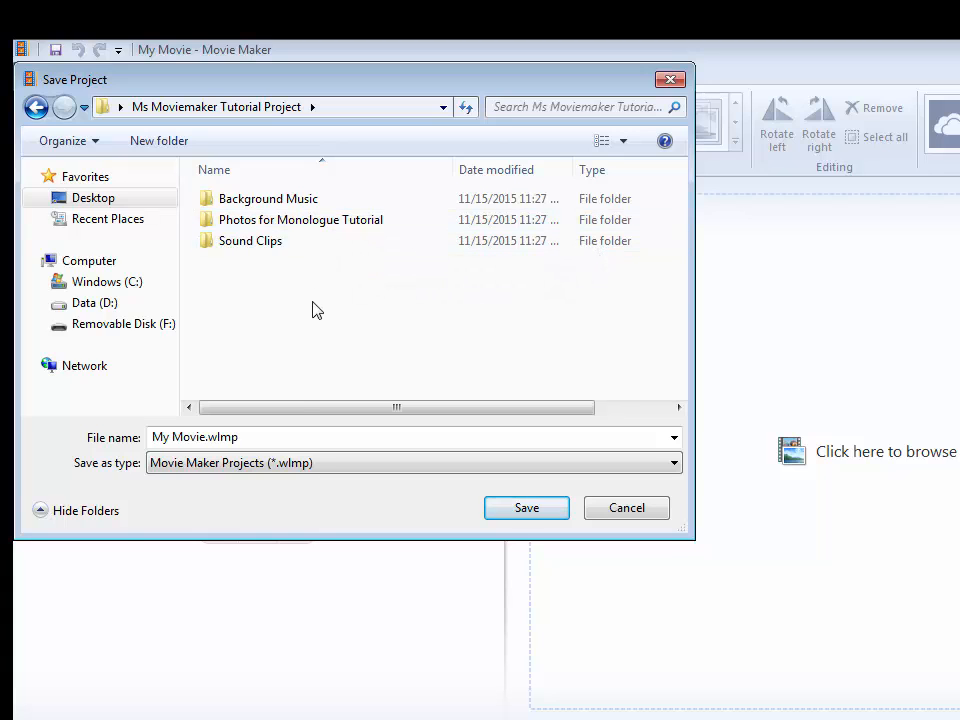
Name the project file Ms Moviemaker Tutorial.wlmp and save it.
left_click(200, 436)
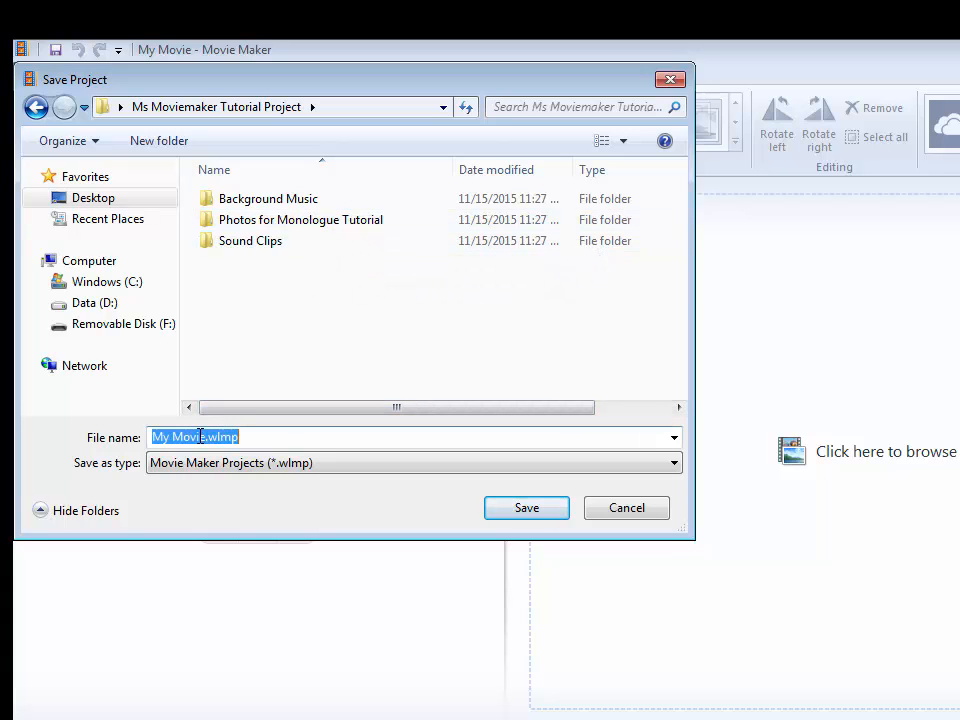
left_click_drag(160, 436, 203, 437)
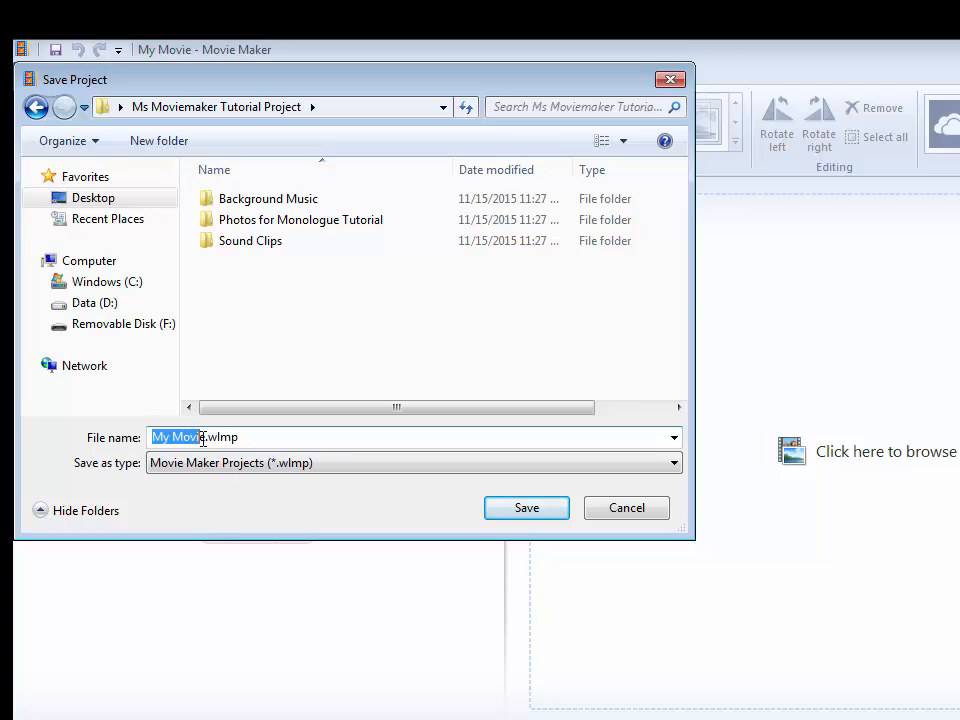
type("Ms Tuto")
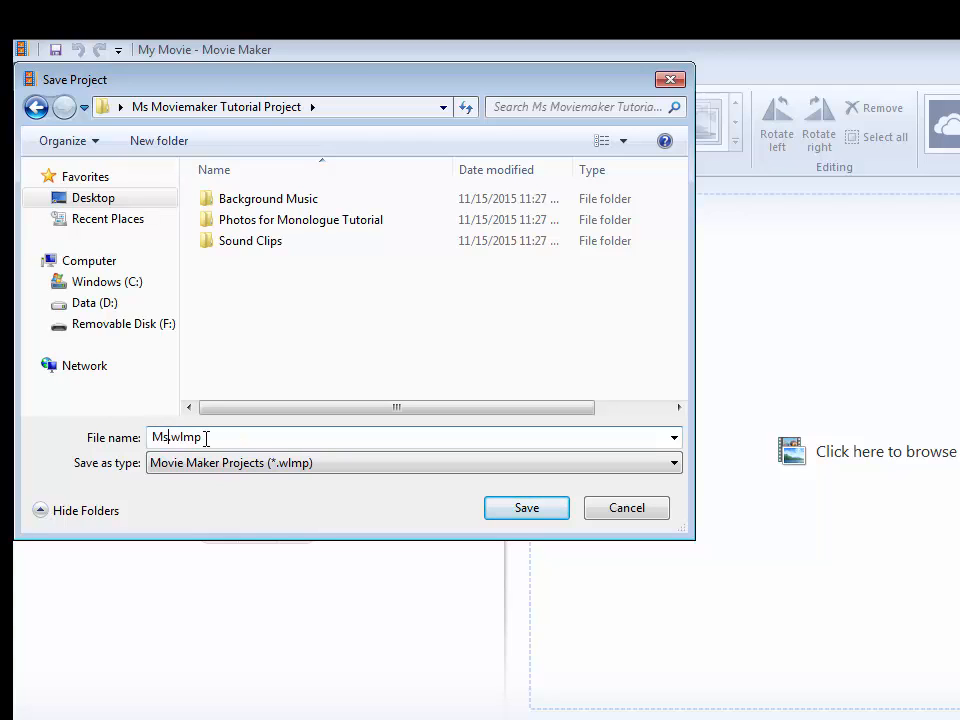
type("rial")
key("BackSpace")
key("BackSpace")
key("BackSpace")
key("BackSpace")
key("BackSpace")
key("BackSpace")
key("BackSpace")
key("BackSpace")
key("BackSpace")
type("Moviemaker Tutorial")
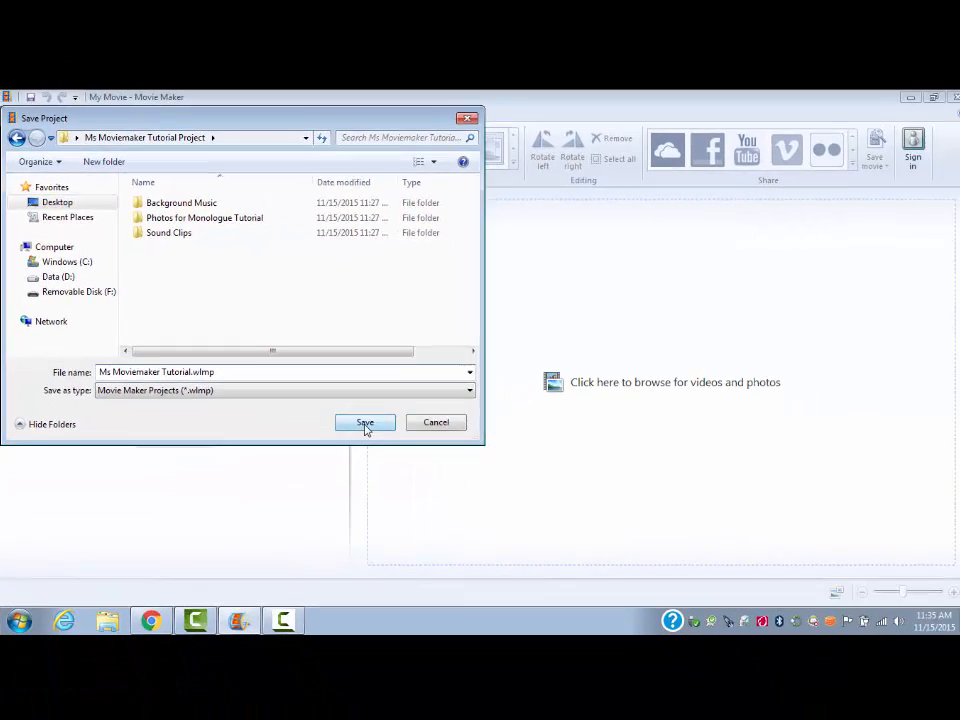
left_click(527, 507)
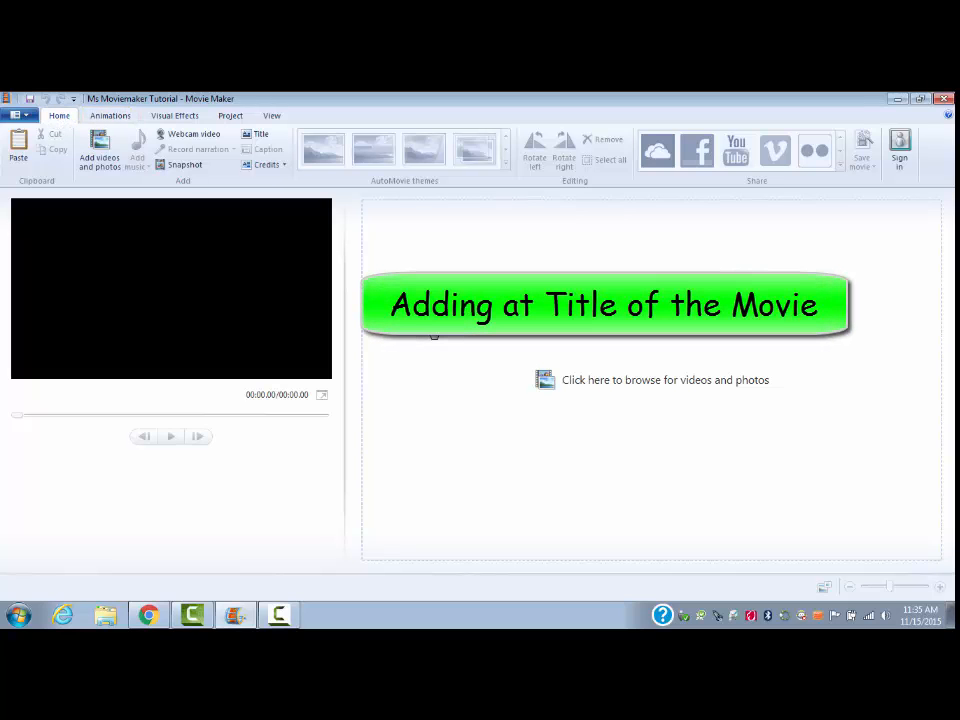
Add a title clip to the movie and make its text bright green and bold.
left_click(264, 137)
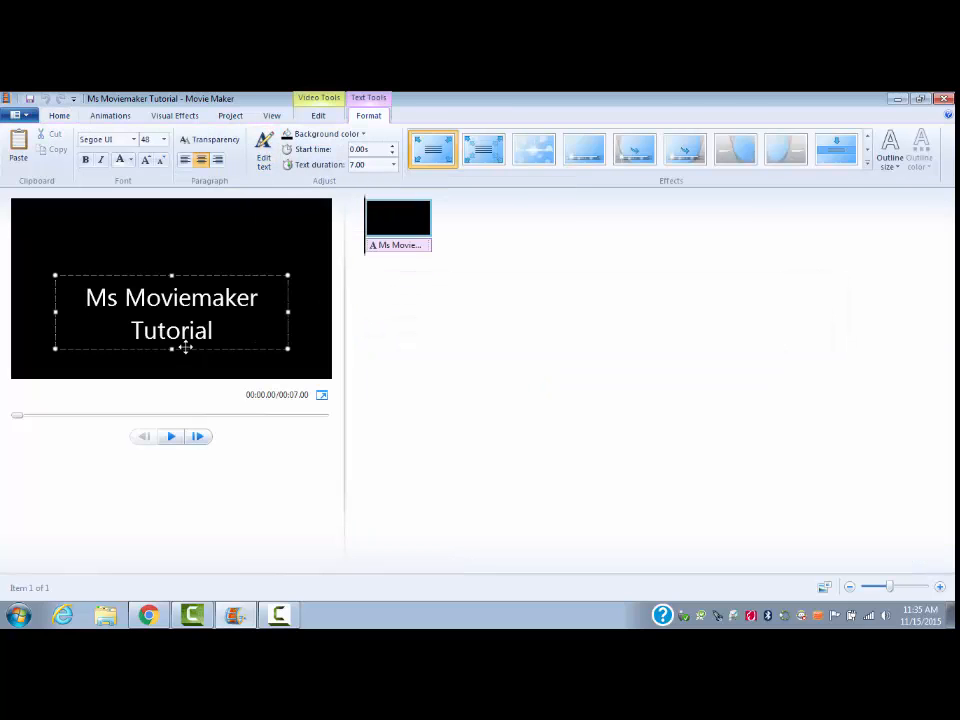
left_click_drag(213, 331, 88, 308)
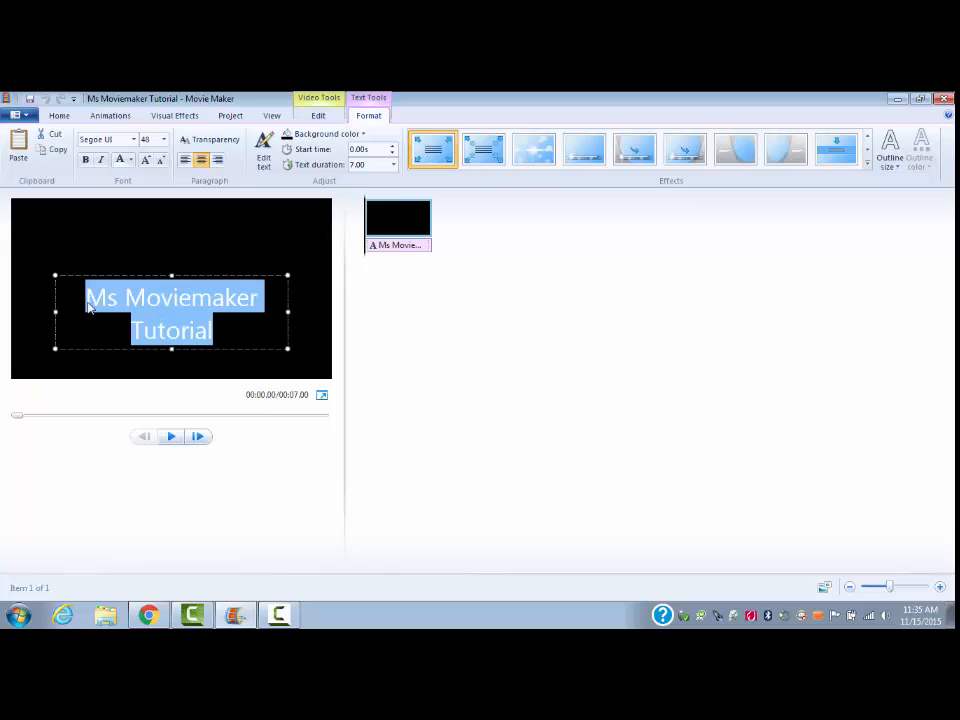
left_click(130, 160)
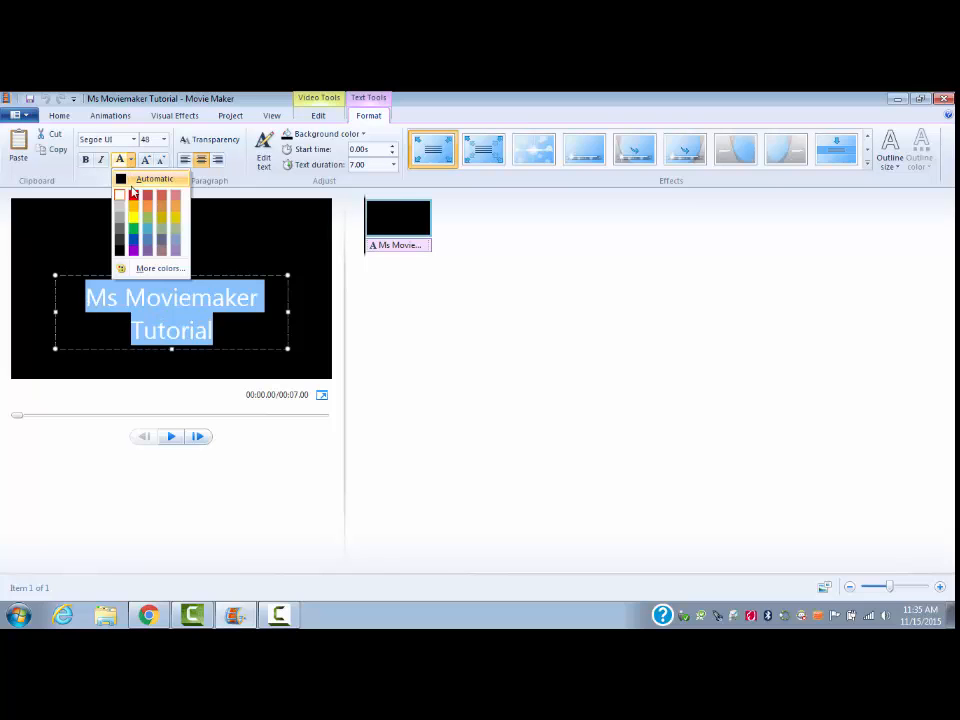
left_click(155, 268)
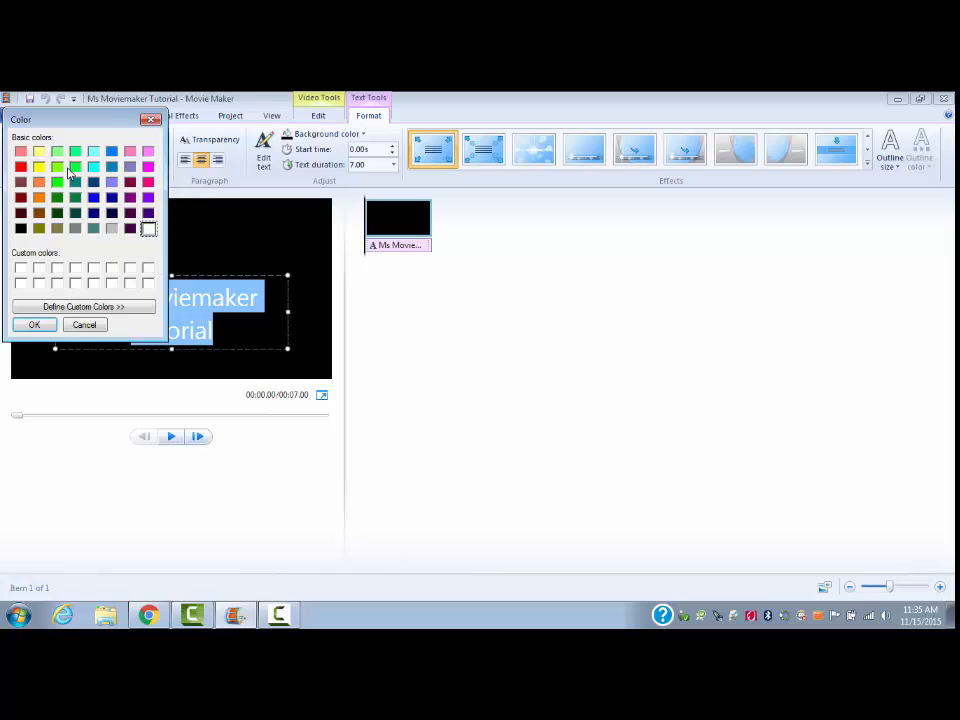
left_click(75, 168)
left_click(34, 325)
left_click(86, 162)
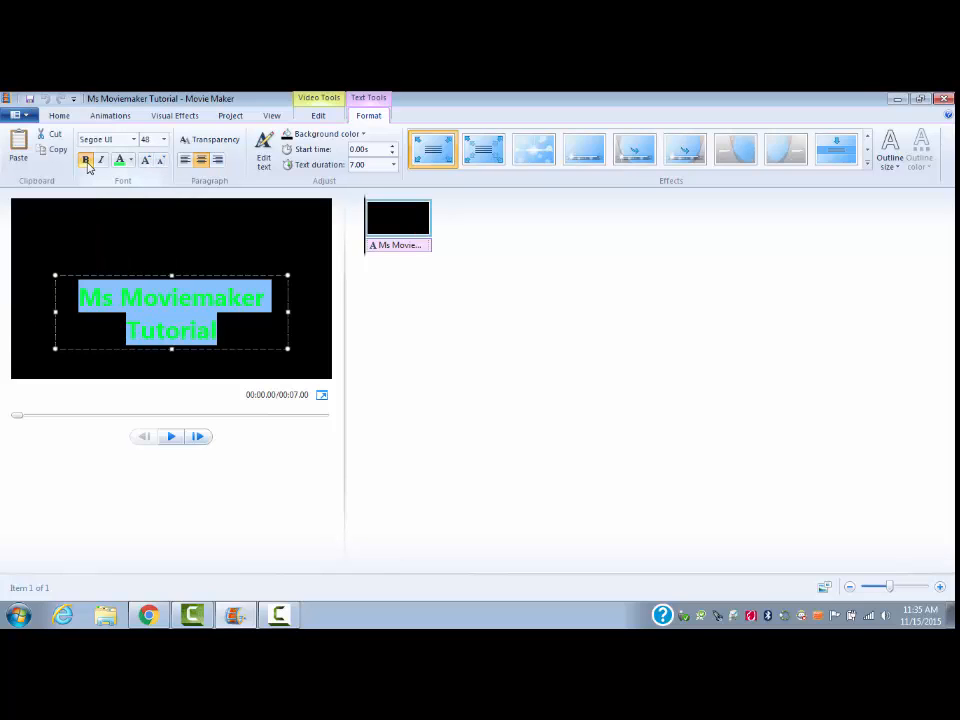
Move the title text to the upper part of the frame and apply the Cinematic - burst 1 effect.
left_click_drag(172, 276, 161, 221)
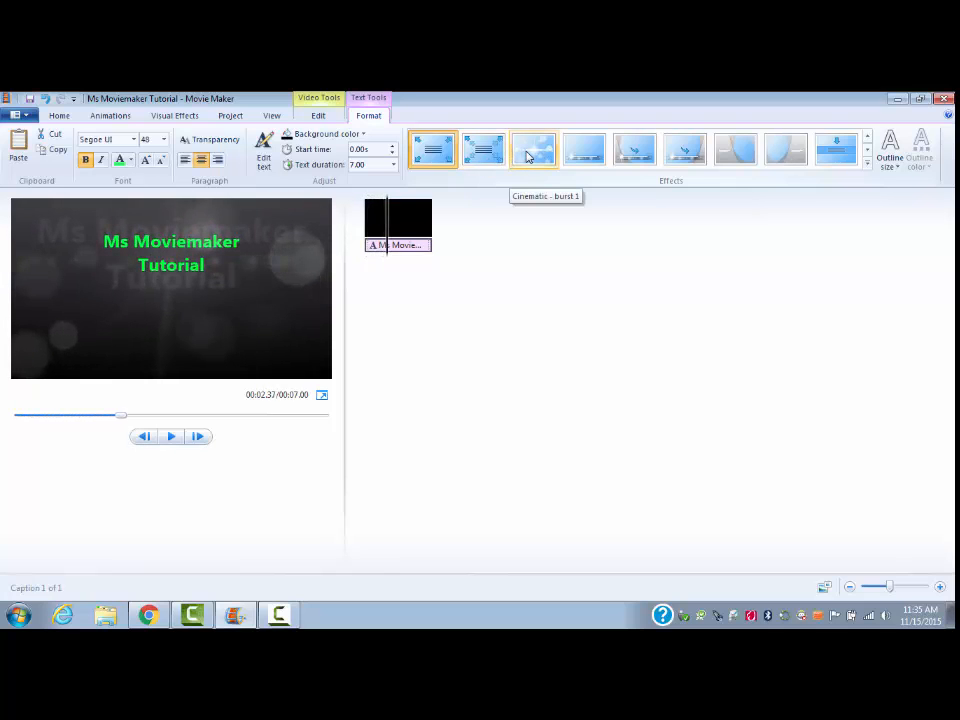
left_click(528, 155)
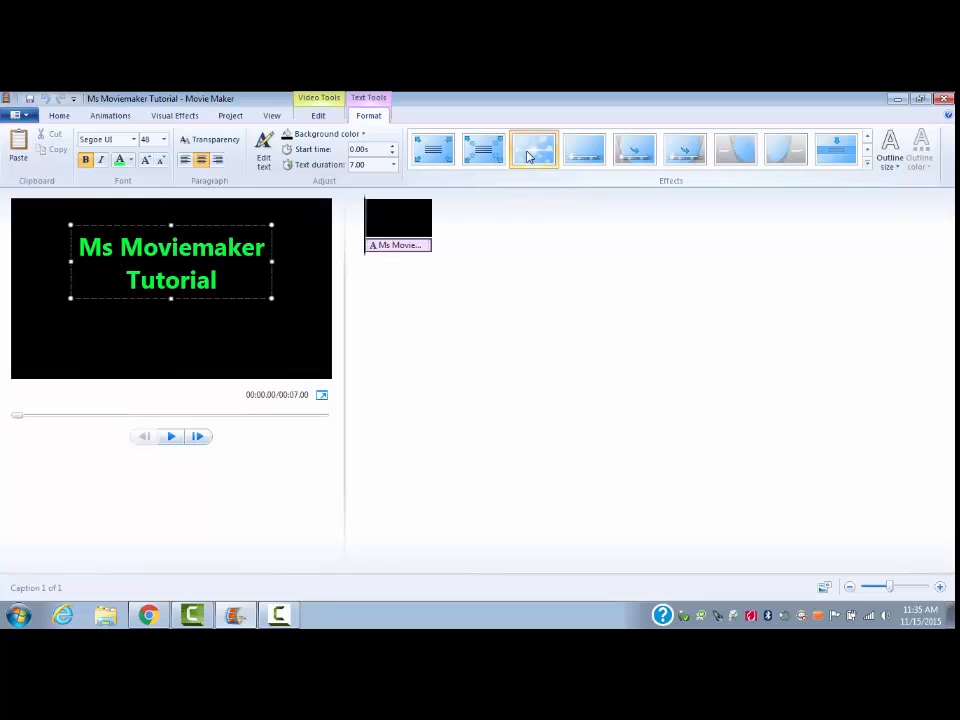
left_click(424, 200)
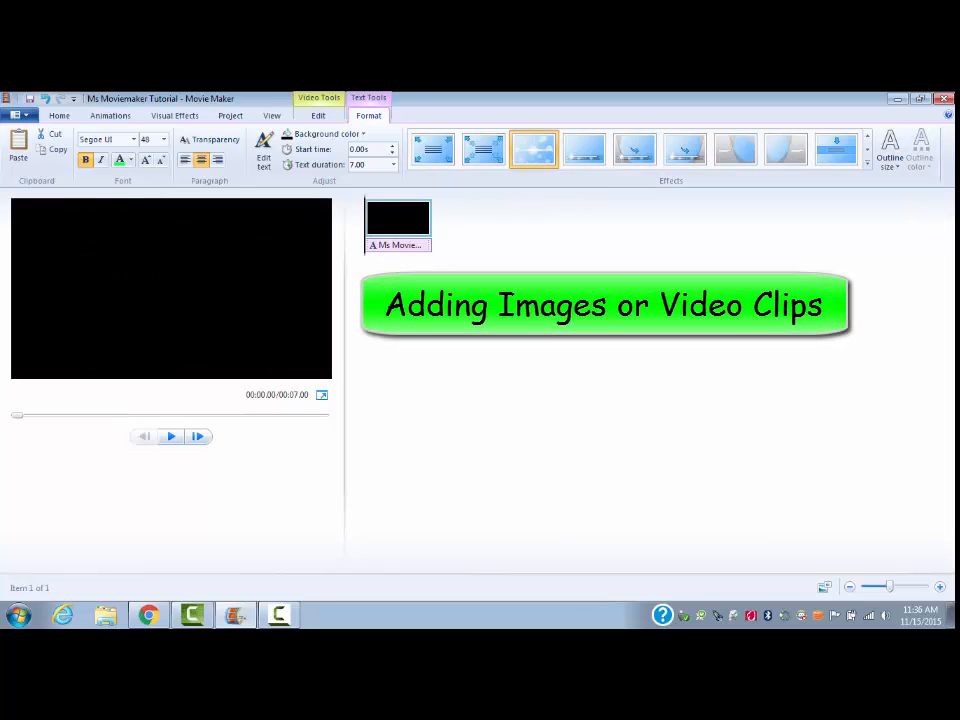
Import all photos, 132_1273988-W.jpg through Slide 2b-W.jpg, from the Photos for Monologue Tutorial folder inside the Desktop's Ms Moviemaker Tutorial Project folder.
left_click(63, 117)
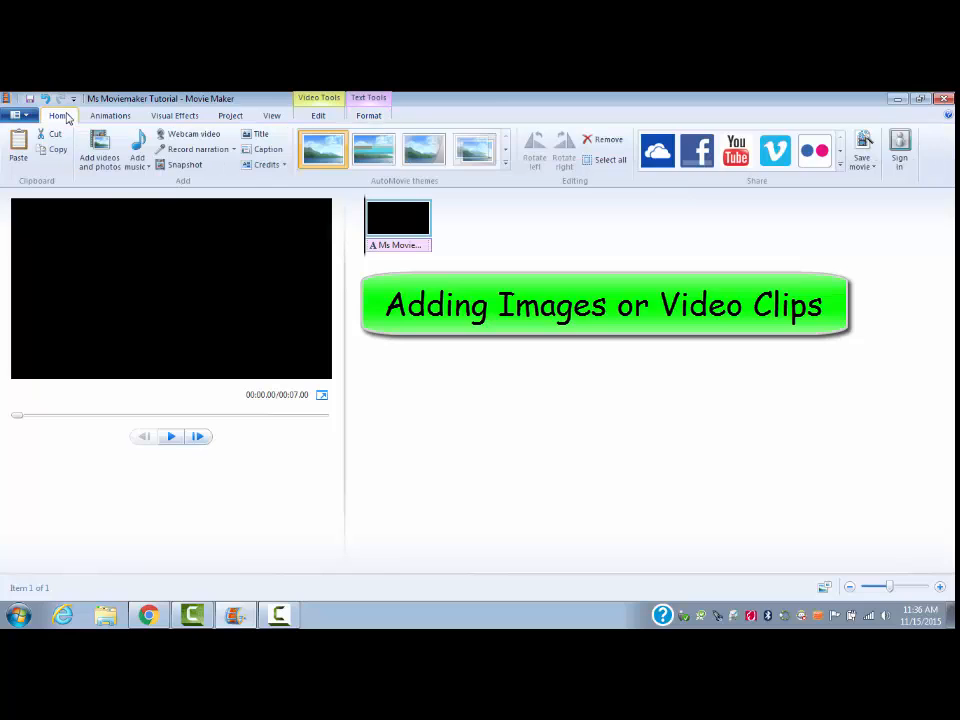
left_click(105, 167)
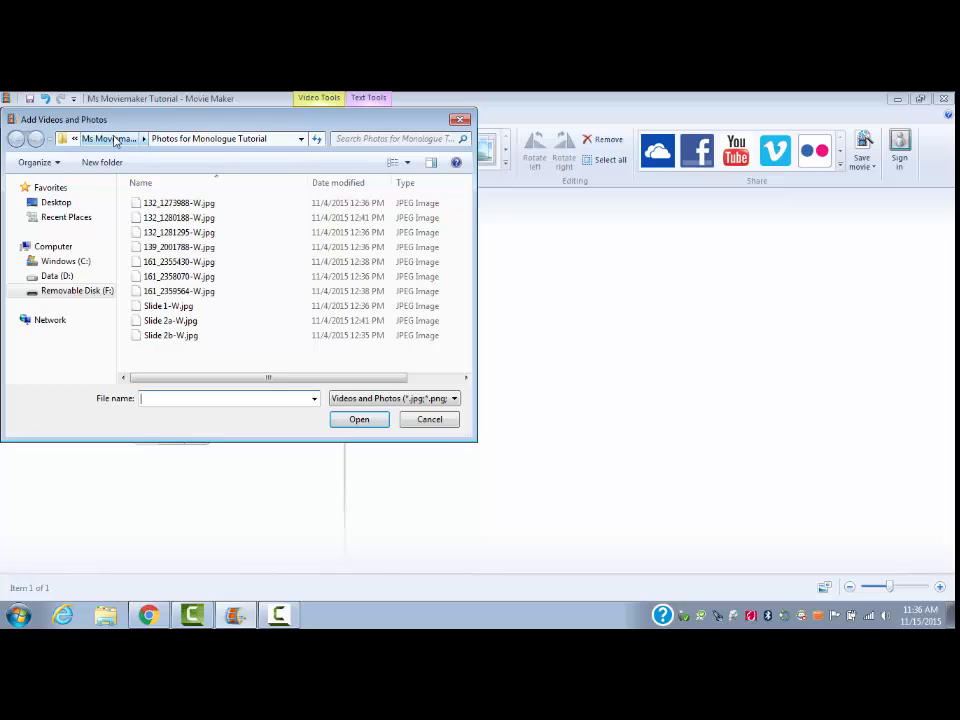
left_click(68, 204)
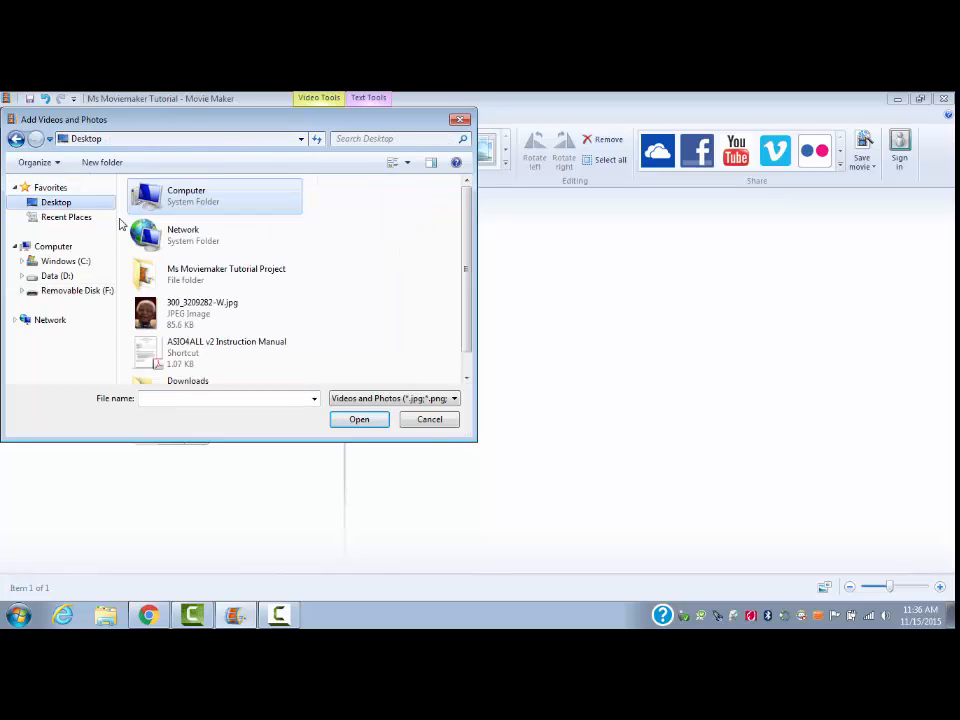
double_click(199, 287)
left_click(196, 223)
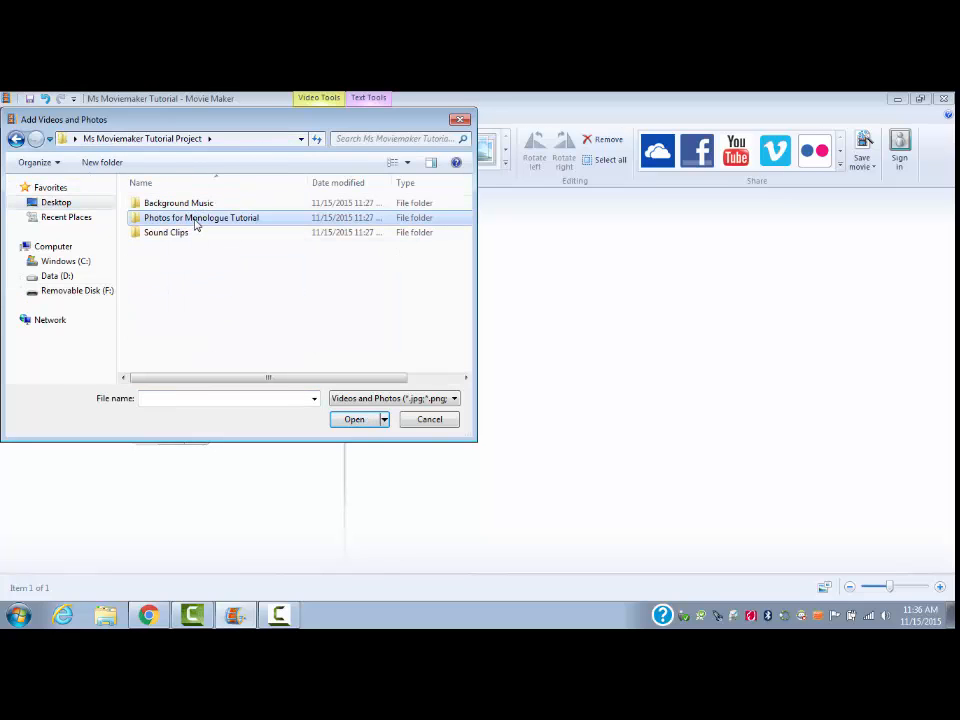
double_click(196, 220)
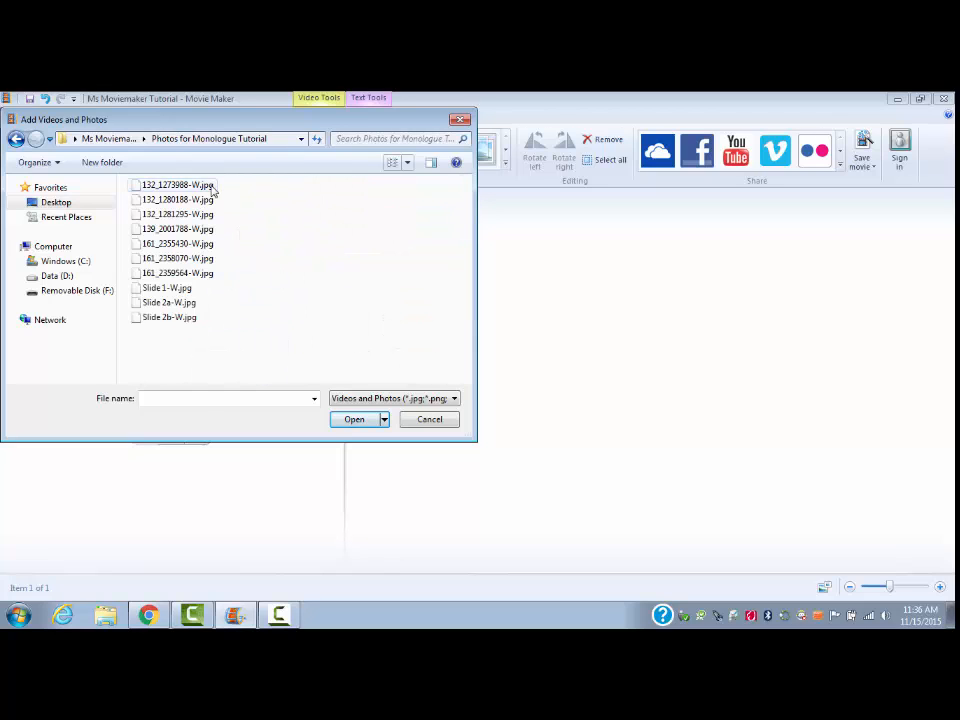
left_click(212, 189)
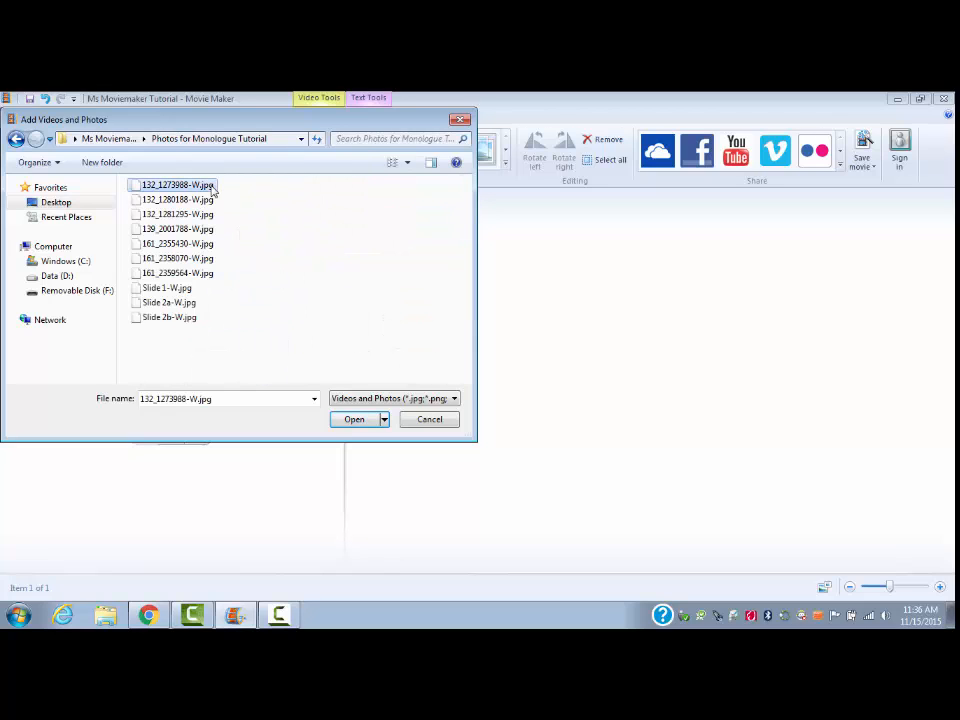
left_click(180, 322, "shift")
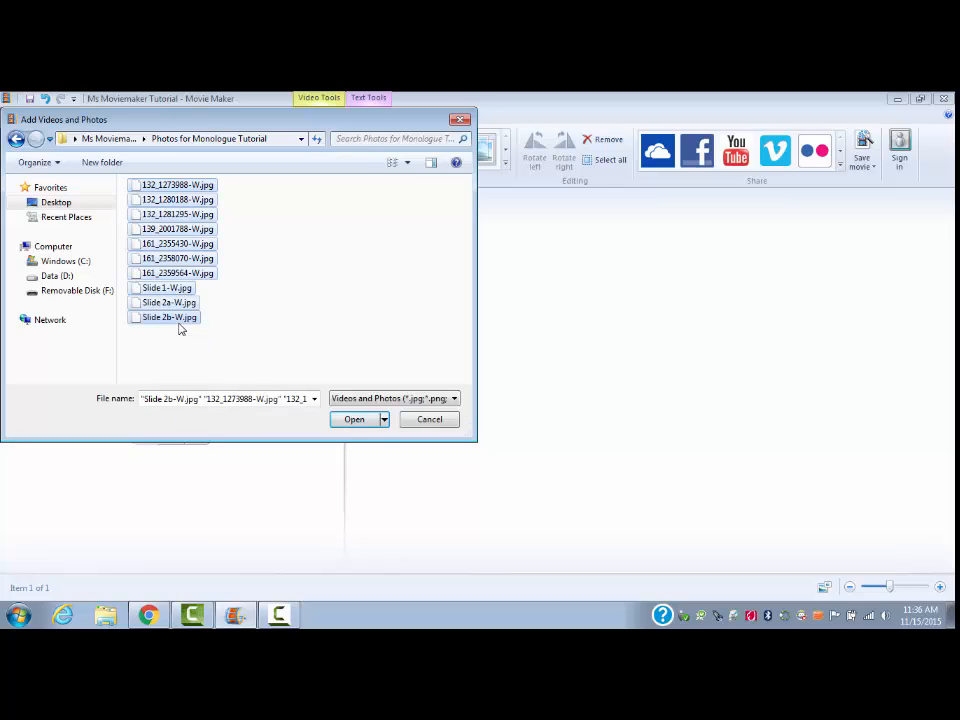
left_click(354, 419)
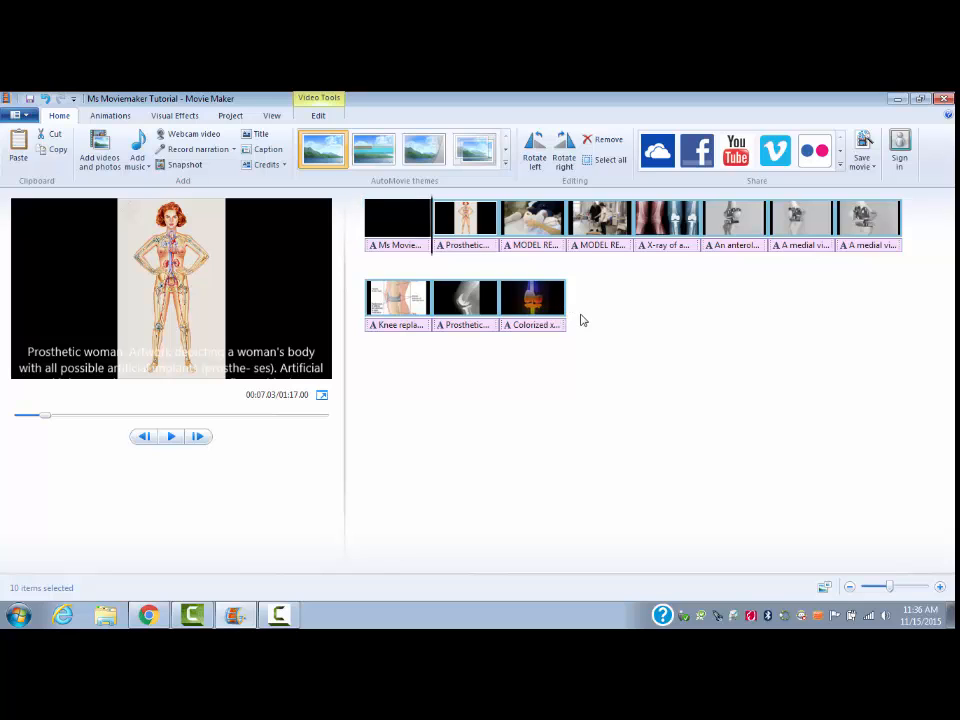
Reorder the photos, placing the knee replacement diagram second, the physiotherapy close-up ninth and the bilateral knee x-ray fourth.
left_click(540, 300)
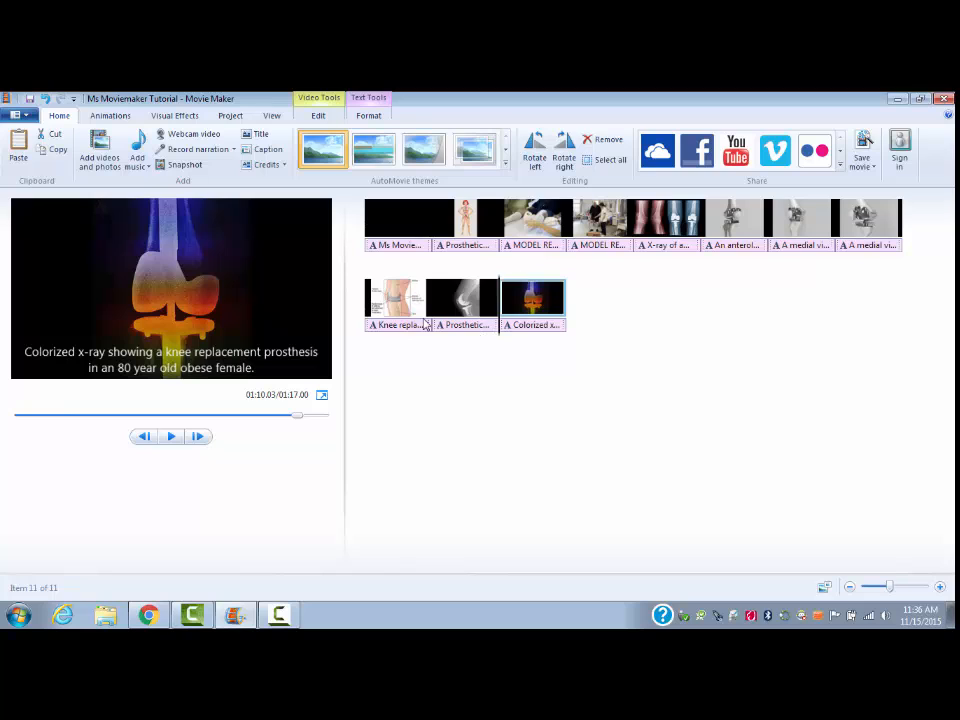
left_click_drag(406, 312, 436, 240)
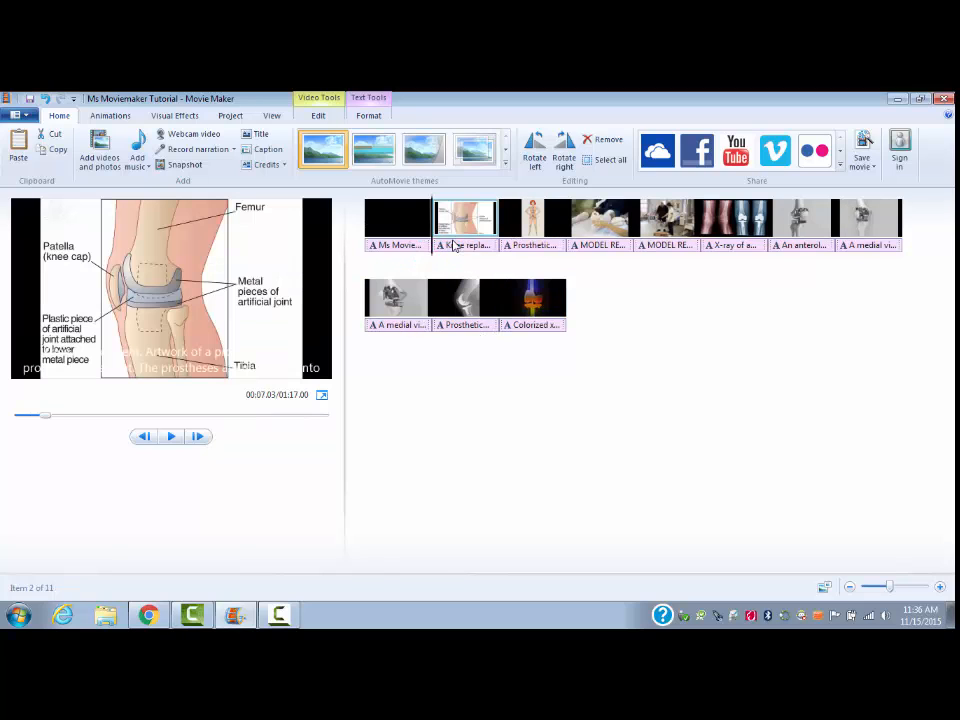
left_click(613, 229)
left_click_drag(612, 229, 452, 320)
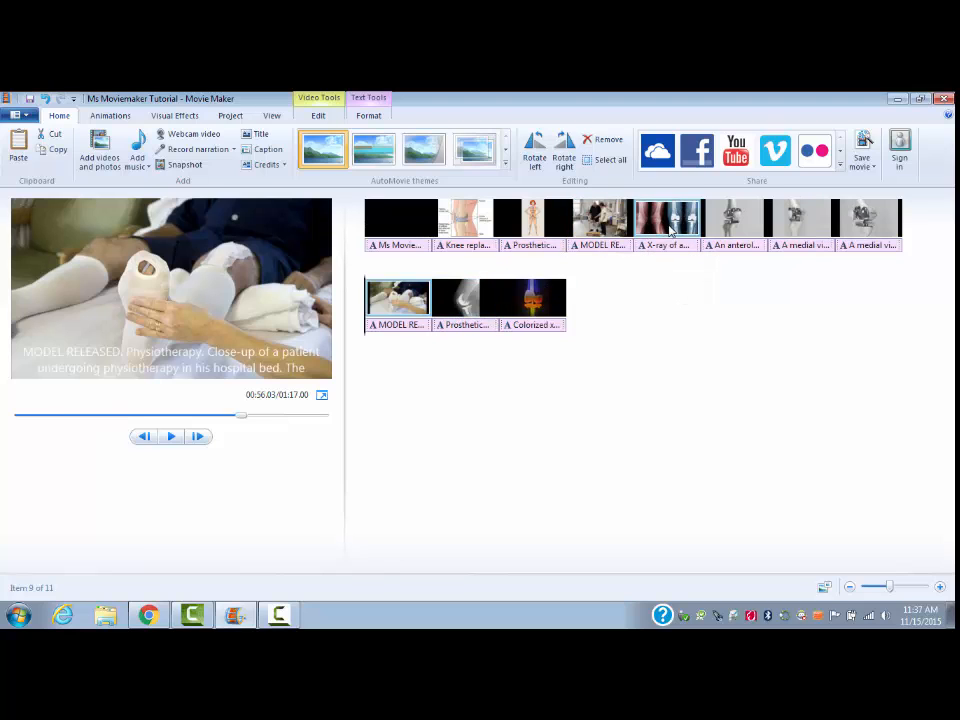
left_click_drag(667, 229, 590, 232)
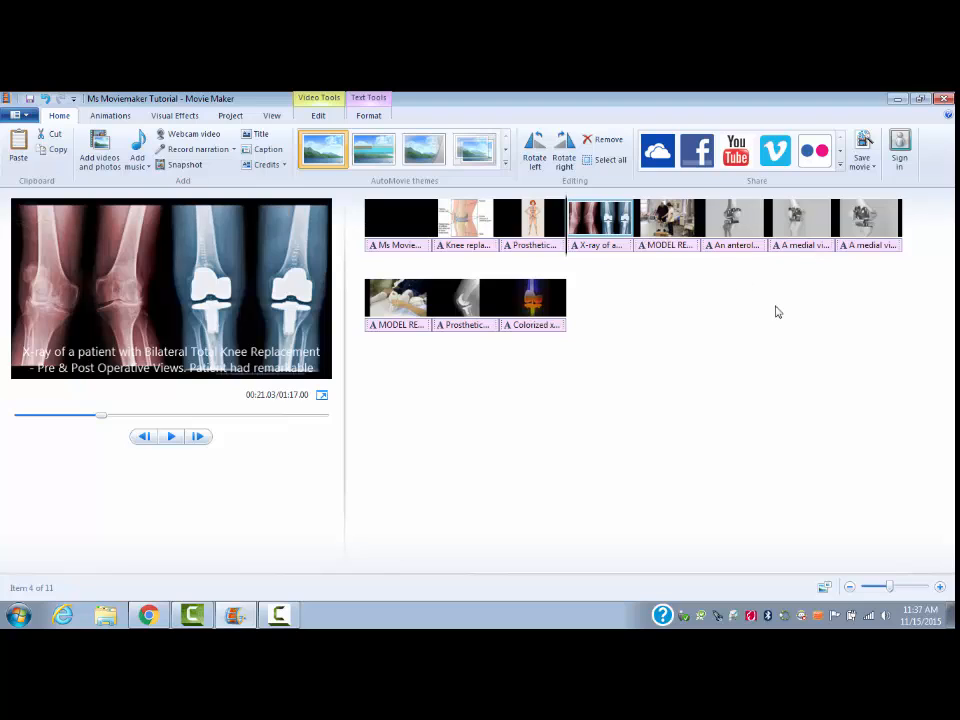
Remove the captions from the knee replacement diagram, the full-body anatomical figure and the bilateral knee x-ray.
left_click(475, 252)
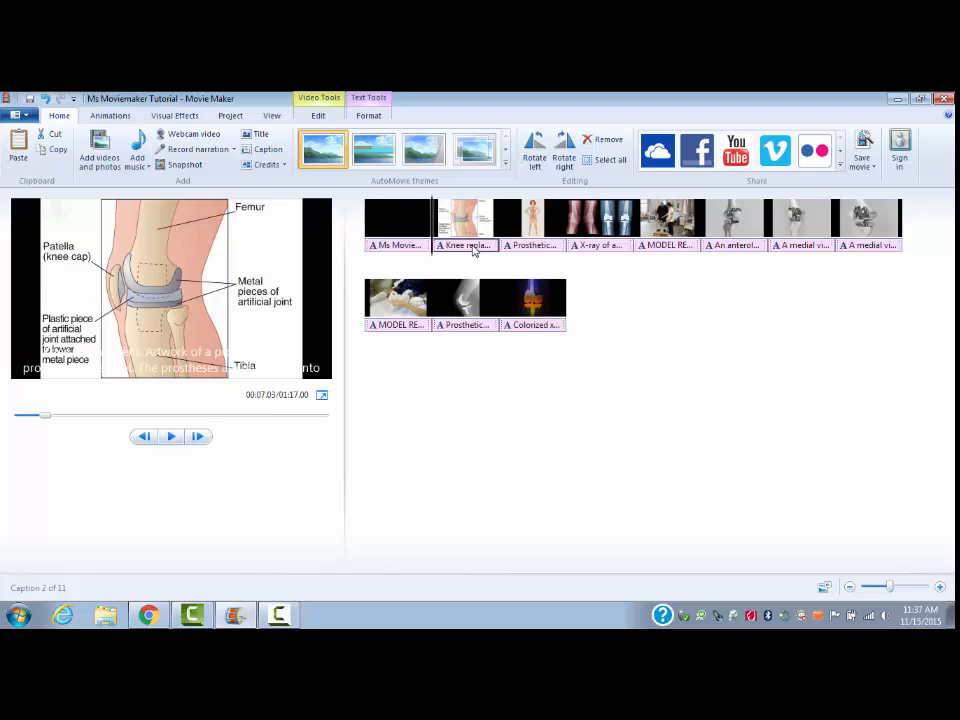
right_click(475, 251)
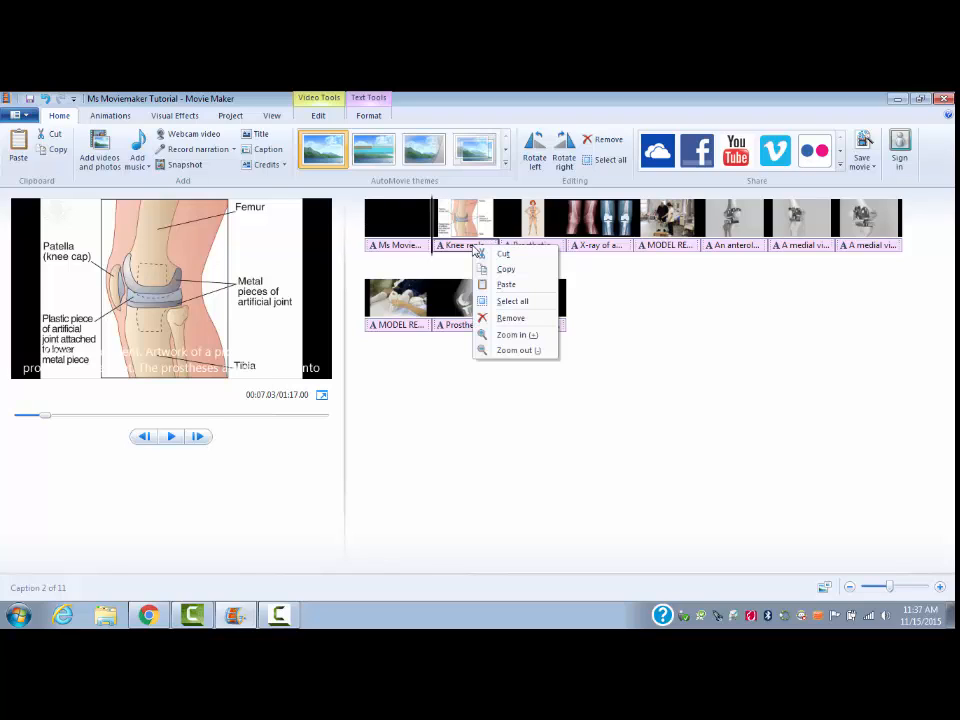
left_click(512, 320)
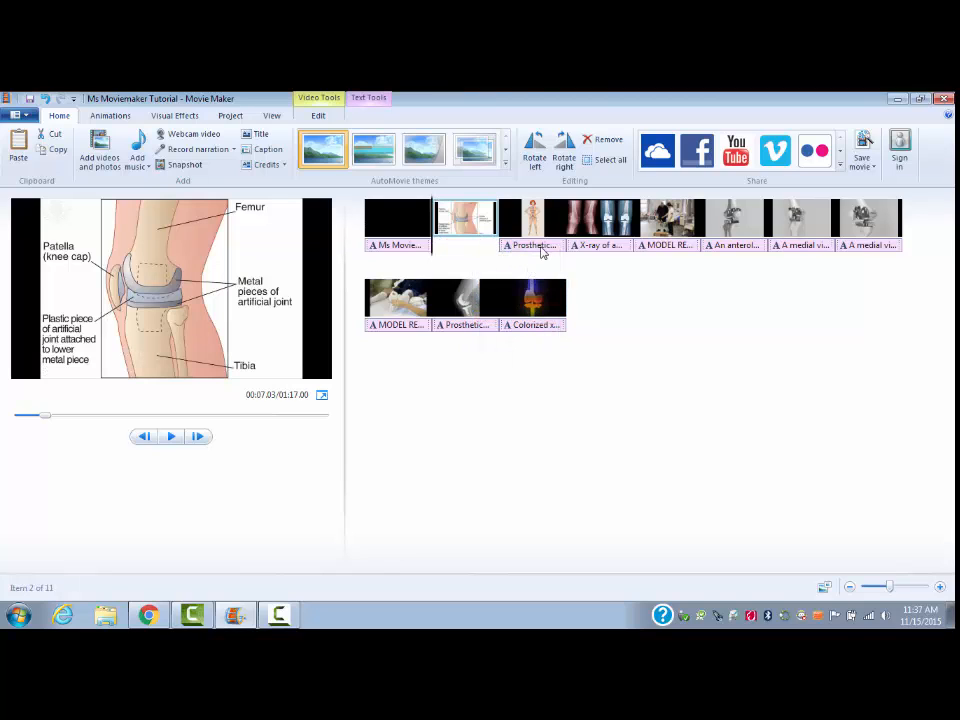
right_click(541, 252)
left_click(579, 320)
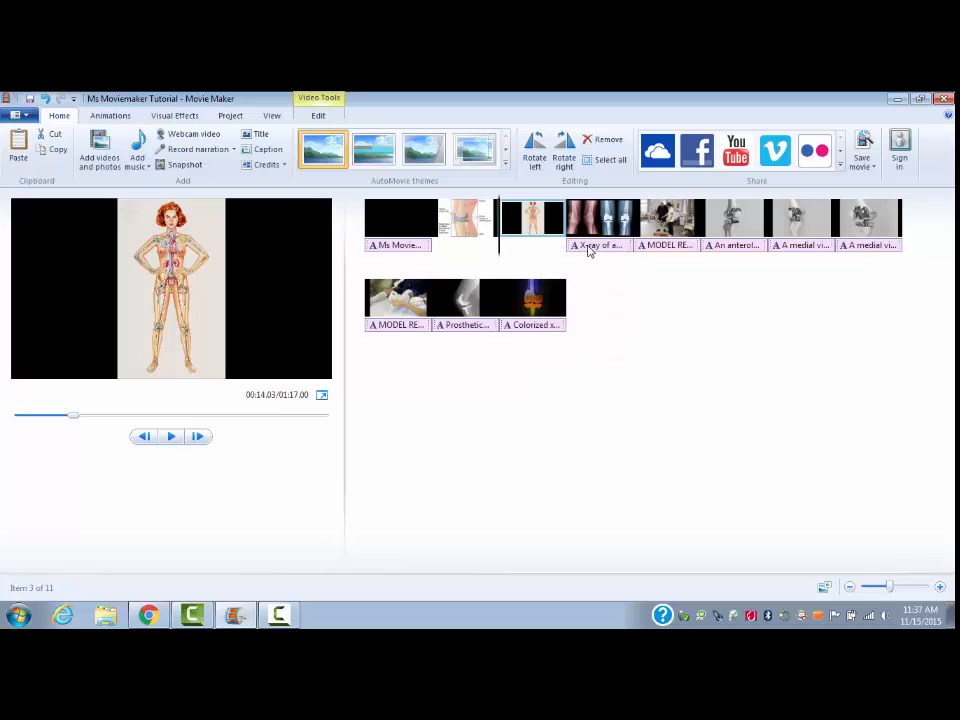
left_click(590, 251)
right_click(590, 251)
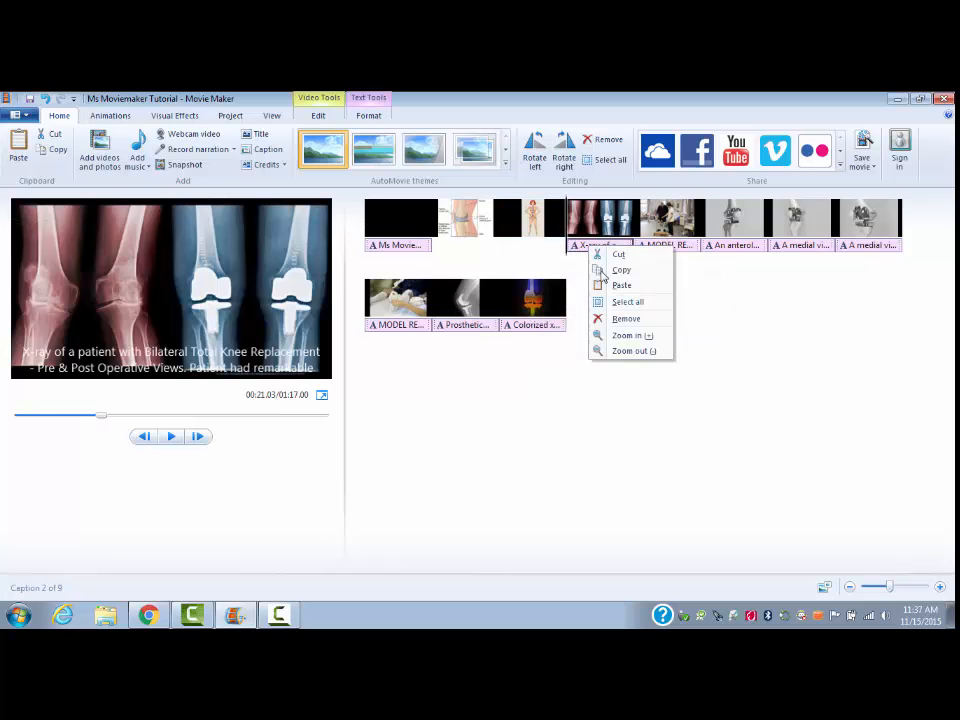
left_click(626, 320)
Remove the captions from the physiotherapist step-up photo and the three metal artificial knee images after it.
left_click(650, 249)
right_click(651, 250)
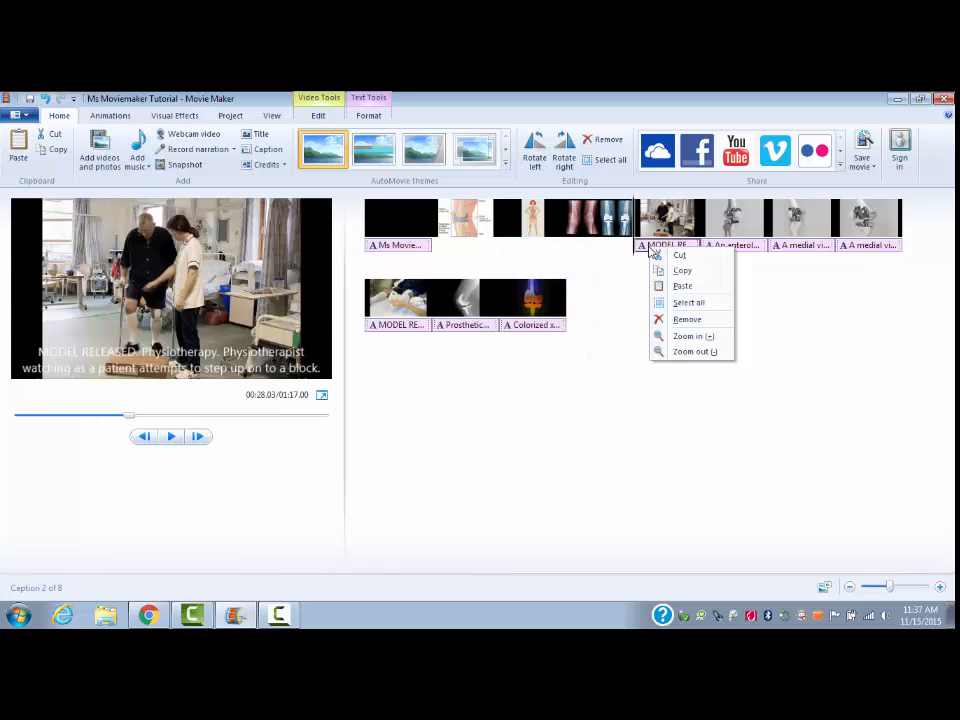
left_click(682, 319)
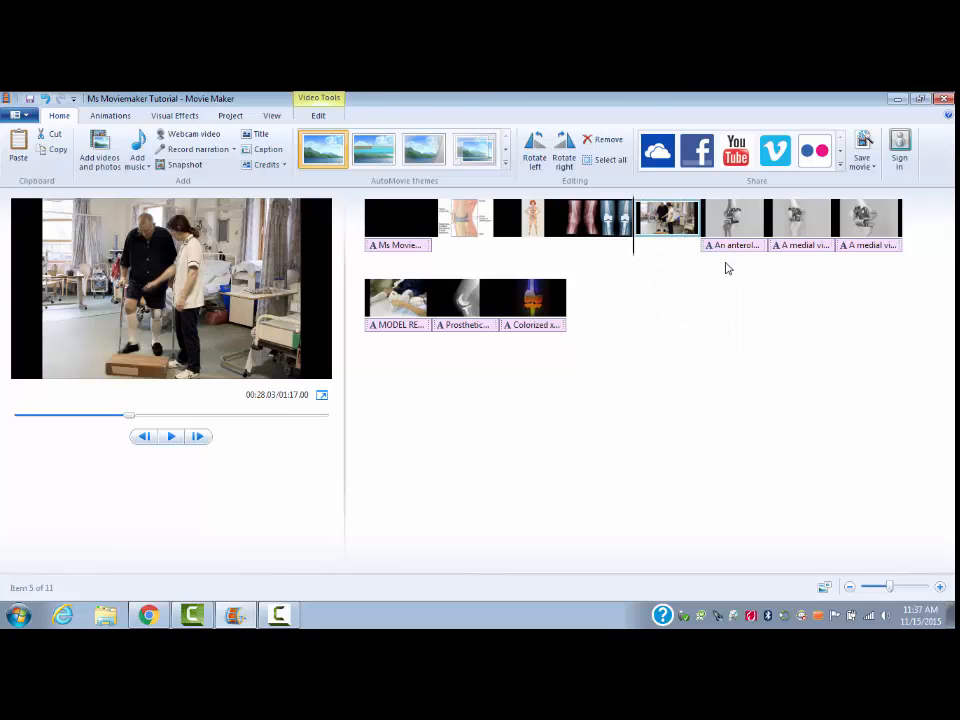
left_click(729, 247)
right_click(731, 250)
left_click(766, 320)
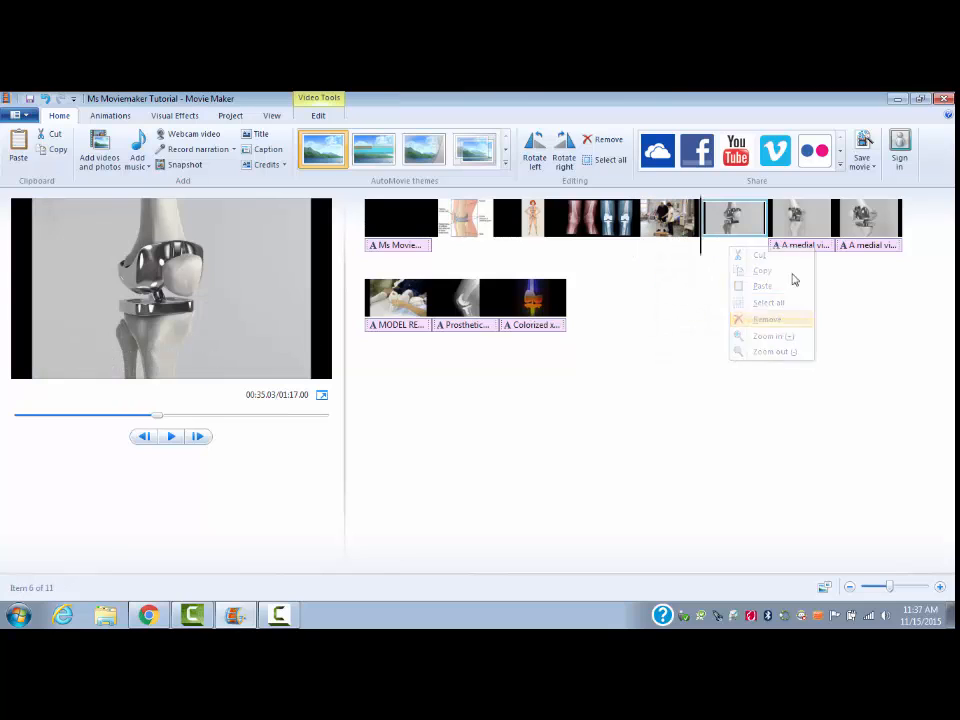
left_click(797, 248)
right_click(799, 250)
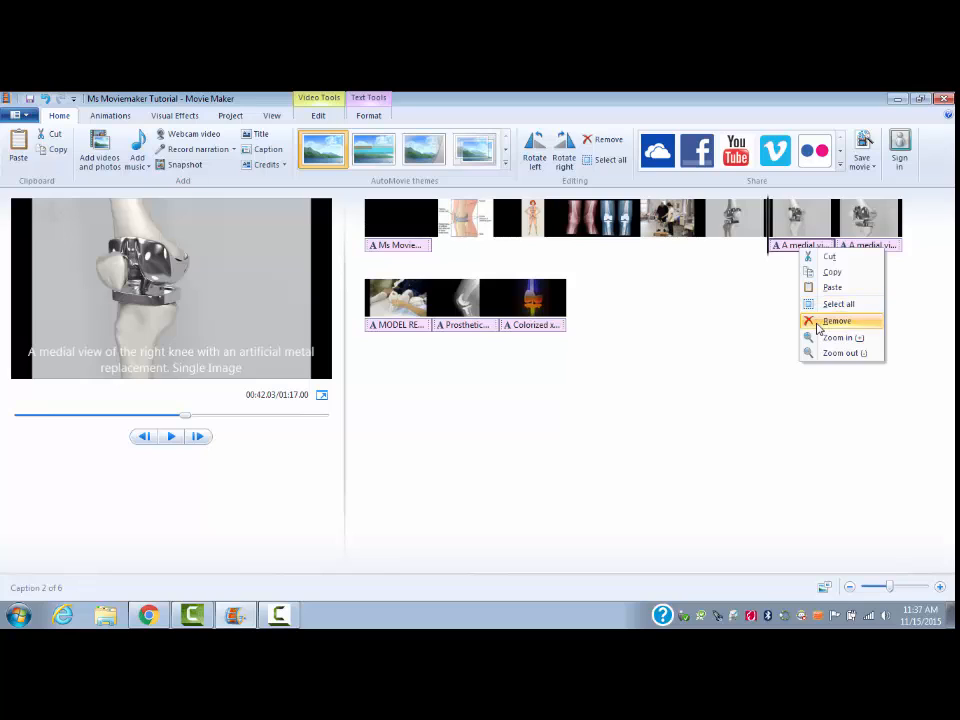
left_click(836, 321)
right_click(864, 250)
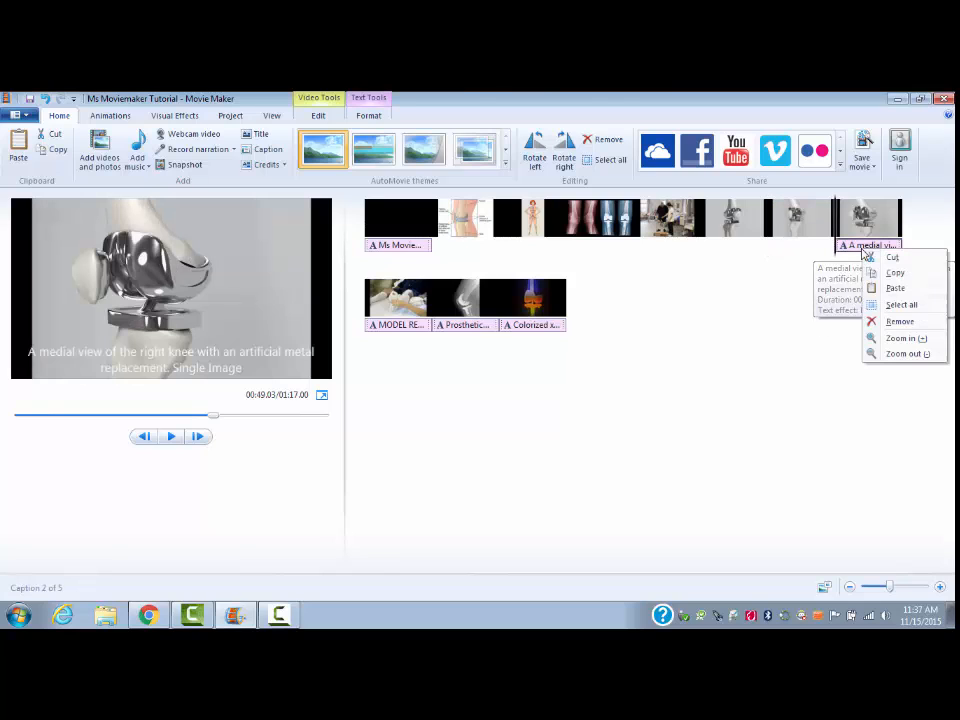
left_click(876, 321)
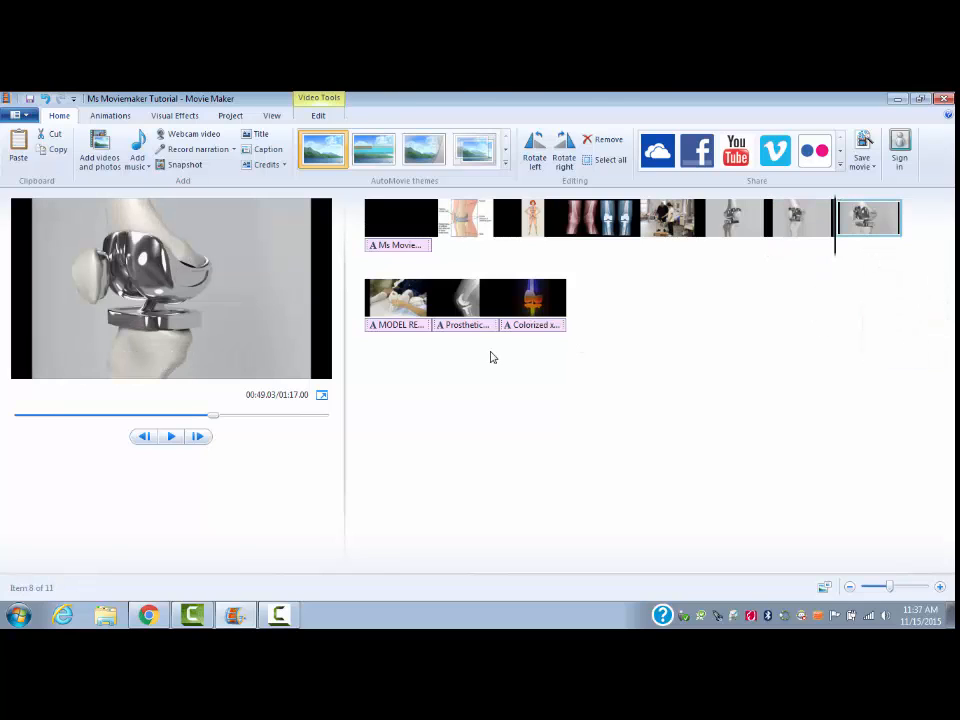
Remove the captions from the physiotherapy close-up, the side-view knee x-ray and the colorized x-ray, and save the project.
left_click(421, 329)
right_click(420, 326)
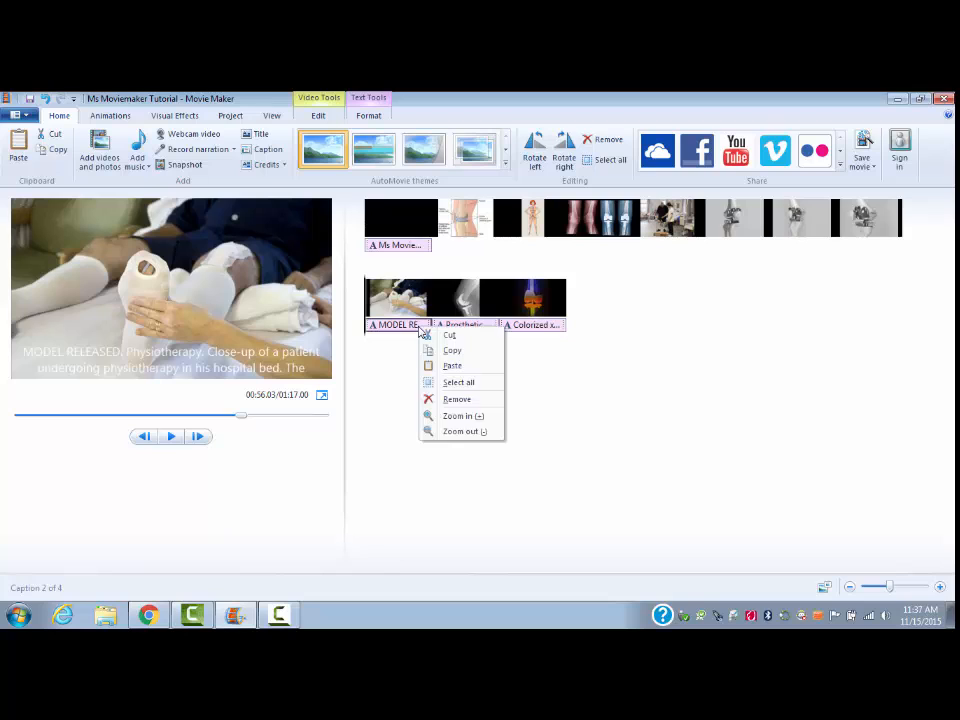
left_click(455, 400)
left_click(463, 329)
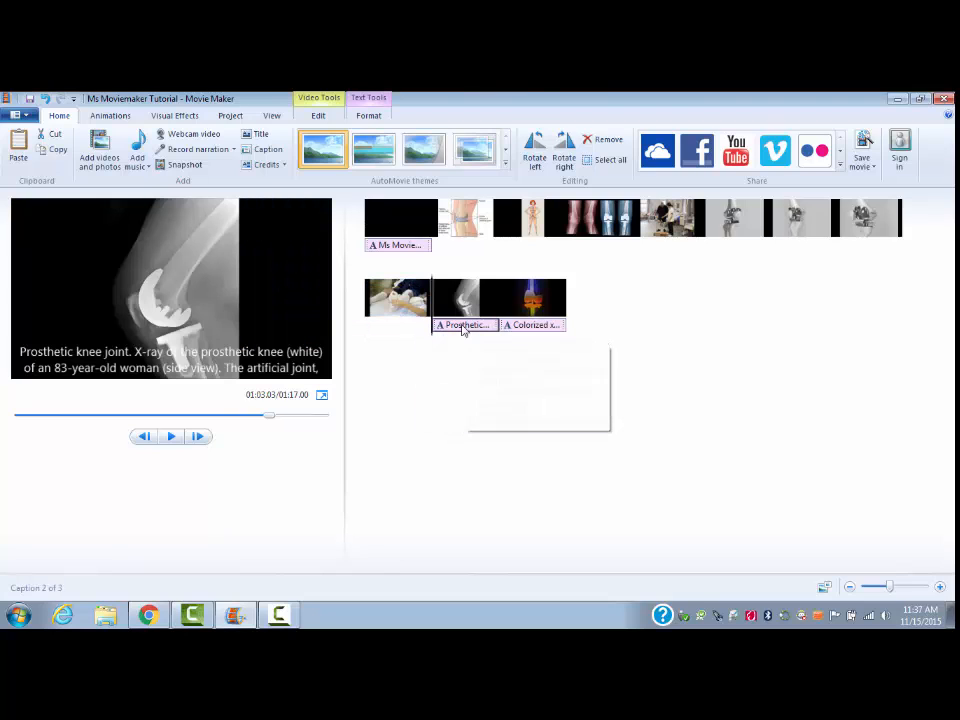
right_click(463, 330)
left_click(495, 398)
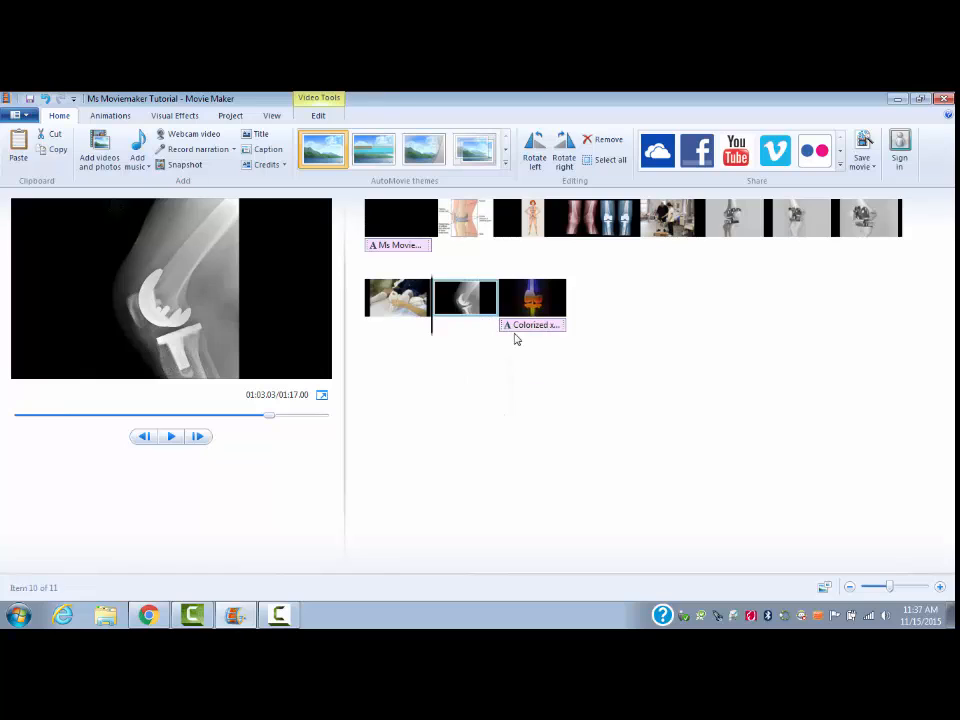
right_click(516, 334)
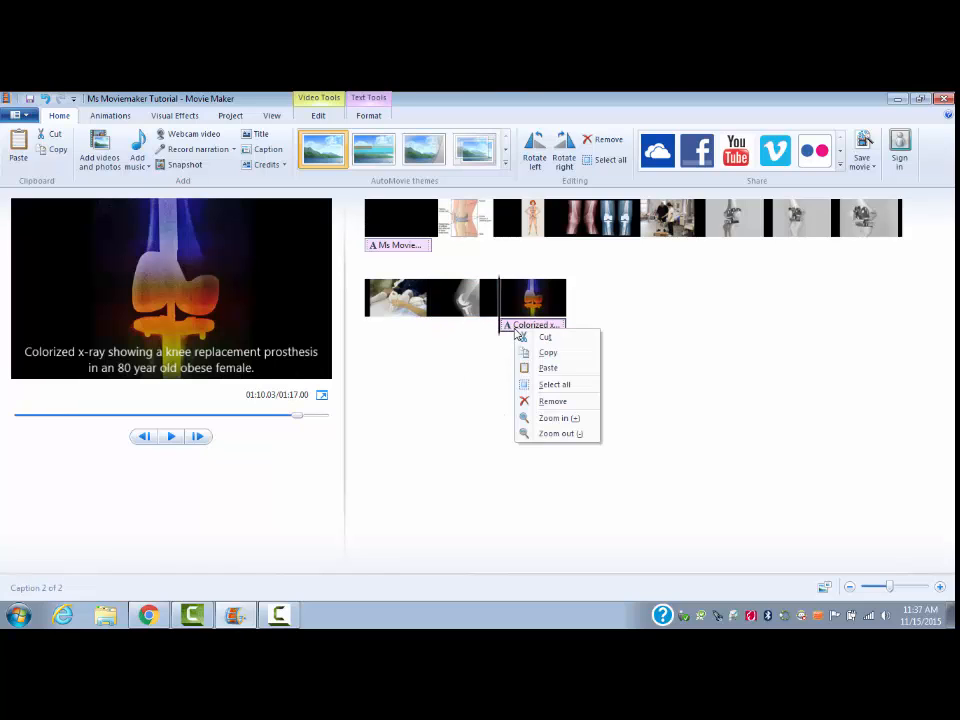
left_click(552, 401)
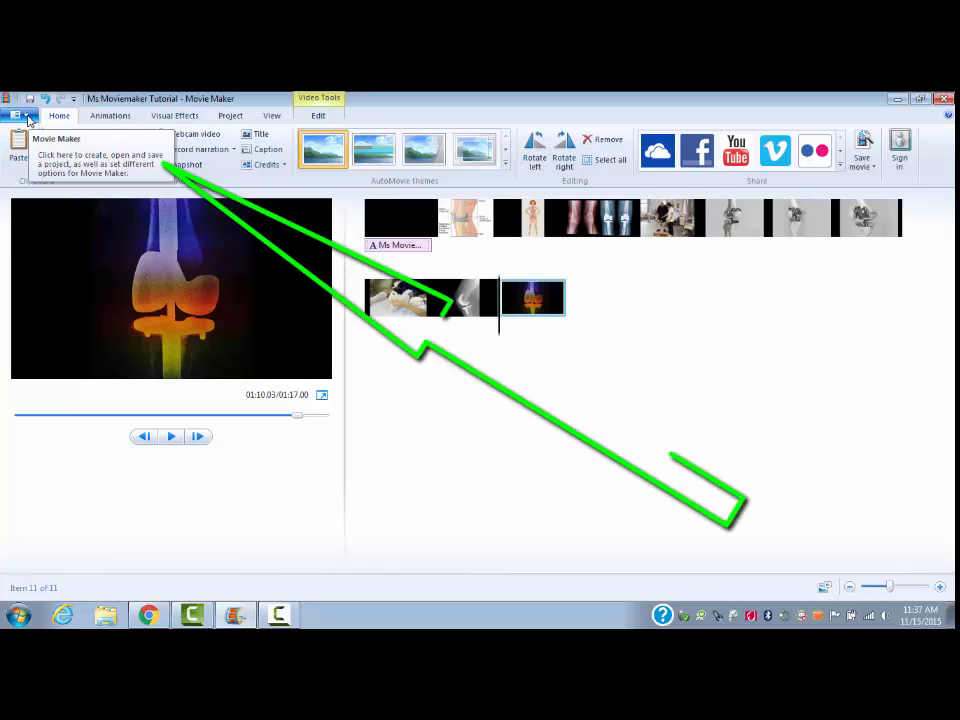
left_click(17, 115)
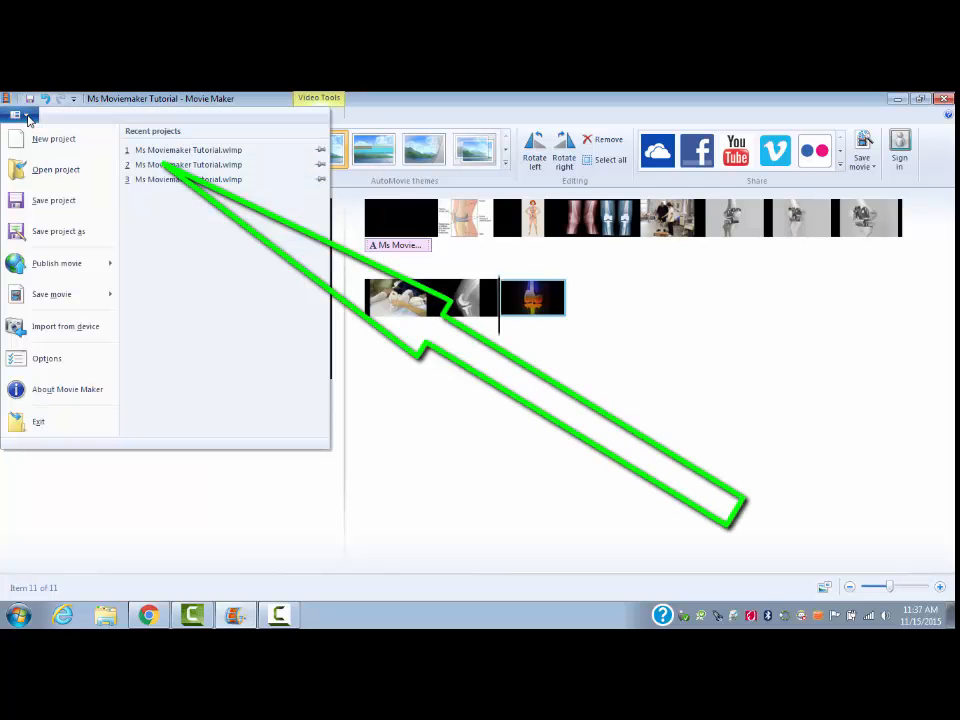
left_click(41, 209)
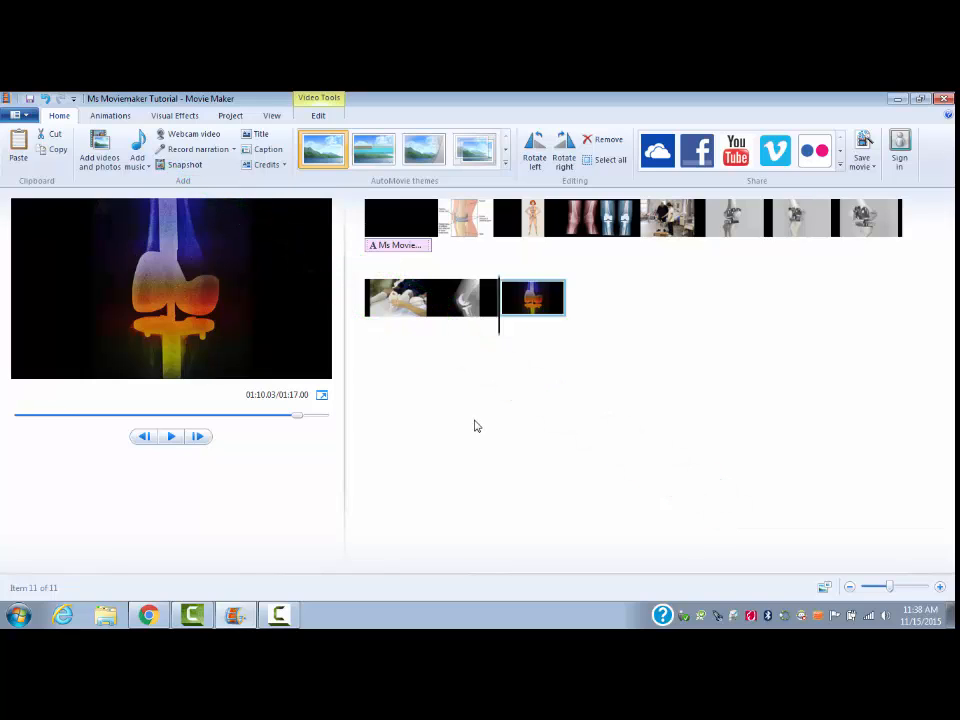
Record a narration starting at the knee replacement diagram and set its end point to 6.54 s.
left_click(465, 229)
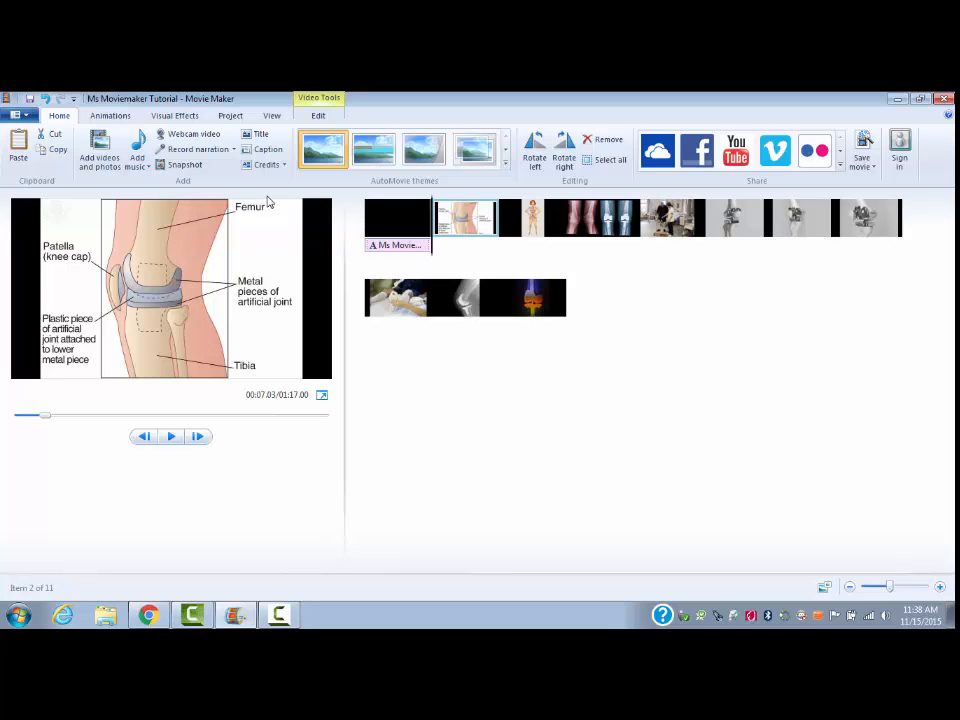
left_click(233, 150)
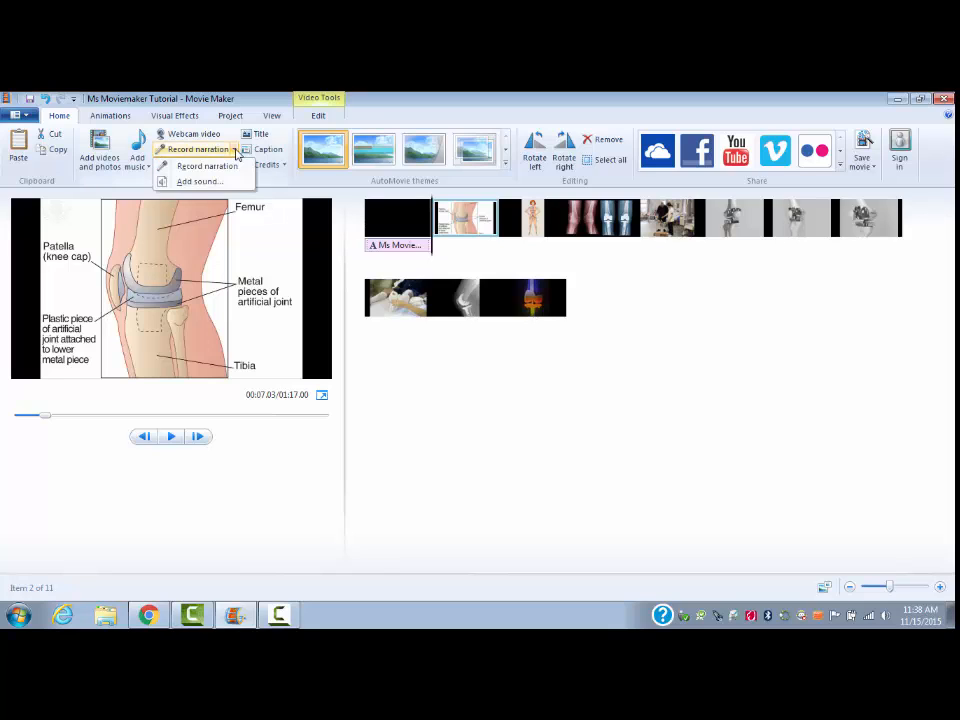
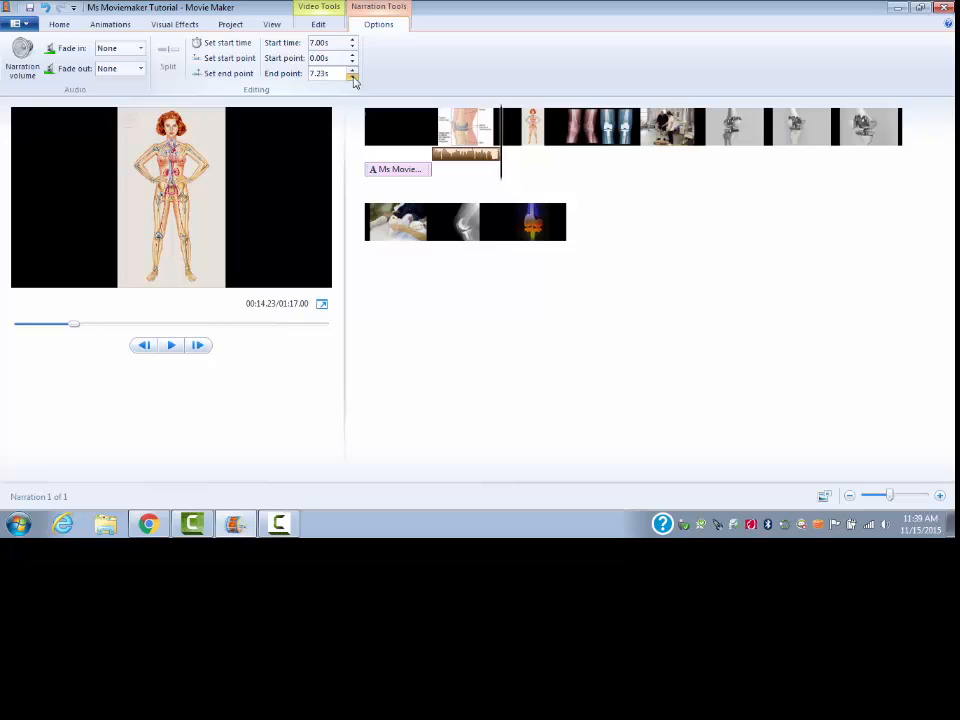
left_click(353, 78)
left_click(353, 78)
left_click(353, 78)
left_click(353, 78)
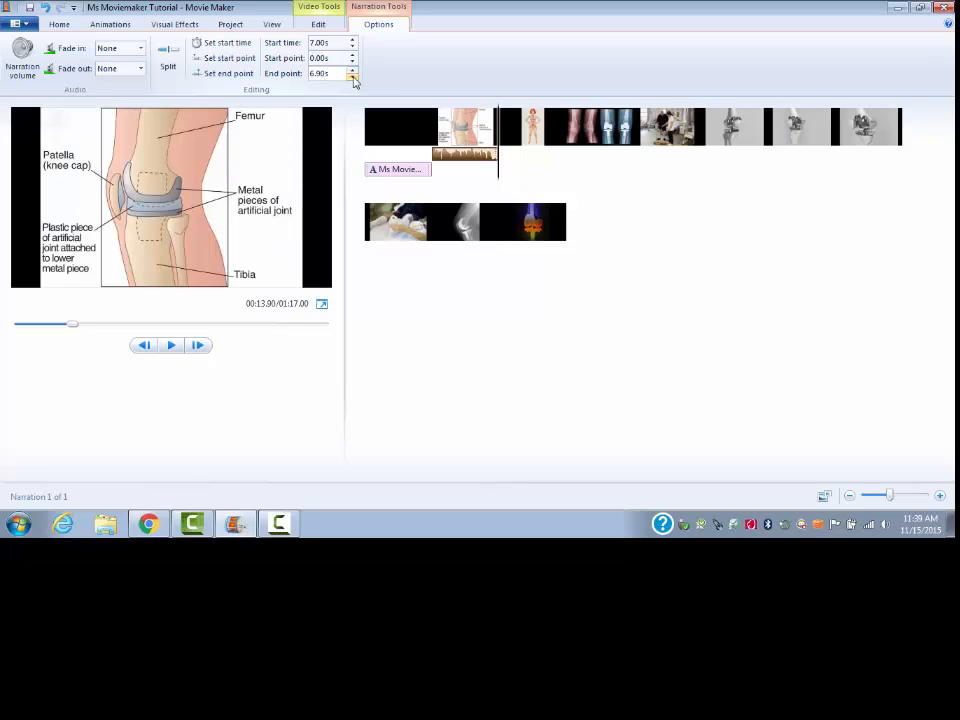
left_click(353, 78)
left_click(353, 78)
left_click(353, 78)
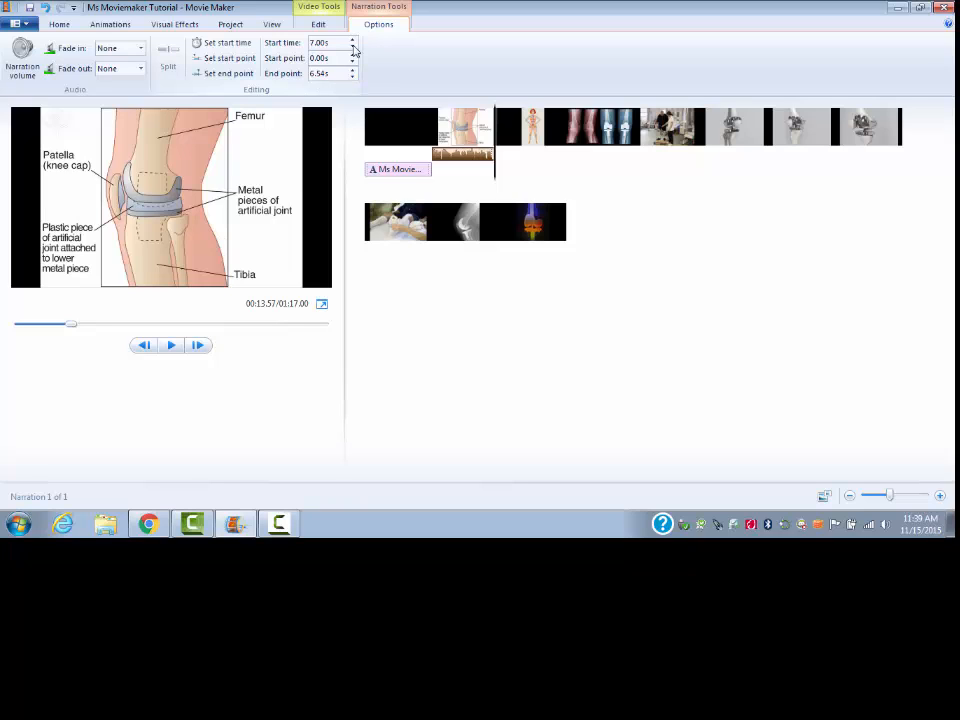
Play back the knee replacement diagram to check its trimmed narration.
left_click(460, 109)
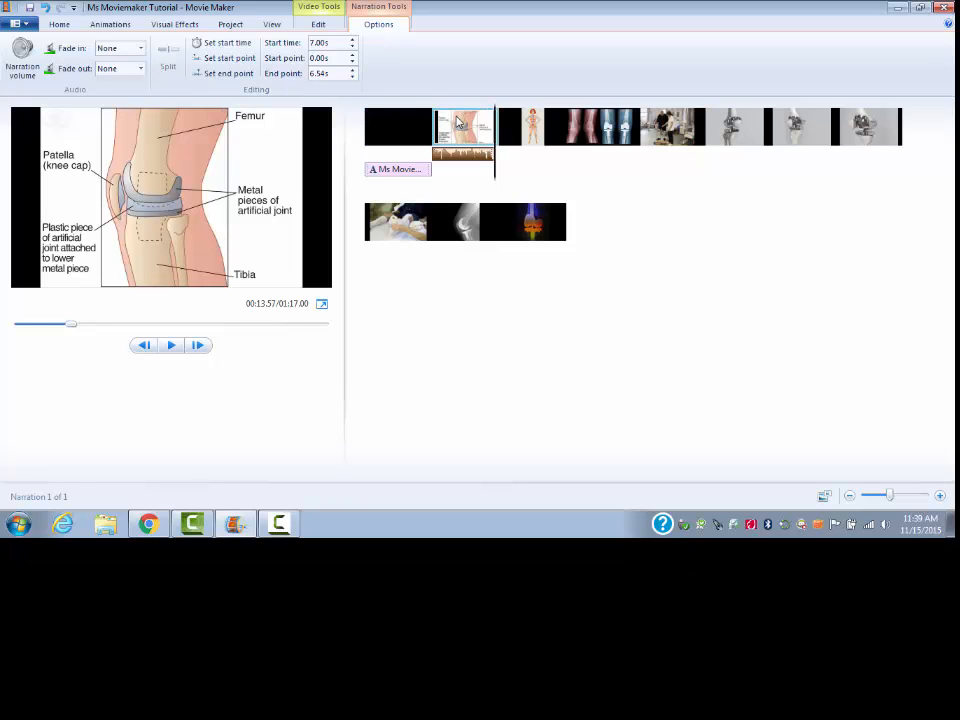
left_click(171, 346)
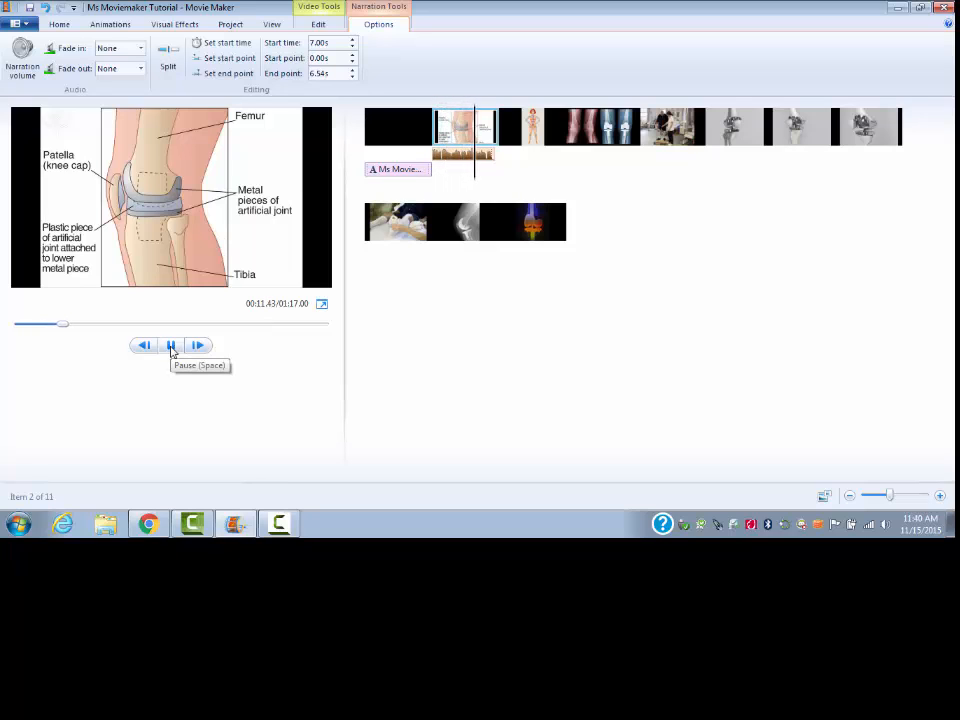
left_click(171, 346)
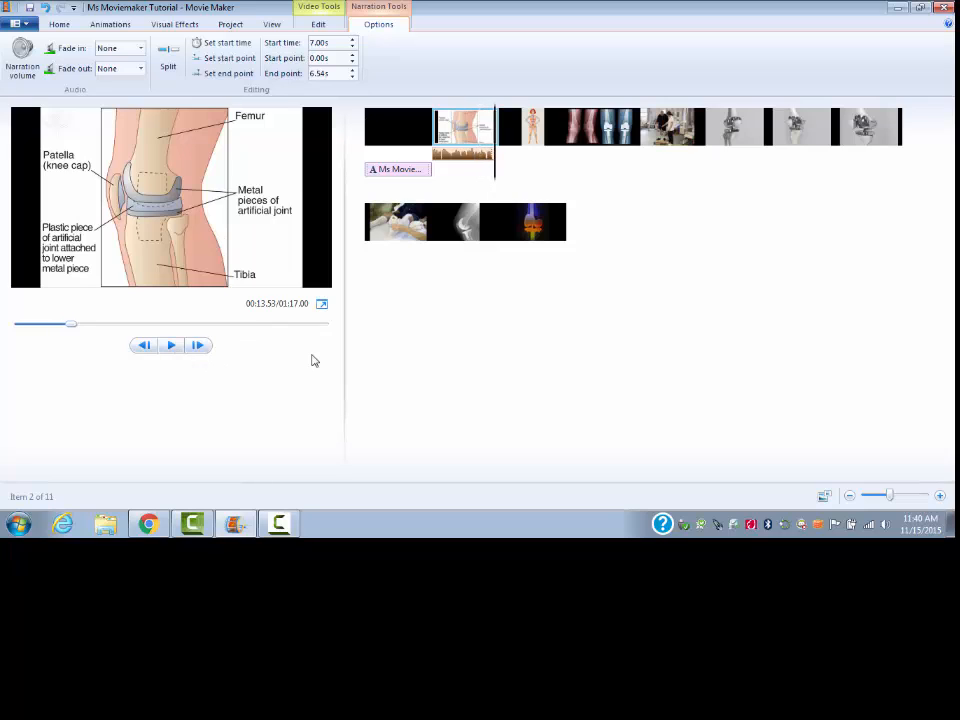
Add the MS Moviemaker sound file from the Desktop project's Sound Clips folder at the bilateral knee x-ray and preview it.
left_click(537, 133)
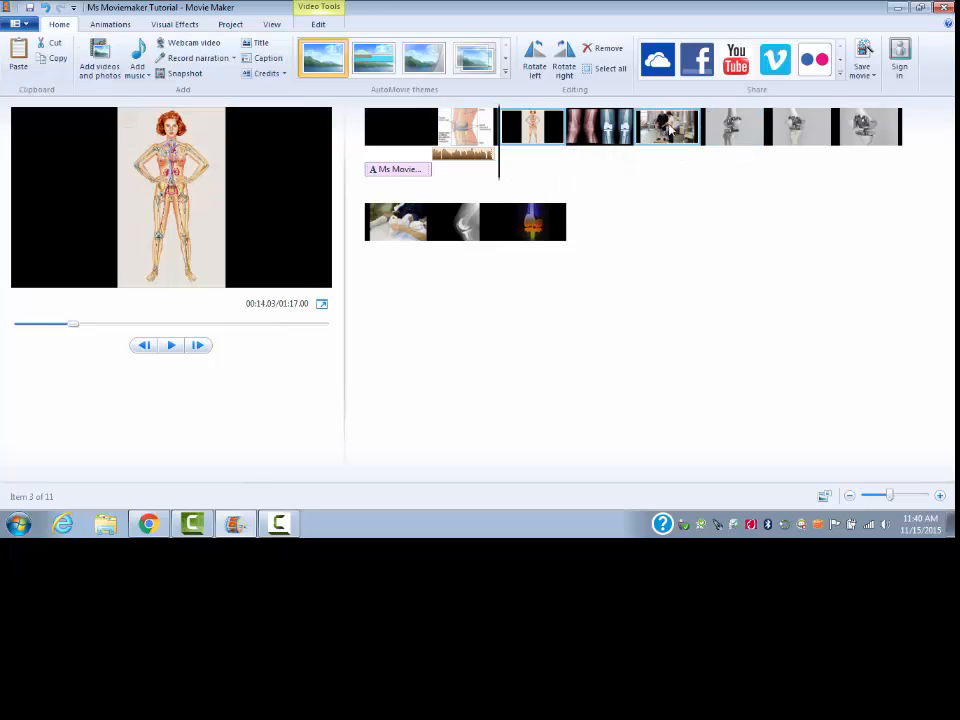
left_click(620, 137)
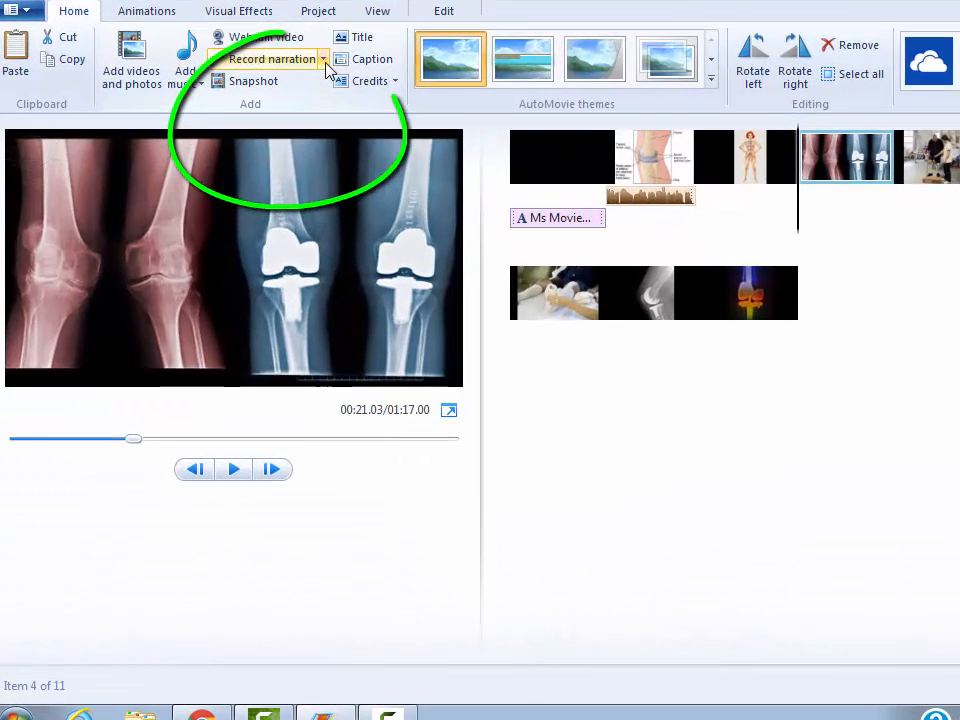
left_click(323, 60)
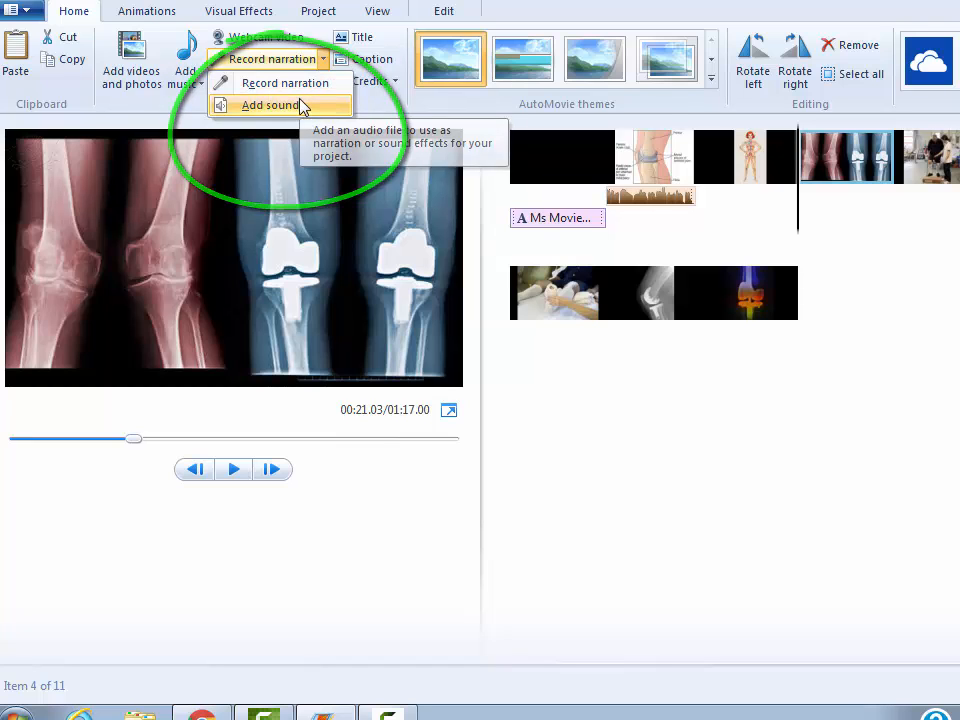
left_click(302, 106)
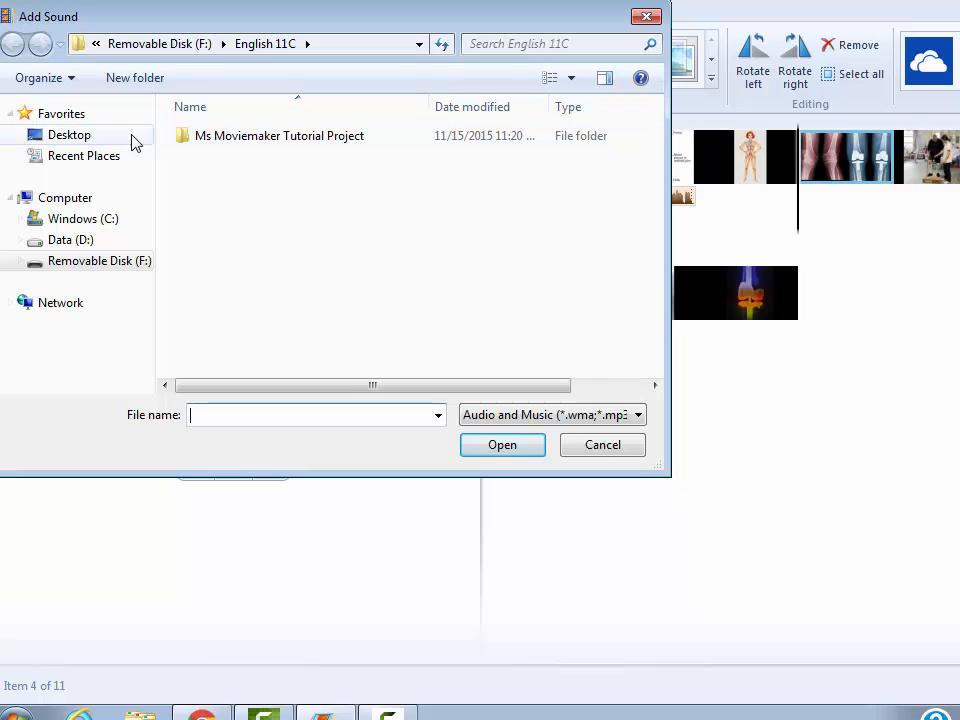
left_click(70, 135)
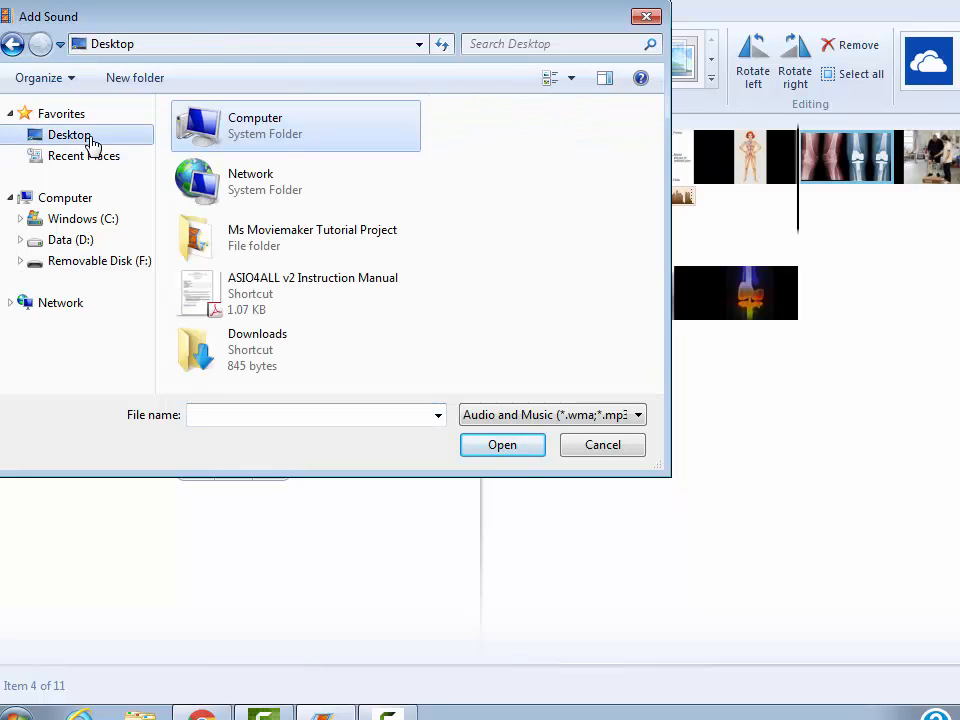
double_click(283, 265)
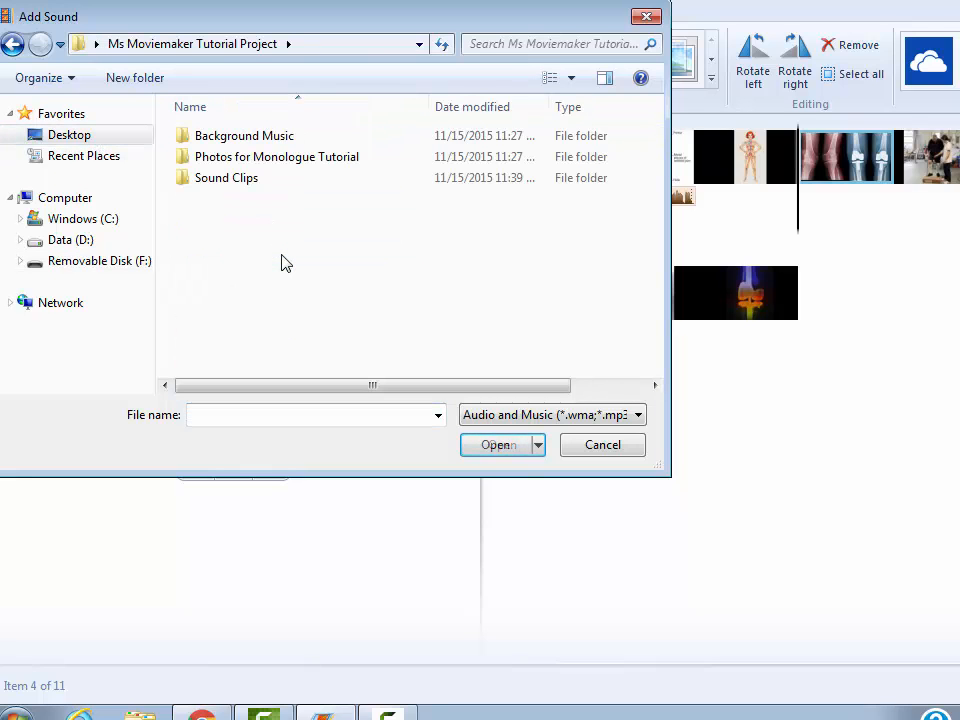
double_click(234, 178)
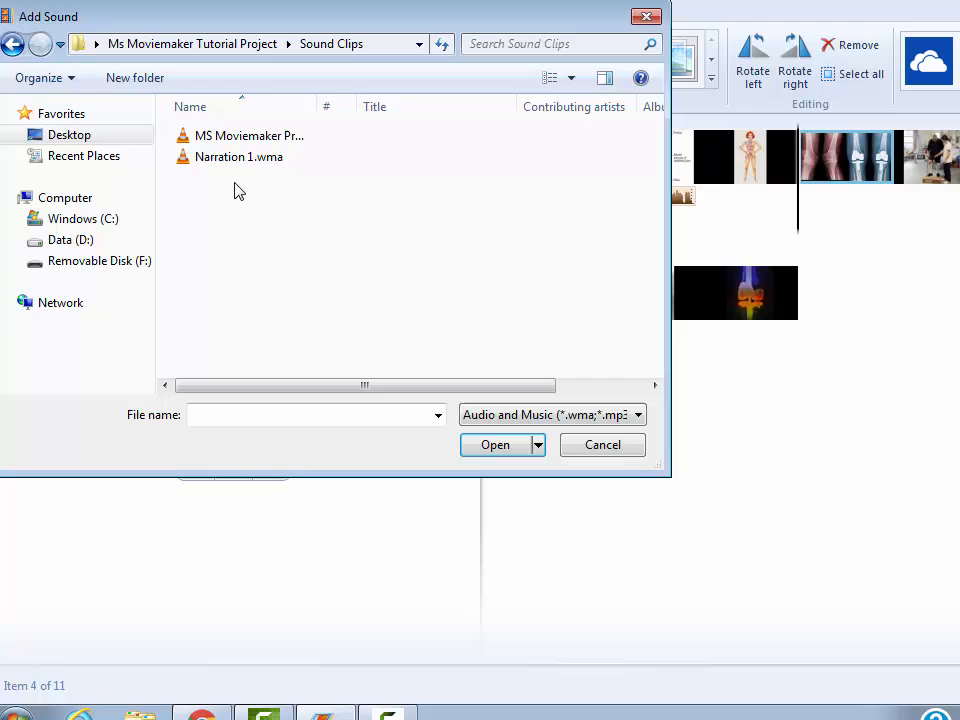
left_click(272, 136)
left_click(495, 445)
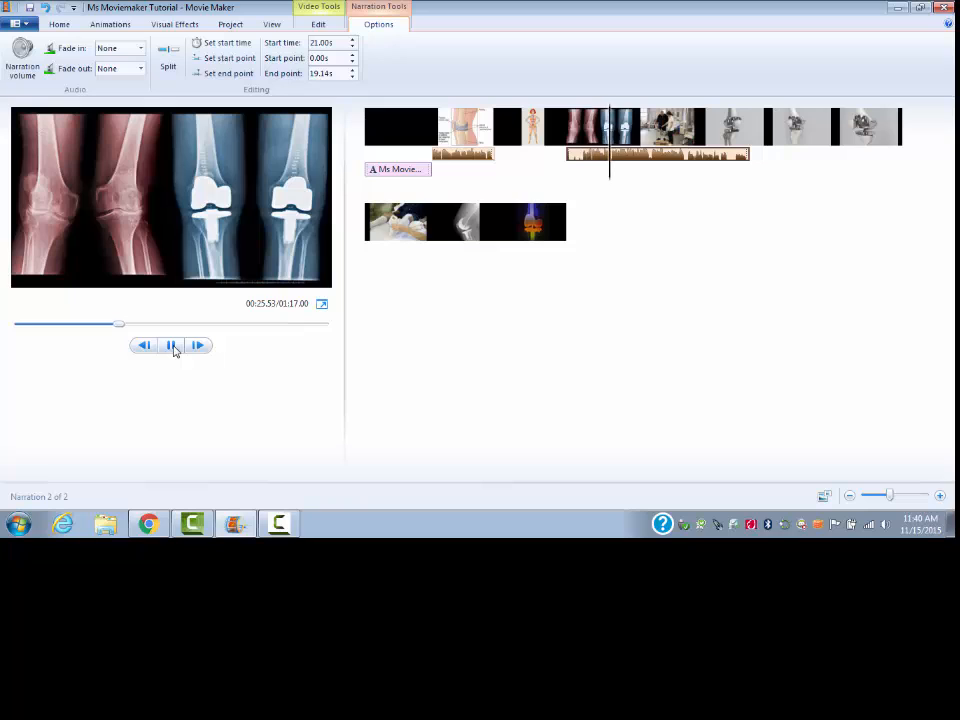
left_click(173, 347)
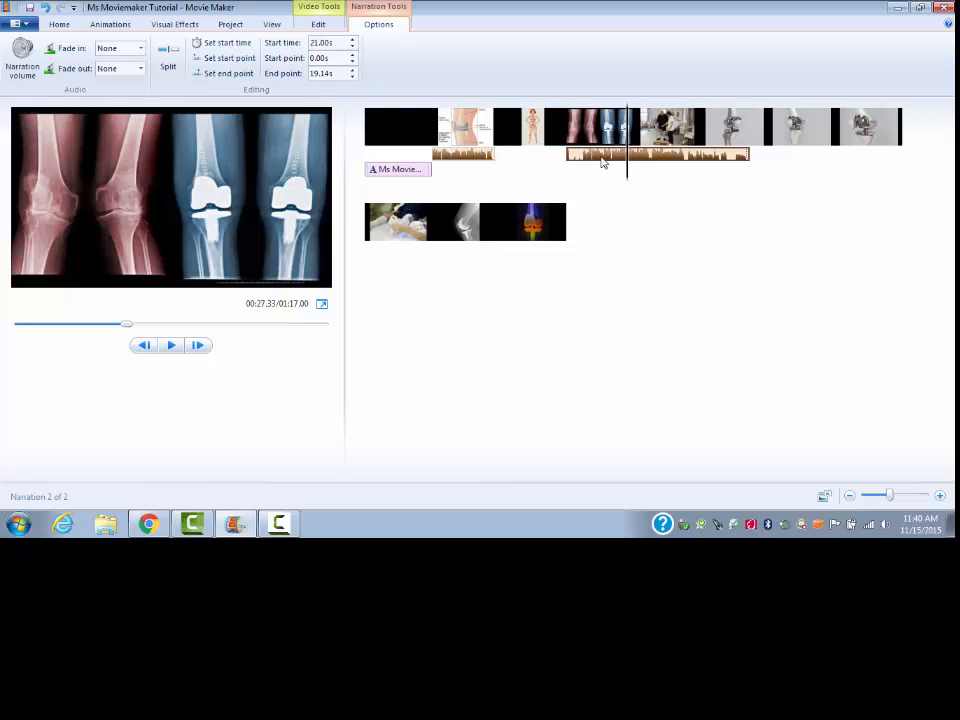
Move the second narration clip earlier on the timeline and fine-tune its start time to 19.59 s.
left_click_drag(603, 163, 551, 163)
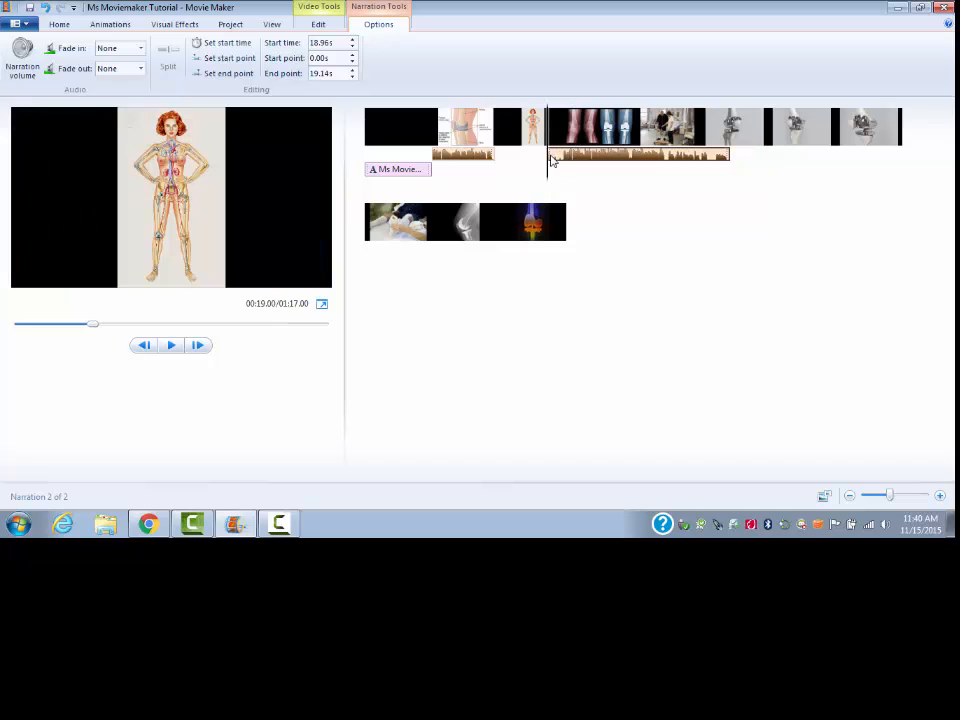
left_click(548, 163)
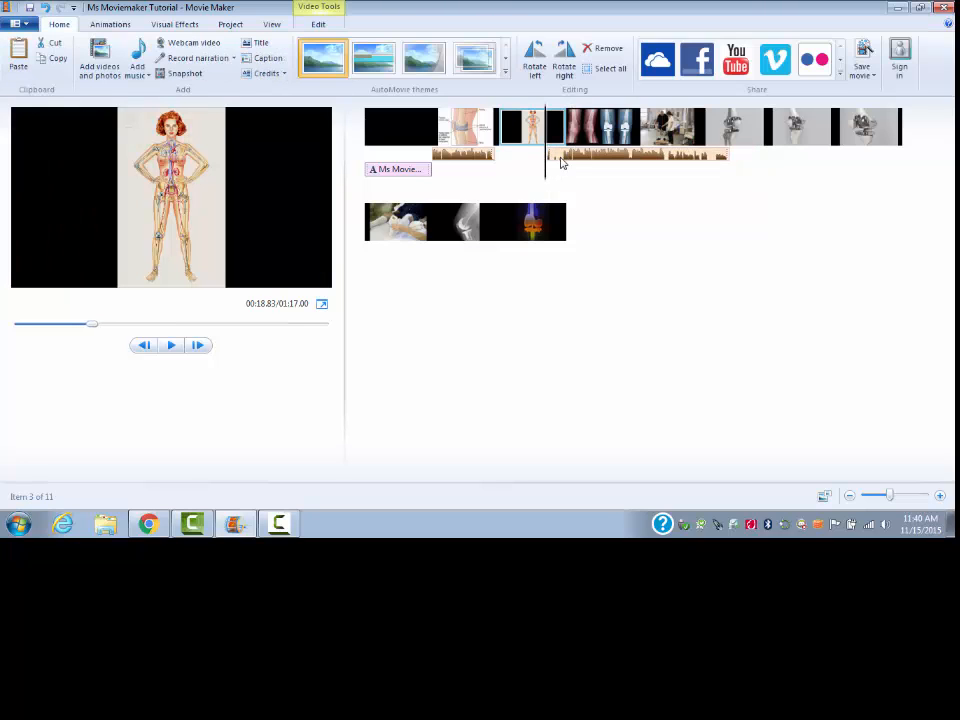
left_click(562, 164)
mouse_move(562, 163)
left_mouse_down()
mouse_move(578, 163)
mouse_move(564, 163)
left_mouse_up()
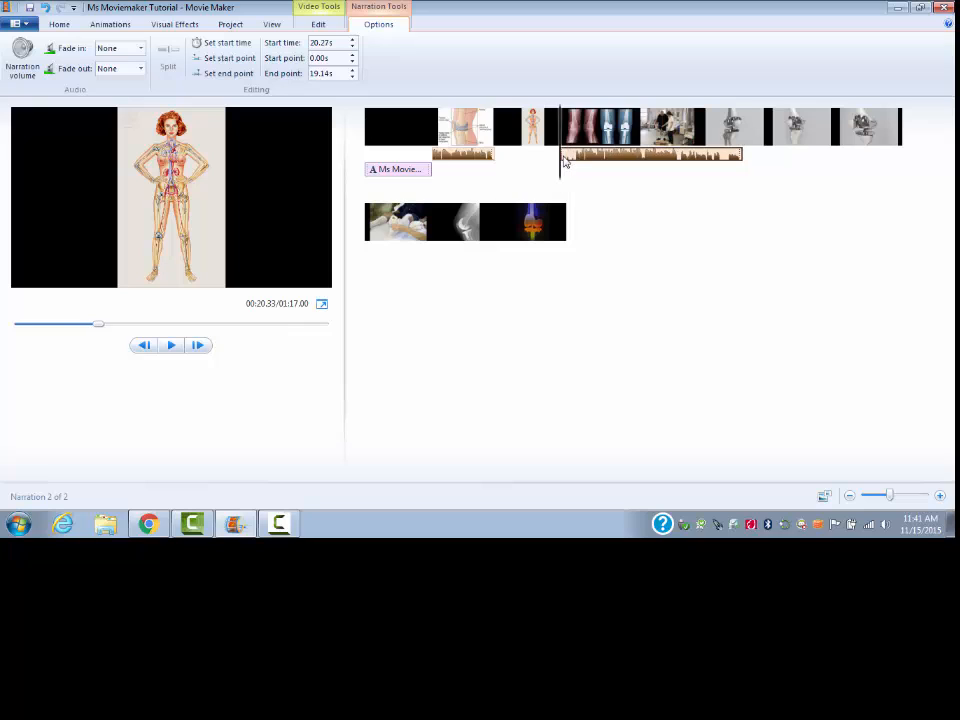
left_click(352, 48)
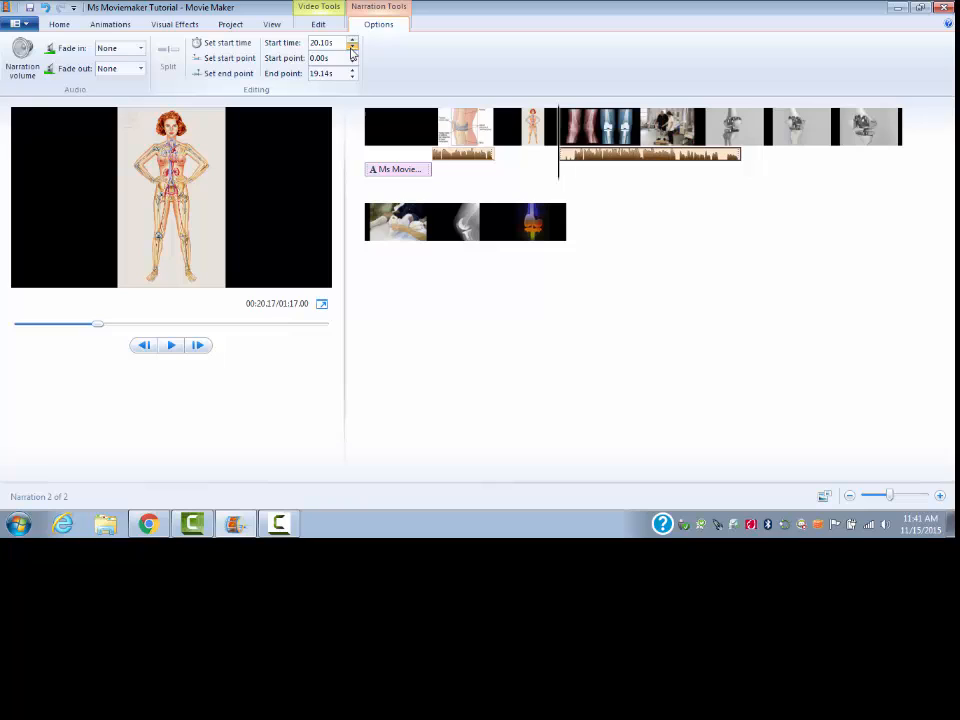
left_click(352, 52)
left_click(352, 52)
left_click(352, 52)
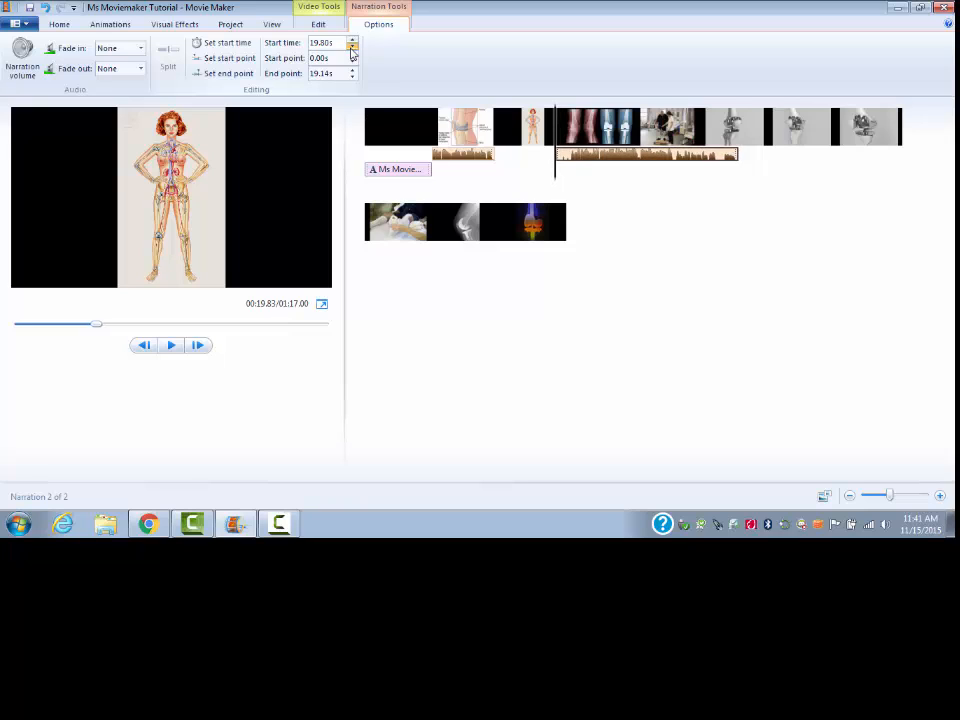
left_click(352, 52)
left_click(352, 52)
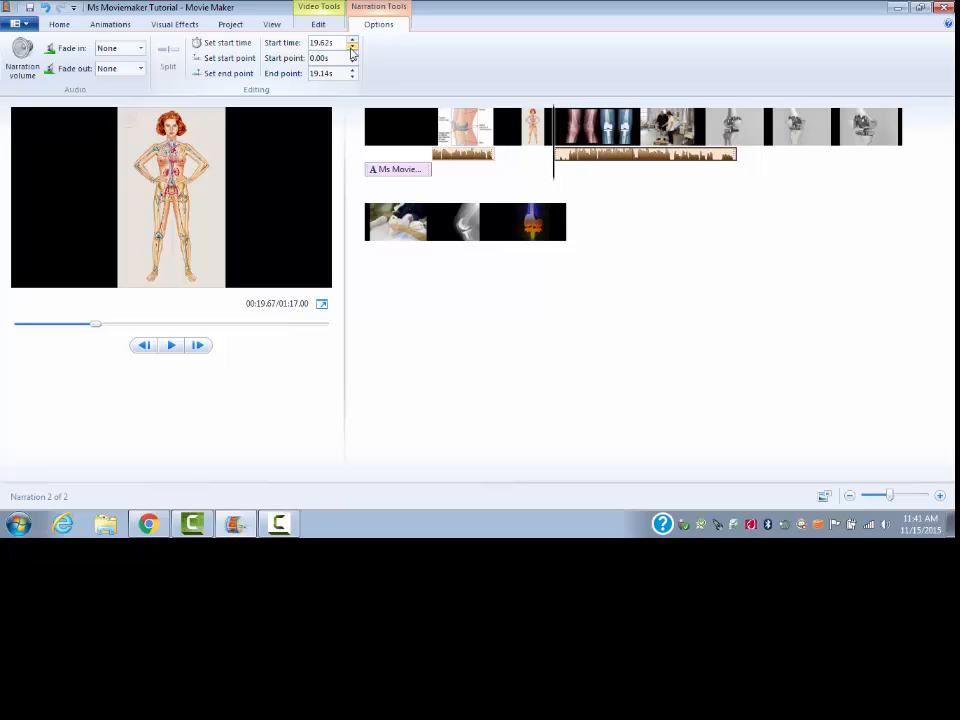
left_click(352, 52)
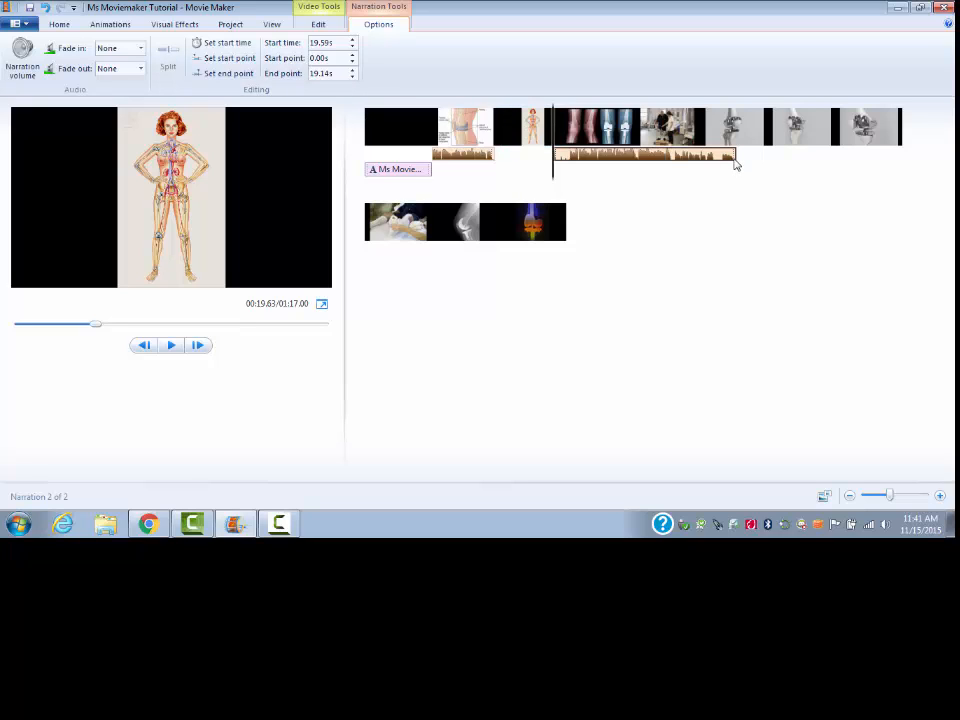
Trim the second narration clip by setting its end point to 17.10 s.
left_click(352, 78)
left_click(352, 78)
left_click(352, 78)
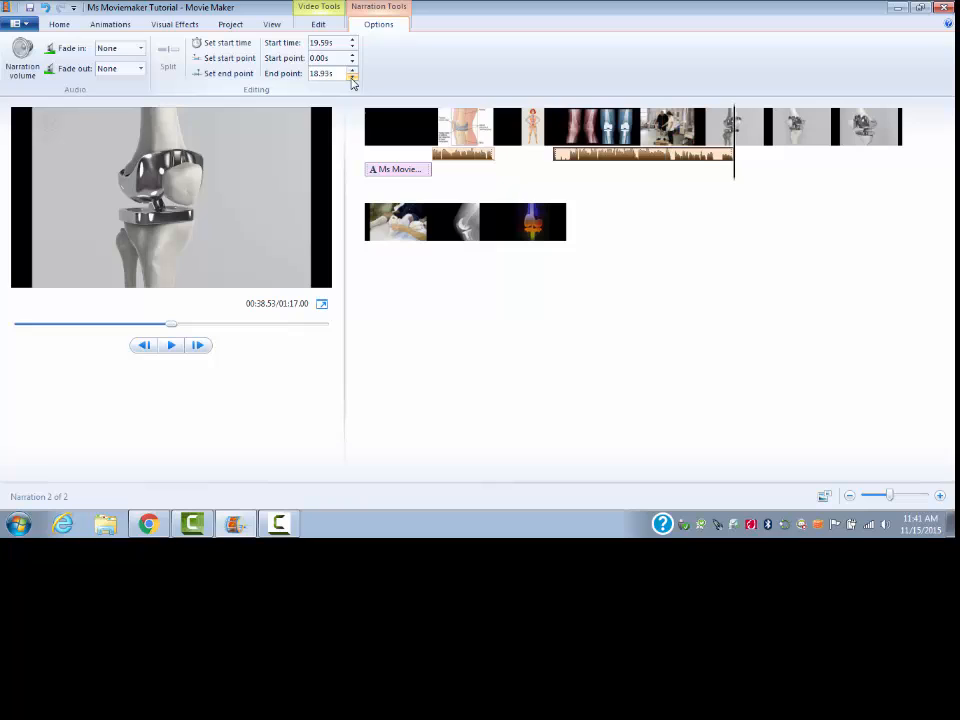
left_click(352, 78)
left_click(352, 78)
left_click(352, 78)
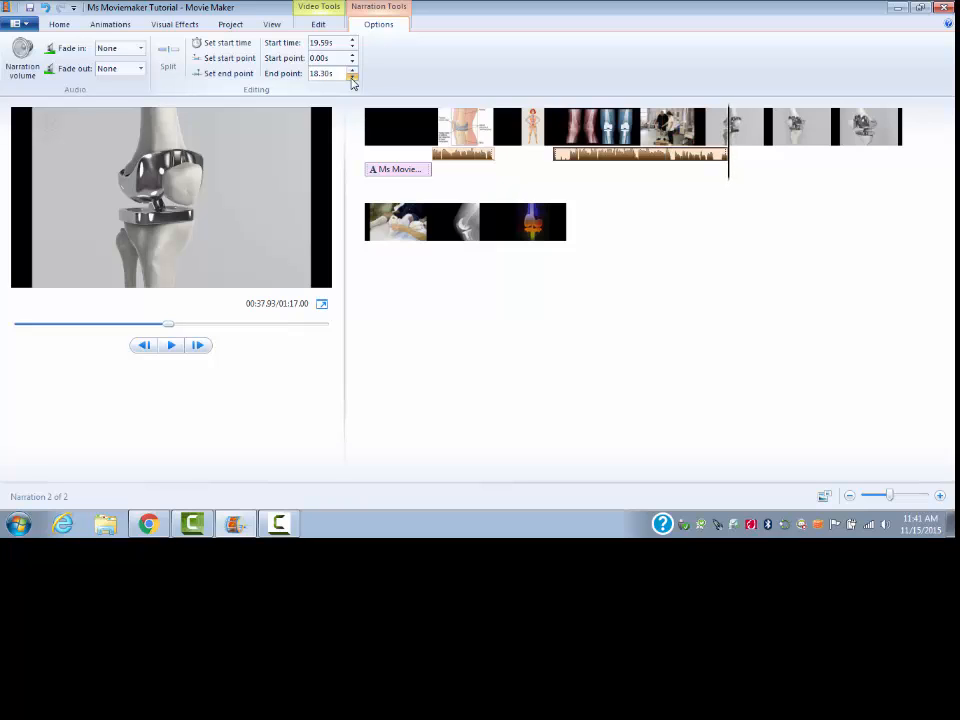
left_click(352, 78)
left_click(352, 78)
left_click(352, 78)
left_click(352, 78)
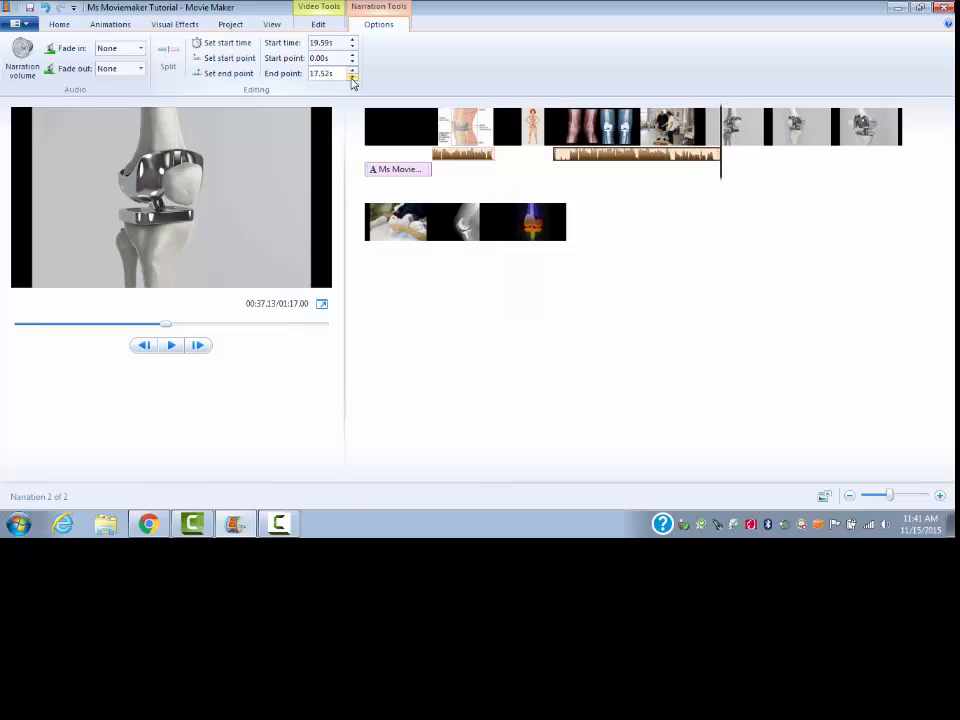
left_click(352, 78)
left_click(352, 78)
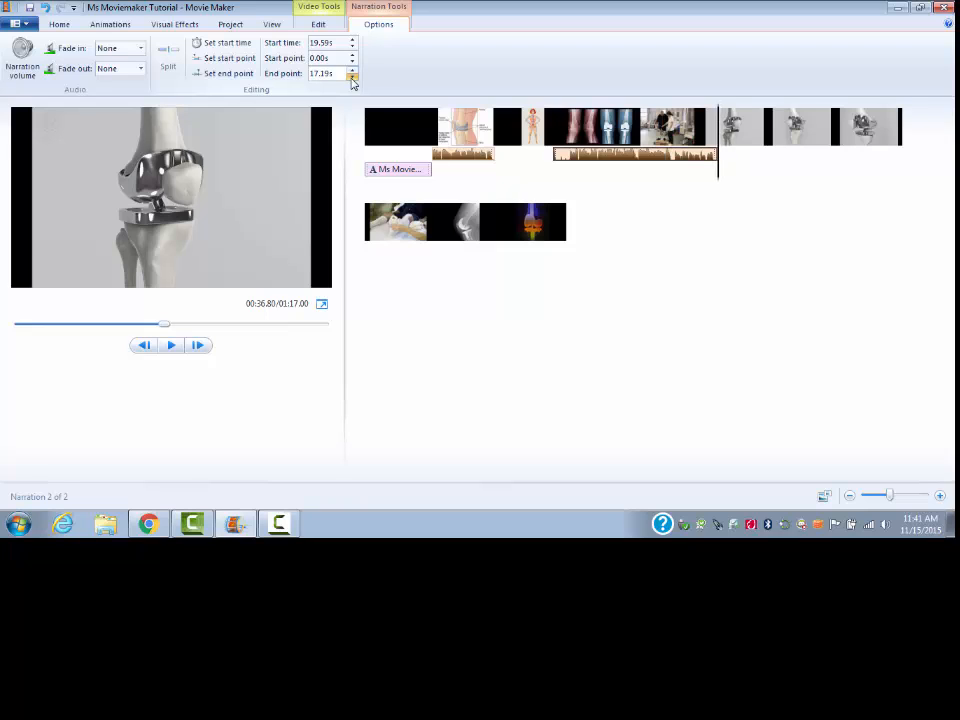
left_click(352, 78)
left_click(352, 78)
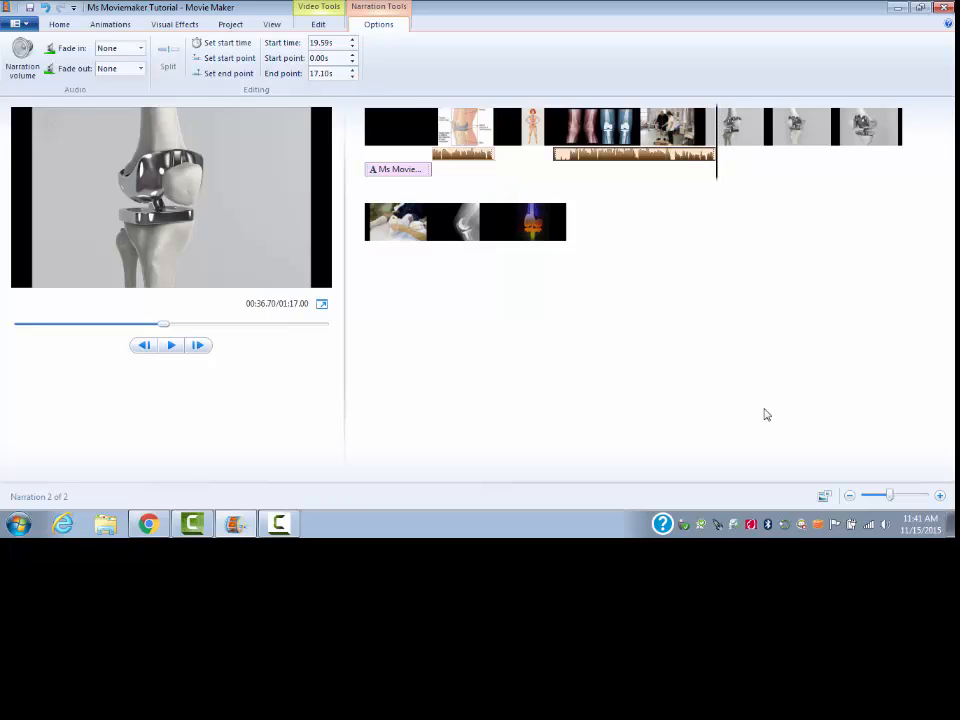
Save the Ms Moviemaker Tutorial project.
left_click_drag(890, 497, 932, 497)
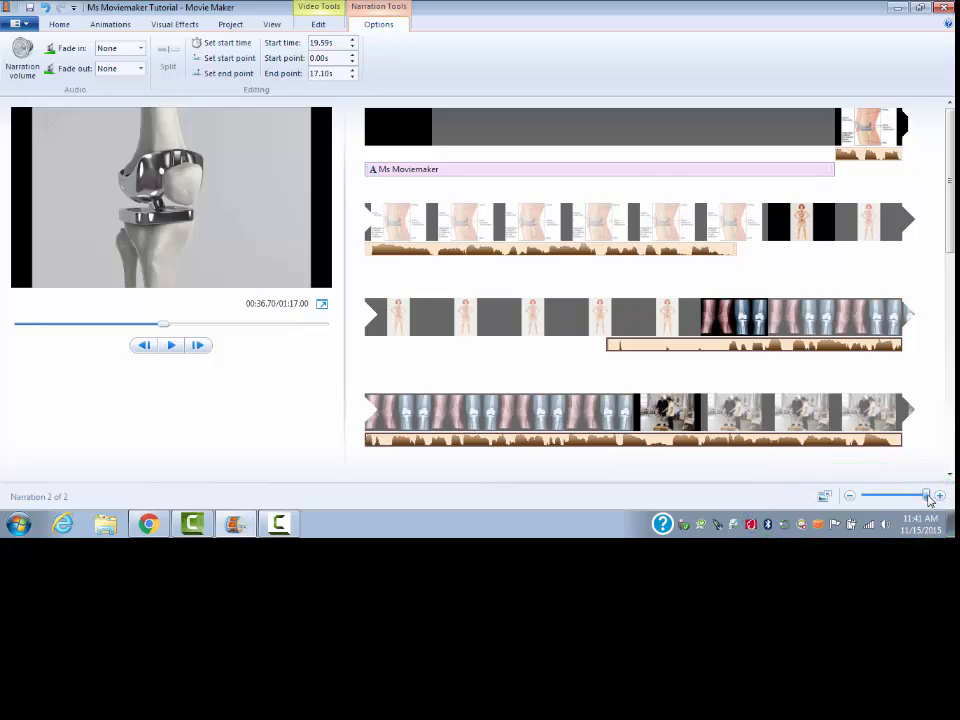
left_click_drag(932, 497, 904, 496)
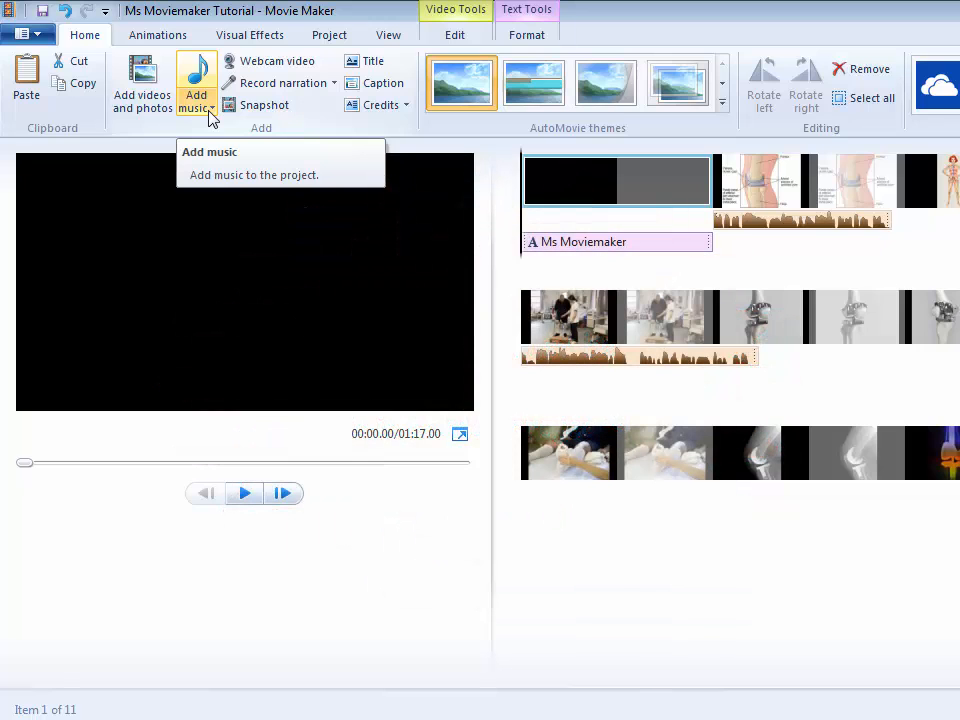
left_click(30, 33)
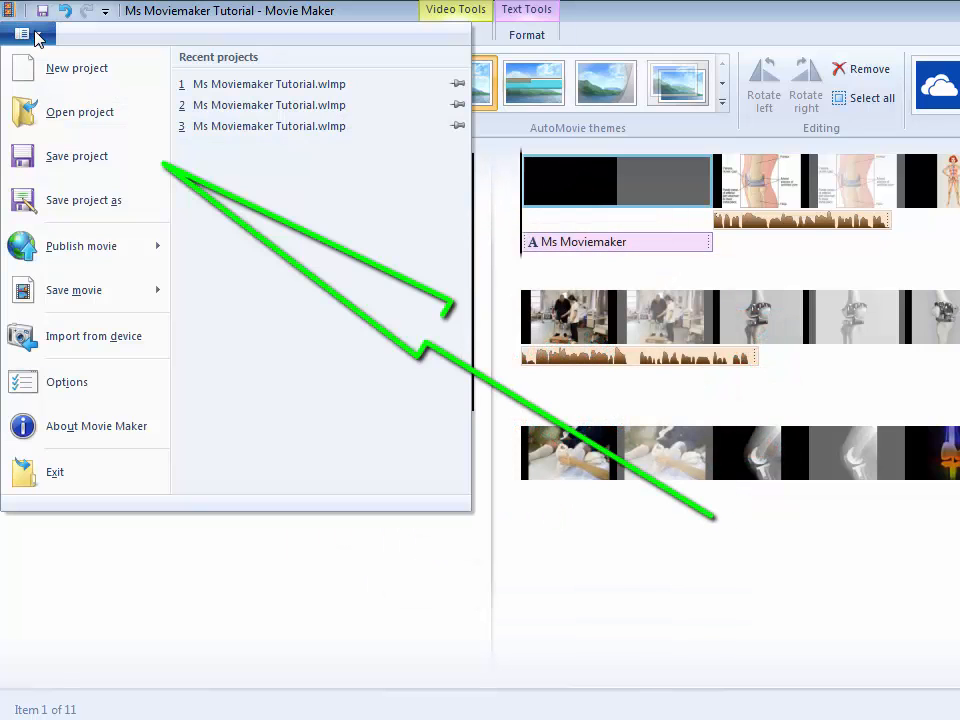
left_click(66, 158)
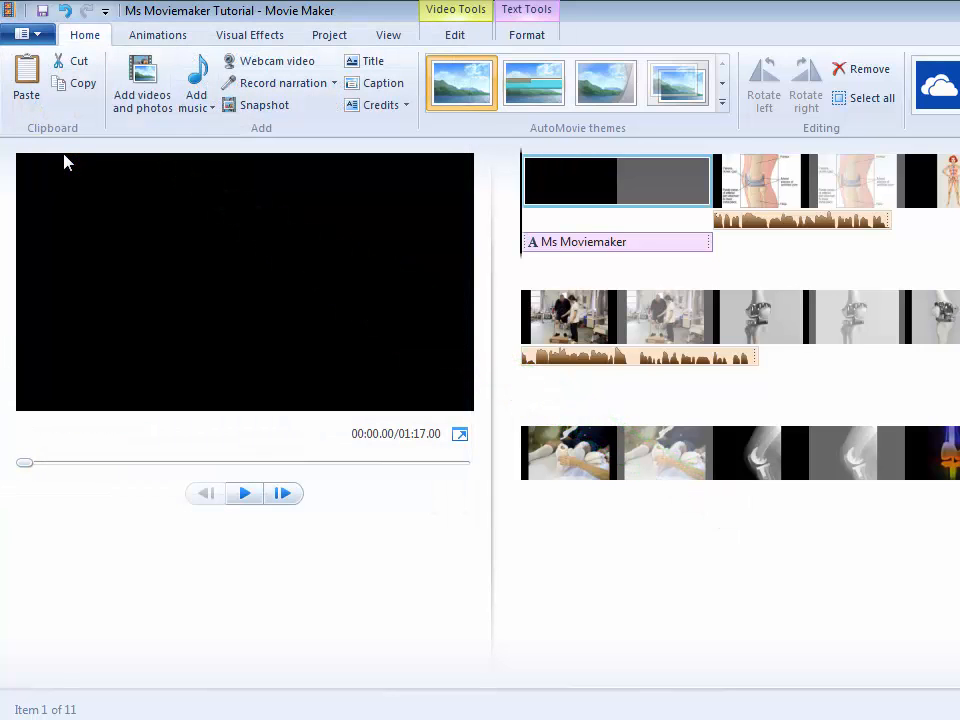
Add 16 Big Report.m4a as music from the Background Music folder in the Desktop's Ms Moviemaker Tutorial Project folder.
left_click(210, 112)
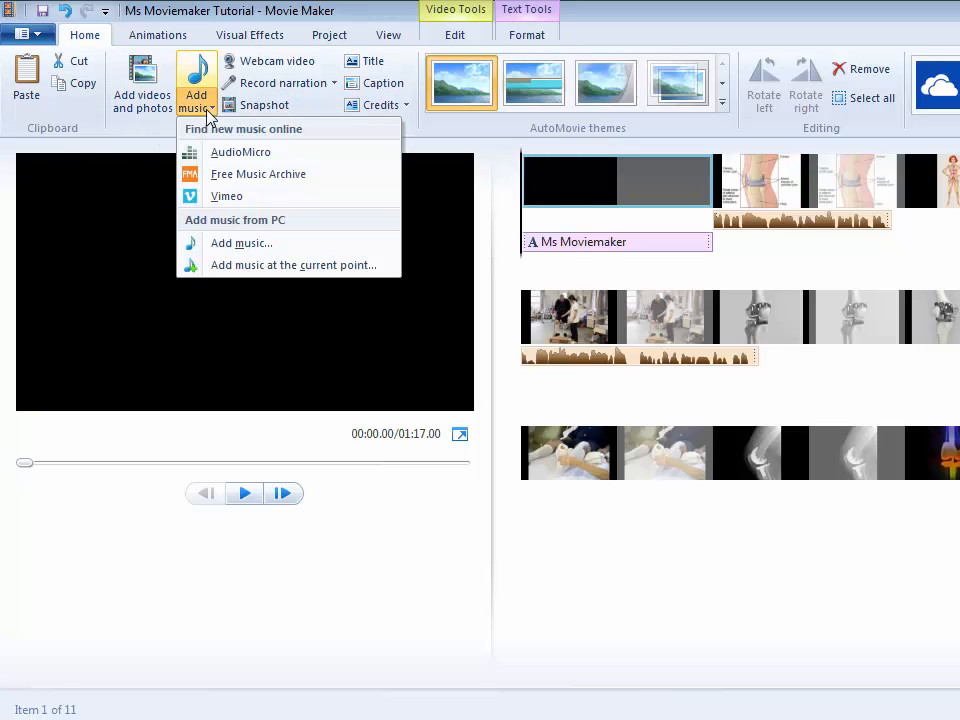
left_click(262, 250)
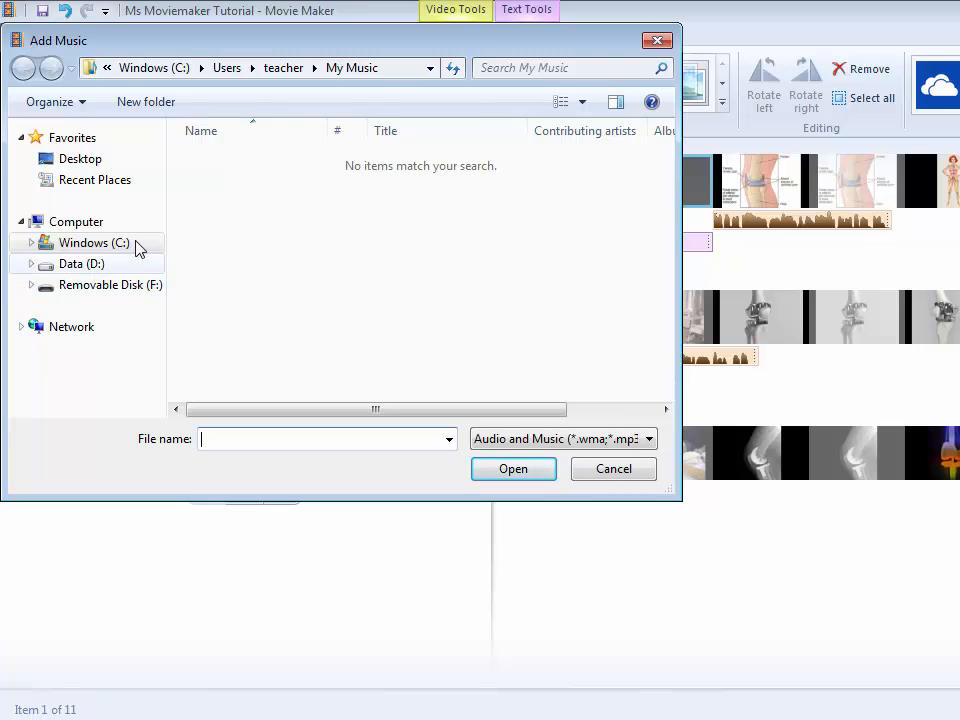
left_click(80, 159)
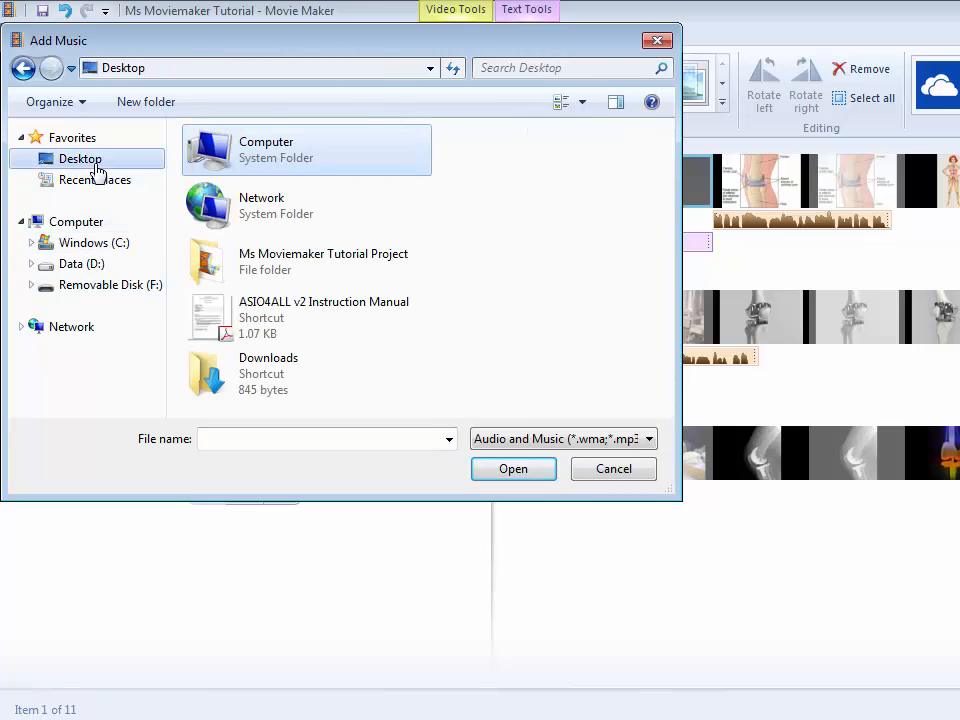
left_click(343, 268)
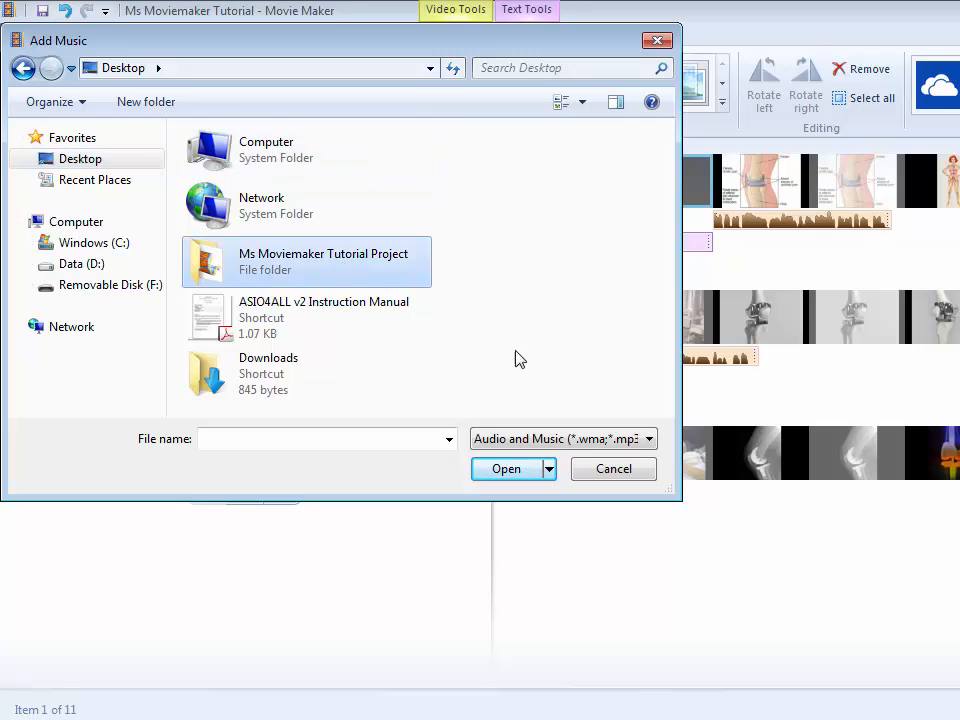
double_click(331, 278)
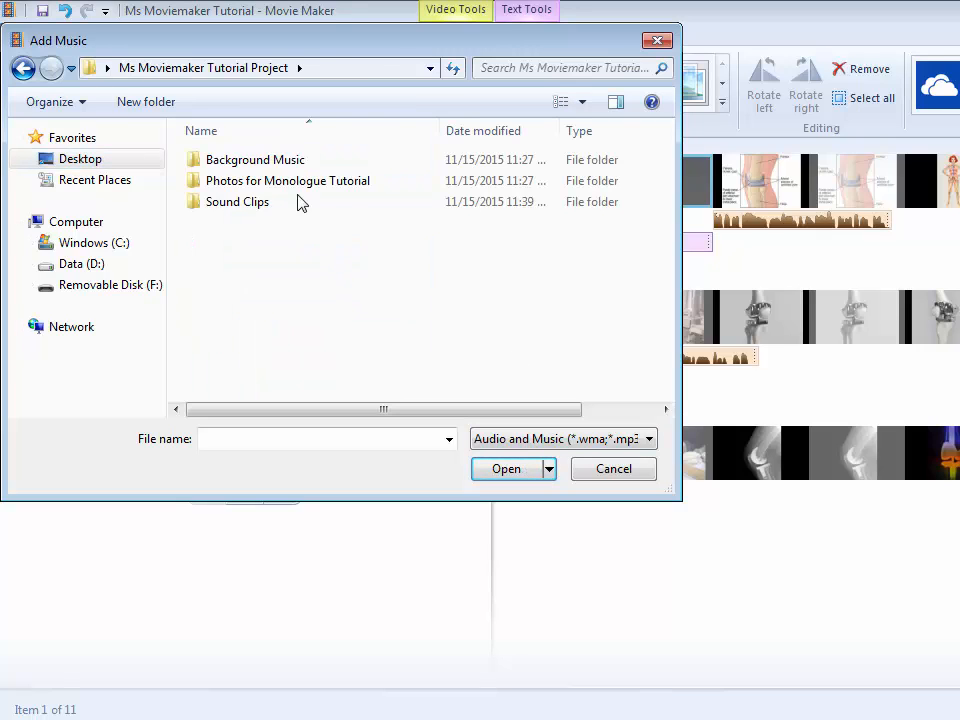
double_click(294, 165)
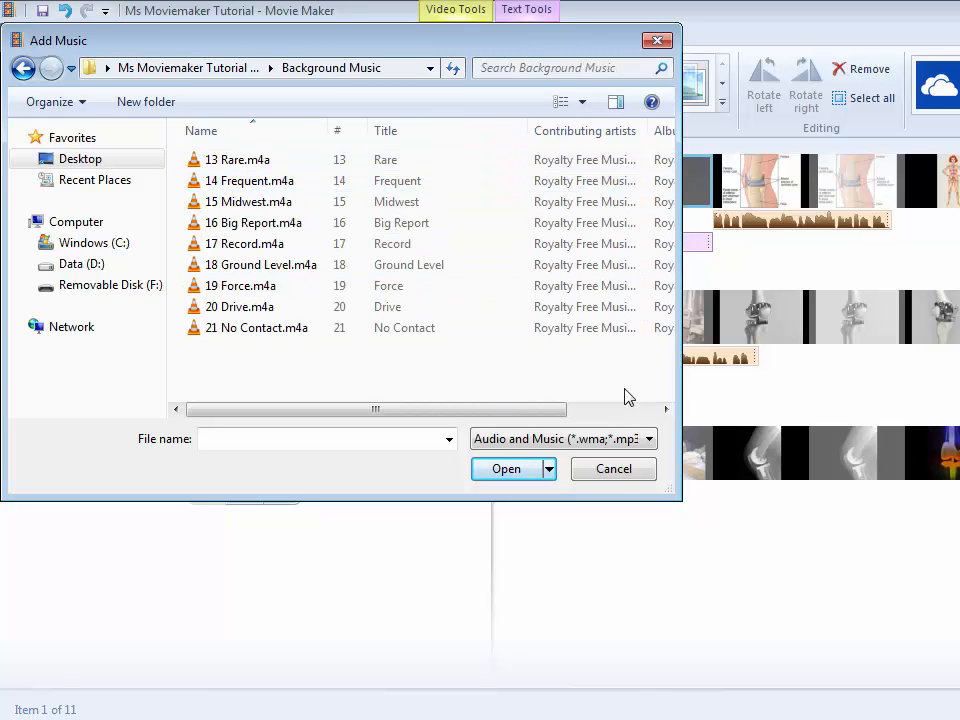
left_click(259, 224)
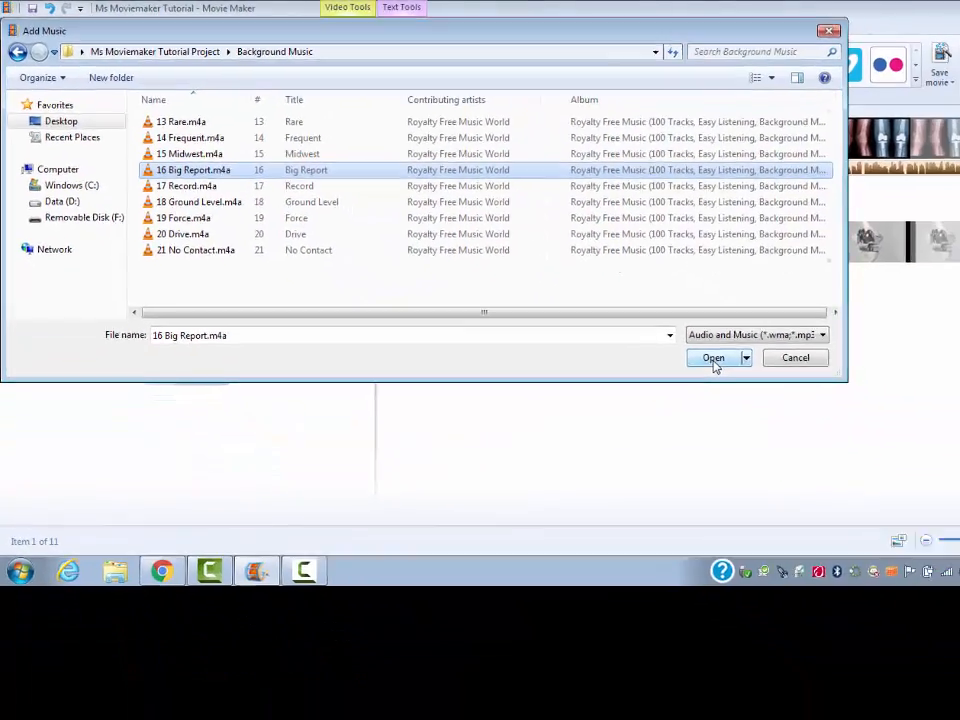
left_click(930, 471)
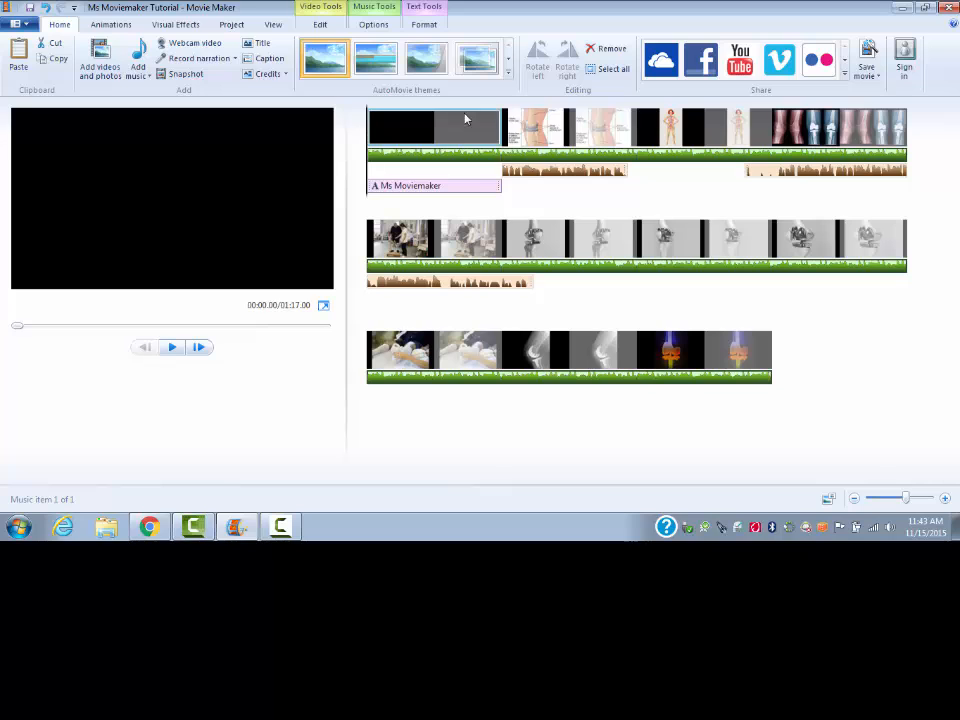
Play the movie from the start of the knee replacement diagram to compare the background music with the narration.
left_click(435, 127)
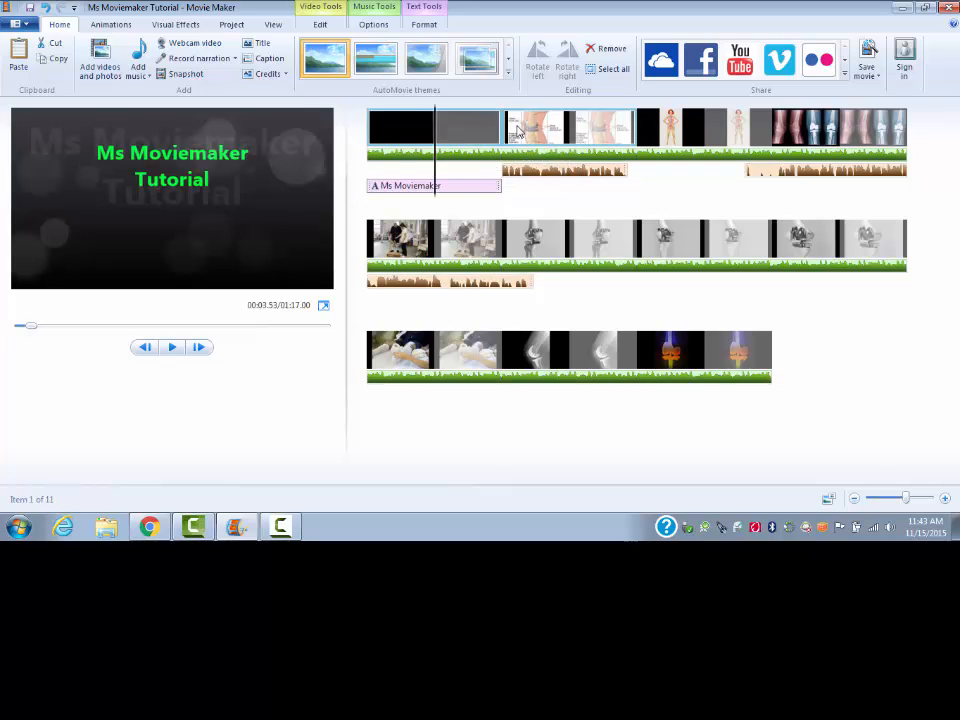
left_click(516, 130)
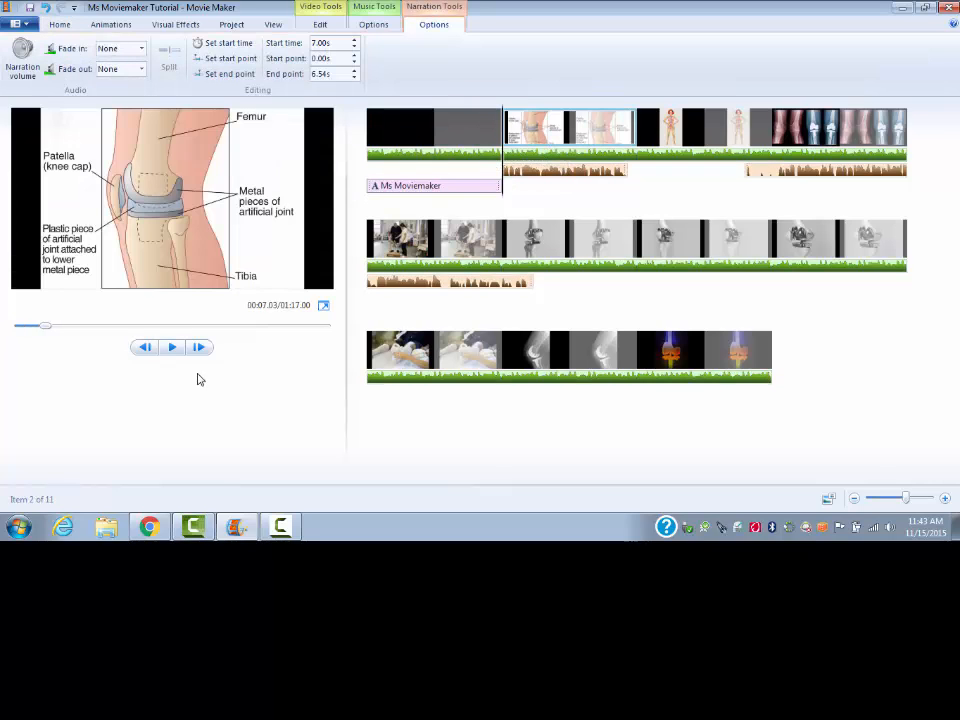
left_click(171, 347)
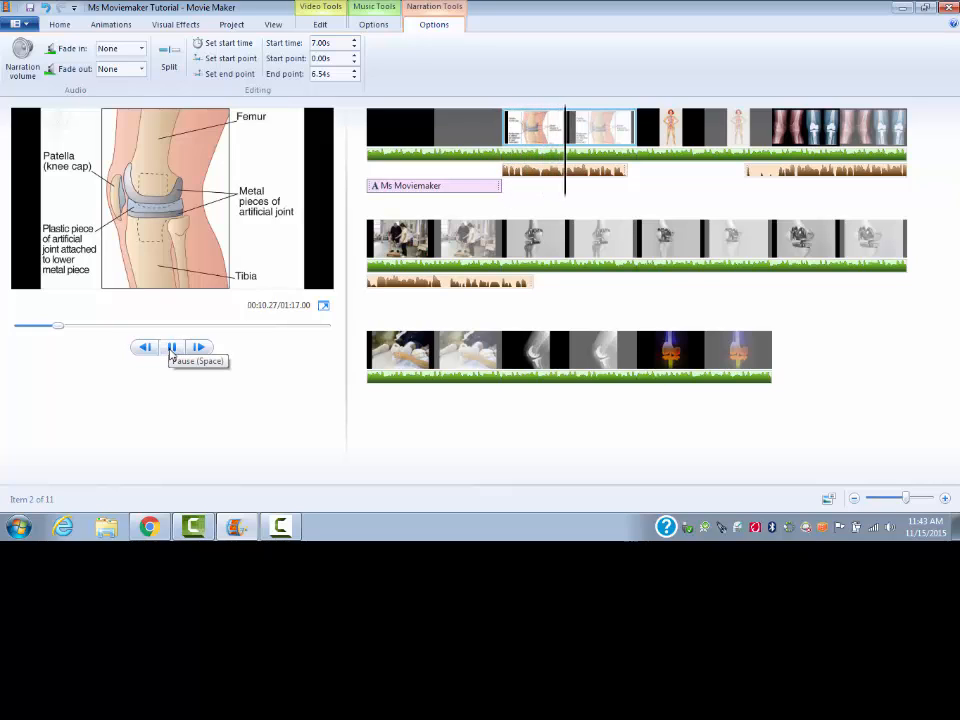
left_click(171, 348)
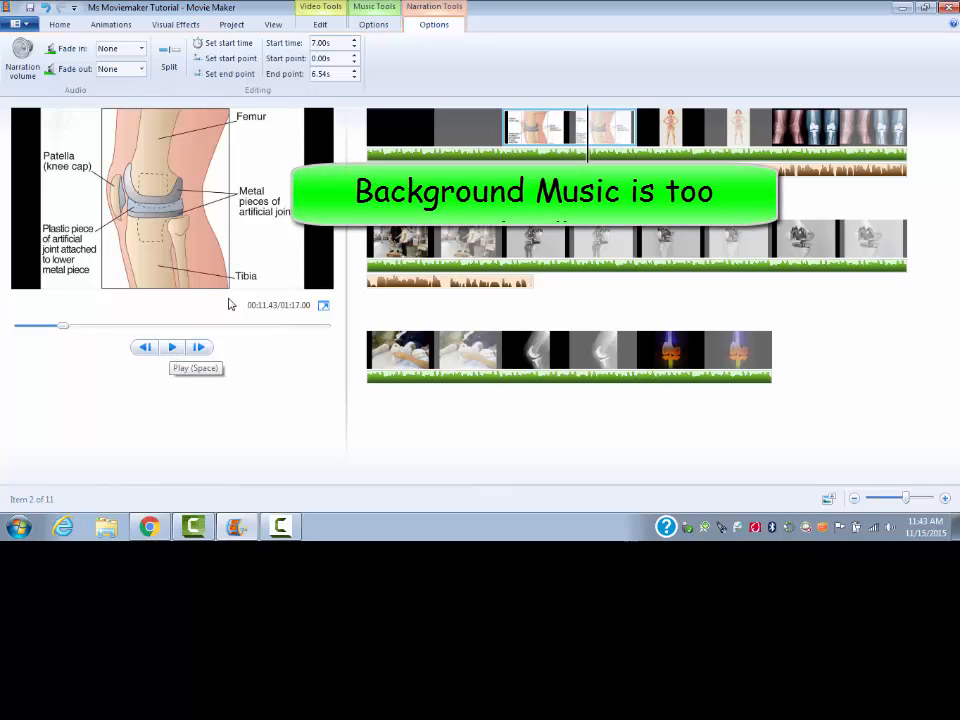
Raise the knee diagram narration's volume to near maximum and lower the background music's volume to about a quarter.
left_click(560, 171)
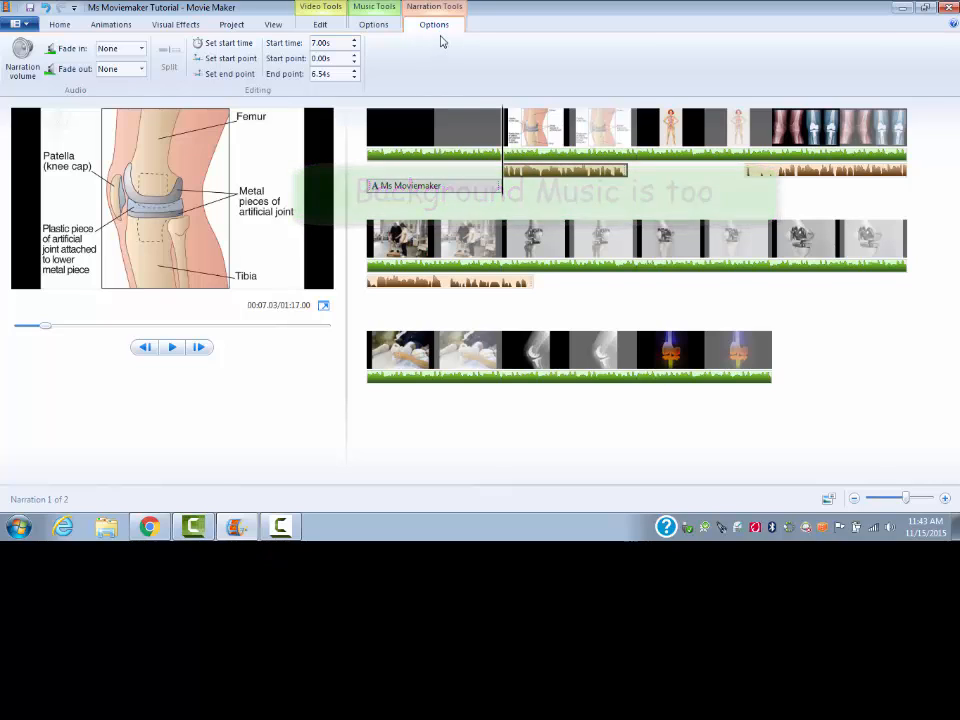
left_click(25, 52)
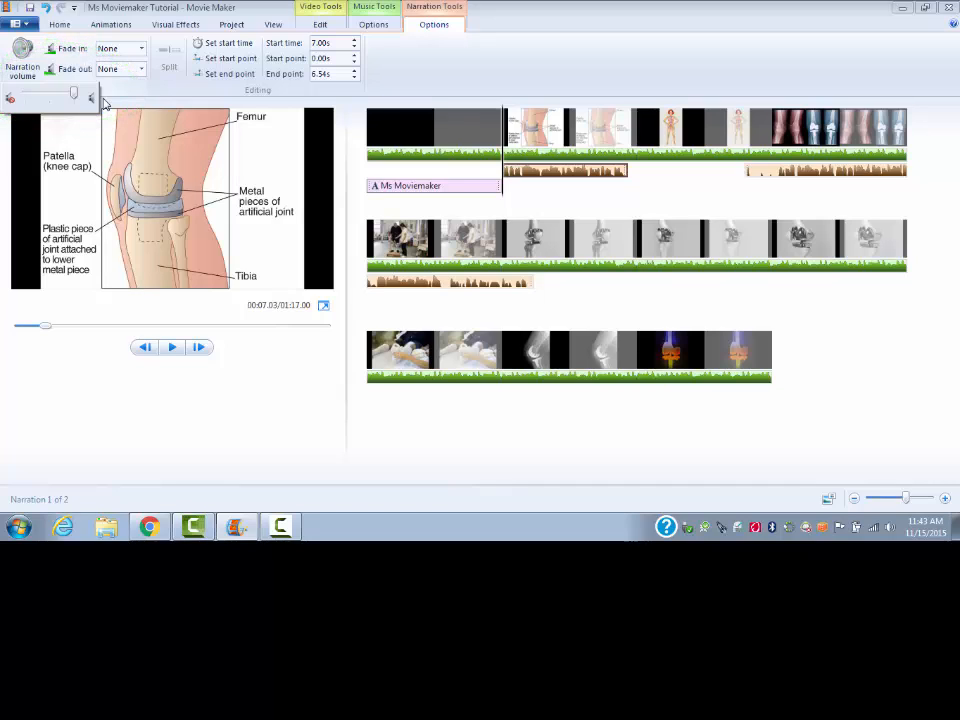
left_click(497, 160)
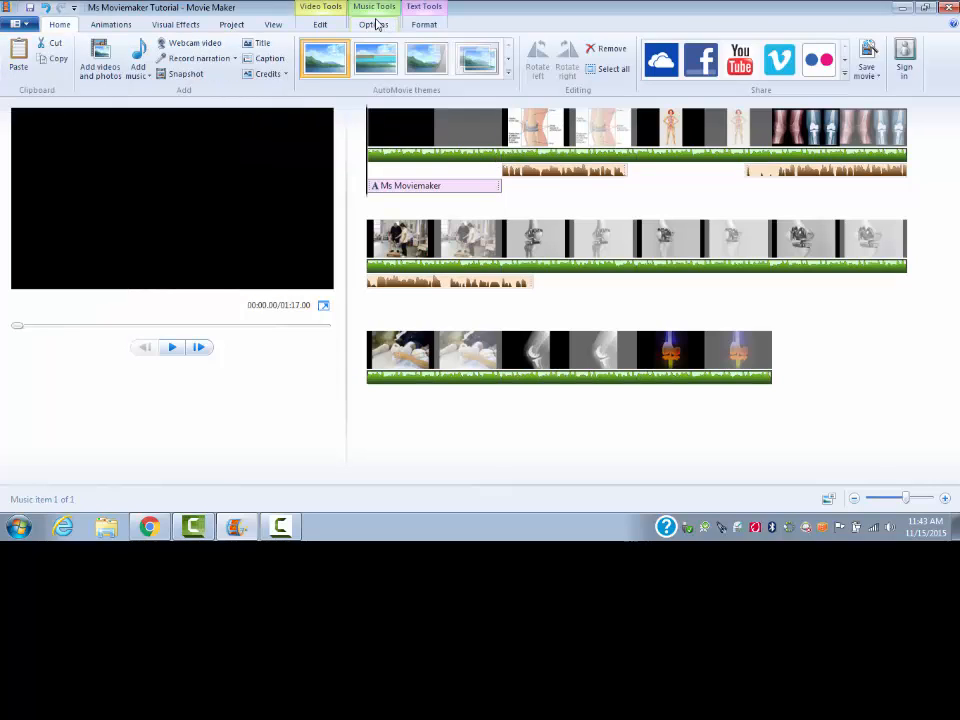
left_click(375, 25)
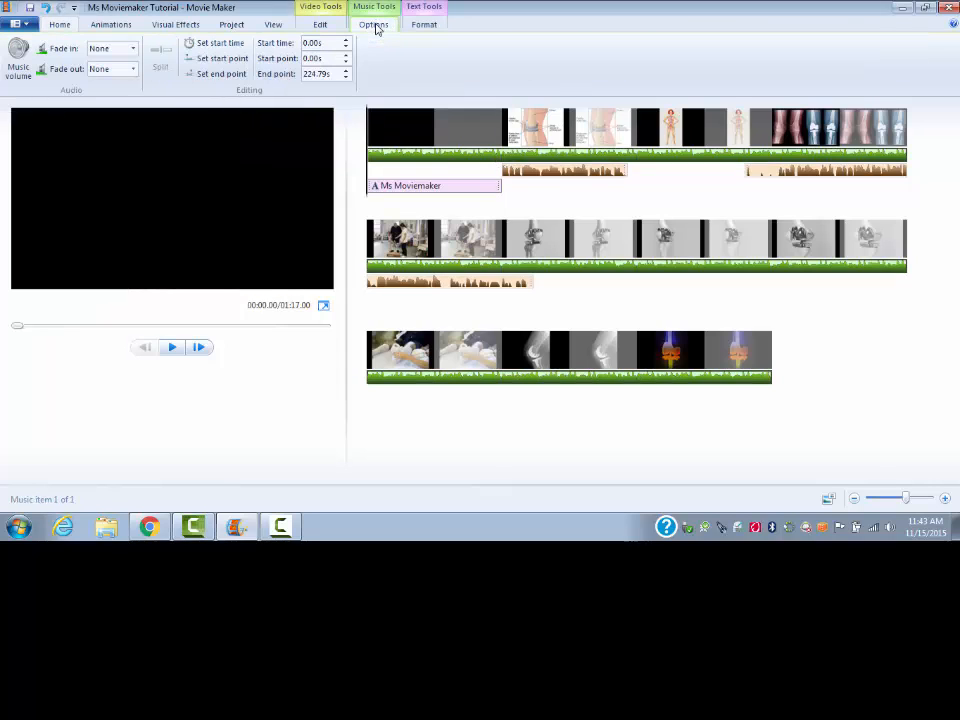
left_click(20, 60)
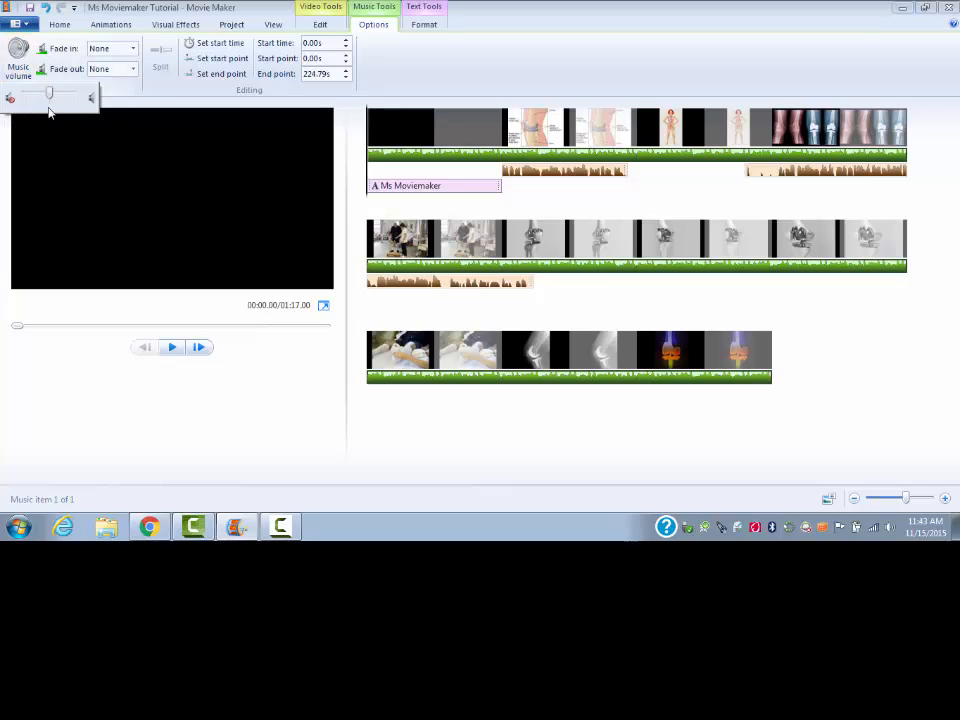
left_click_drag(48, 98, 34, 94)
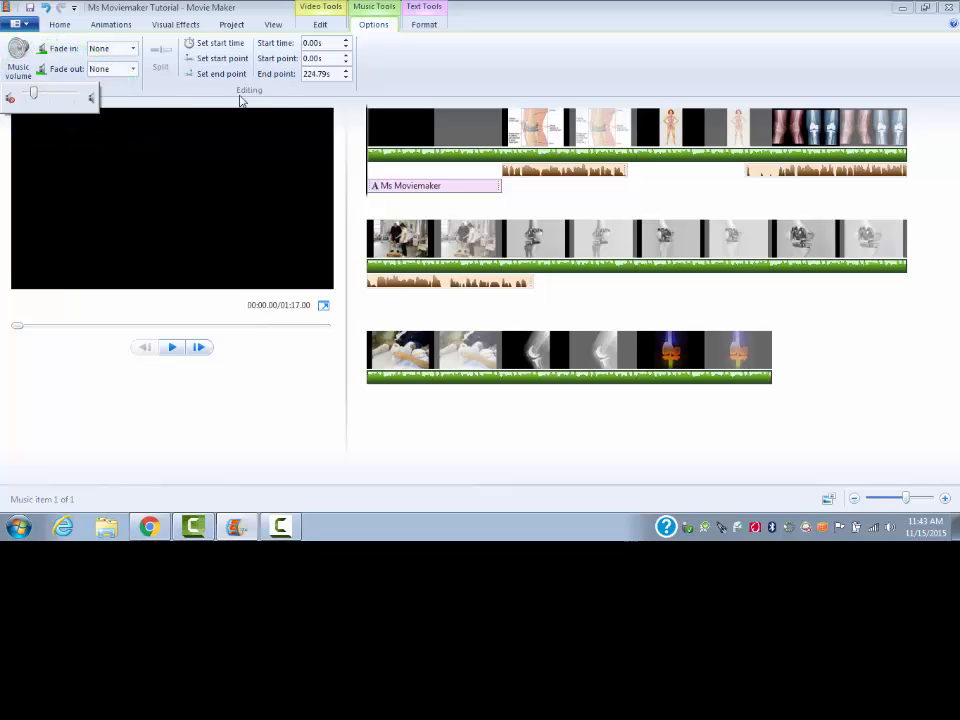
left_click(503, 117)
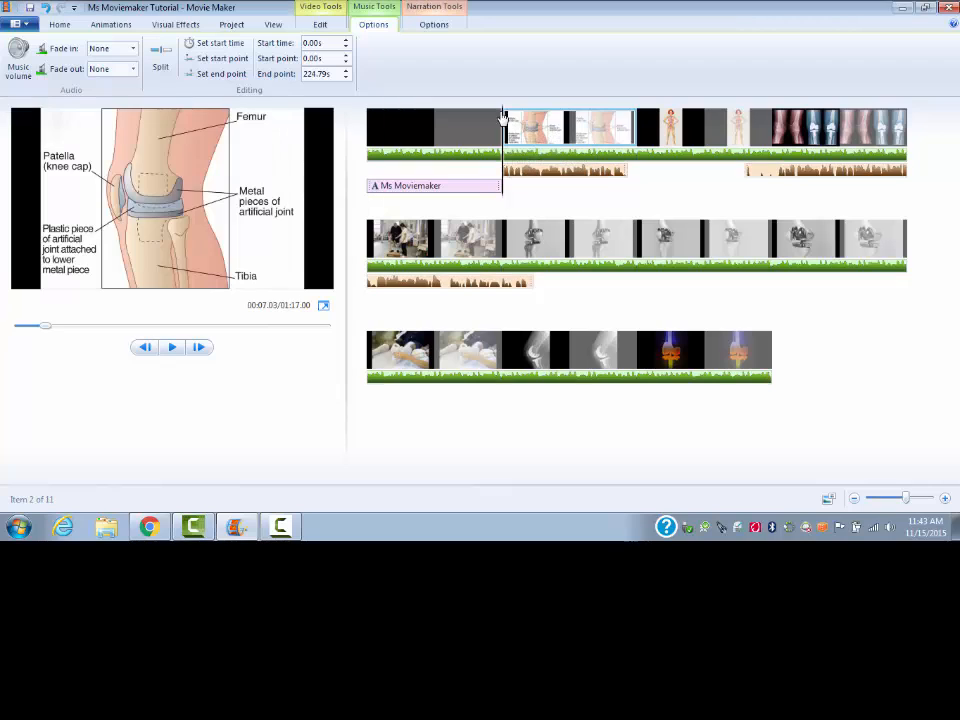
Play the movie from the start of the knee diagram to check the balance between narration and music.
left_click(174, 349)
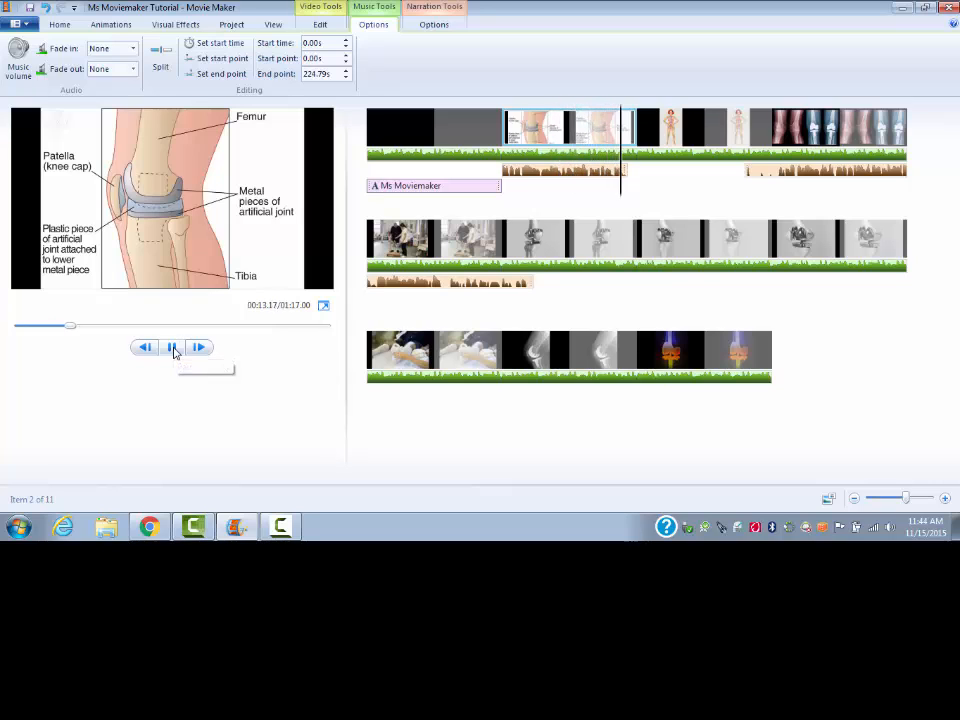
left_click(174, 349)
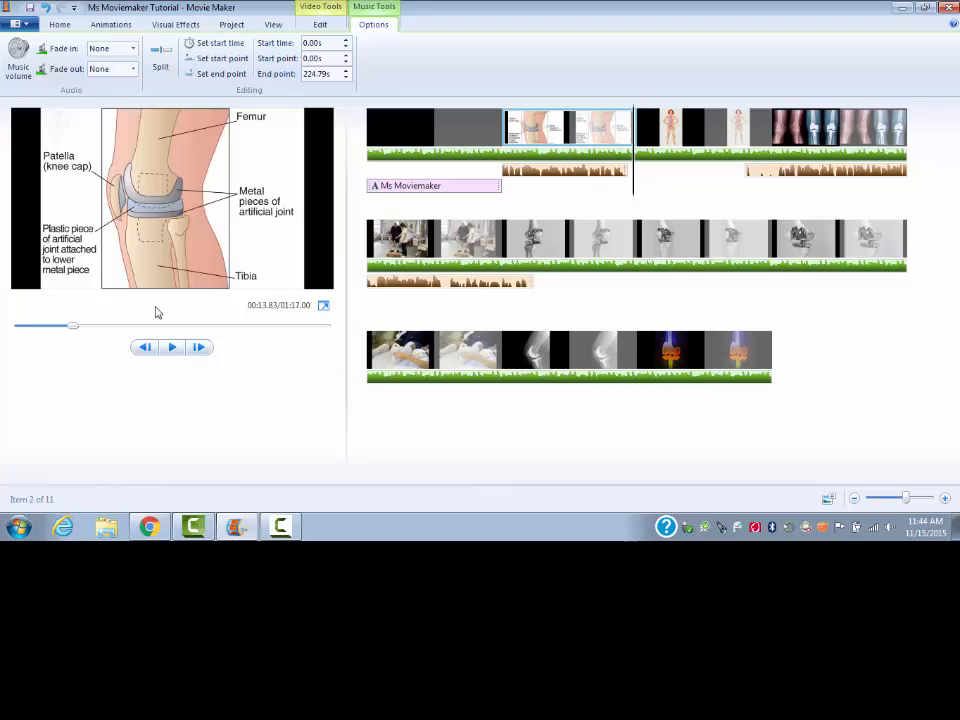
Split the background music at 7.00s and 14.00s, where the knee replacement diagram begins and ends.
left_click(499, 160)
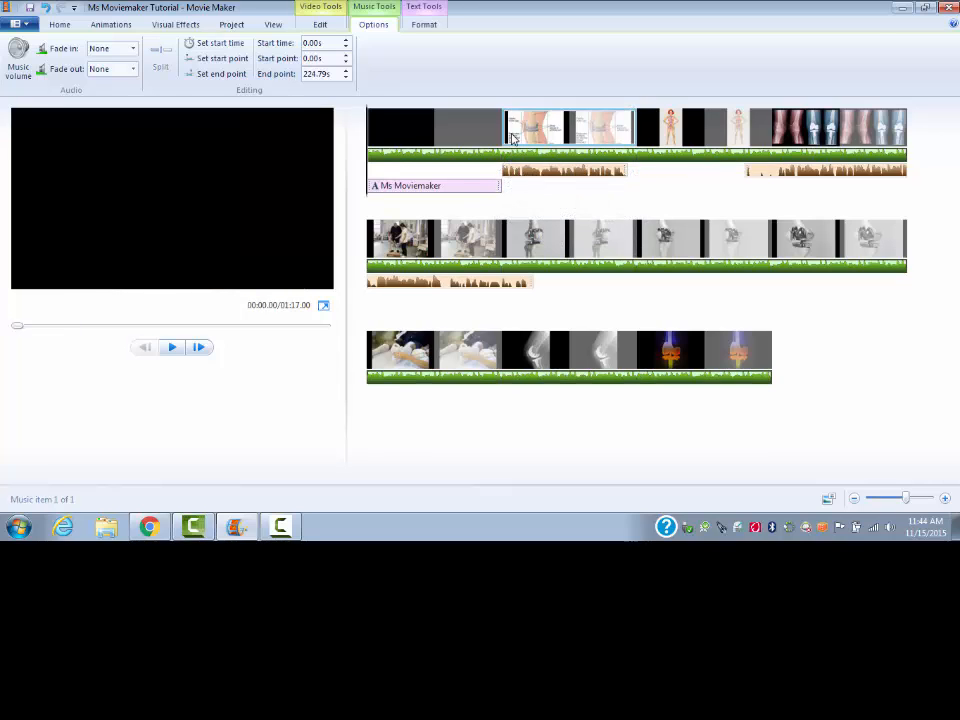
left_click(507, 157)
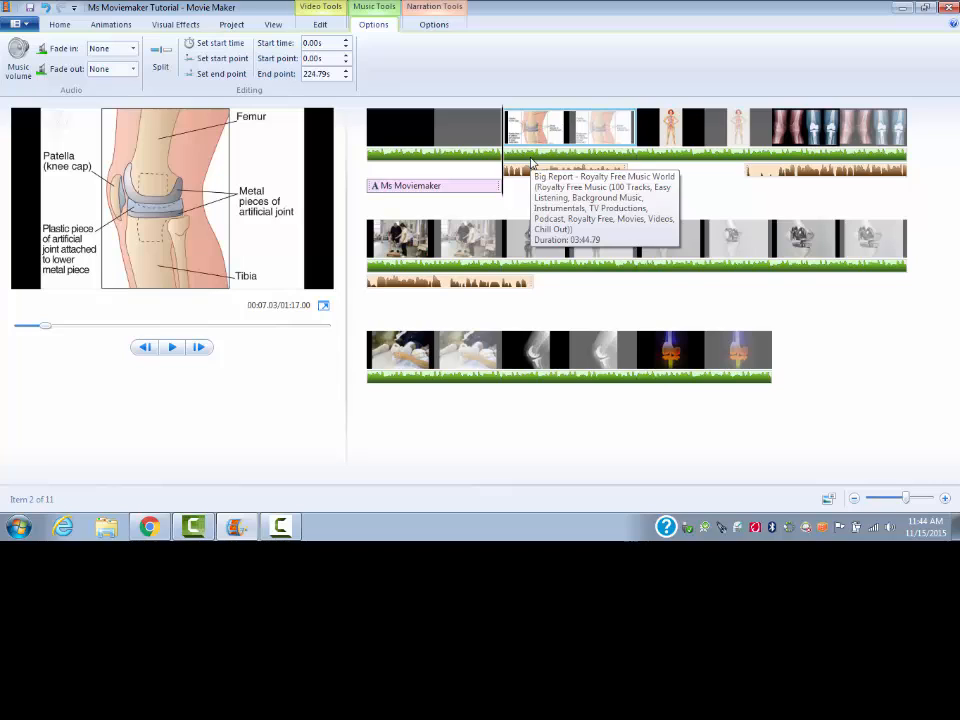
left_click(163, 66)
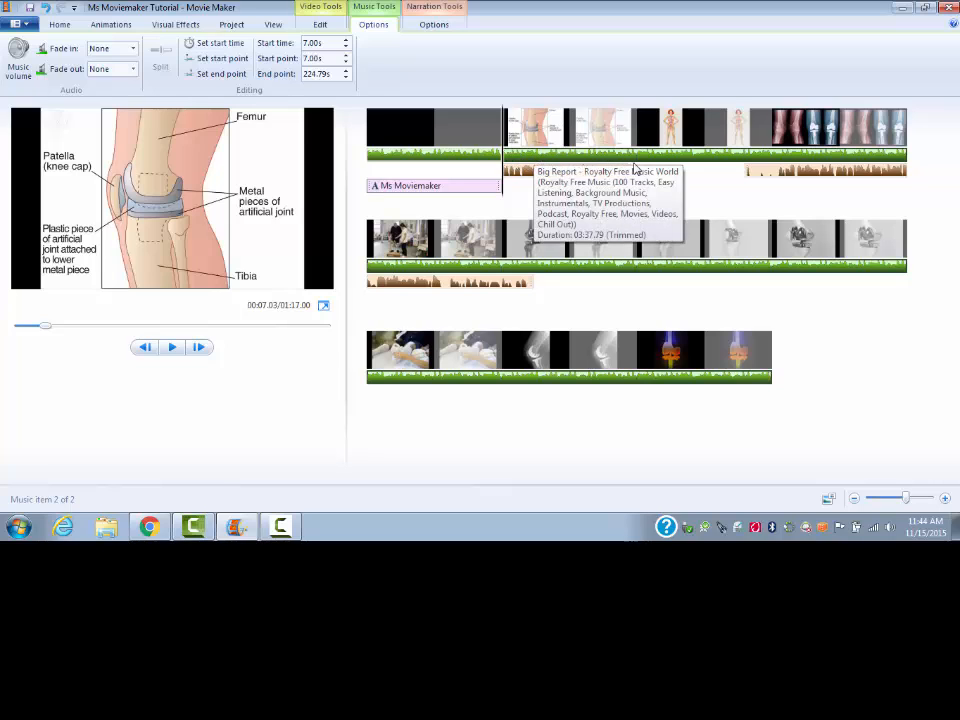
left_click(650, 135)
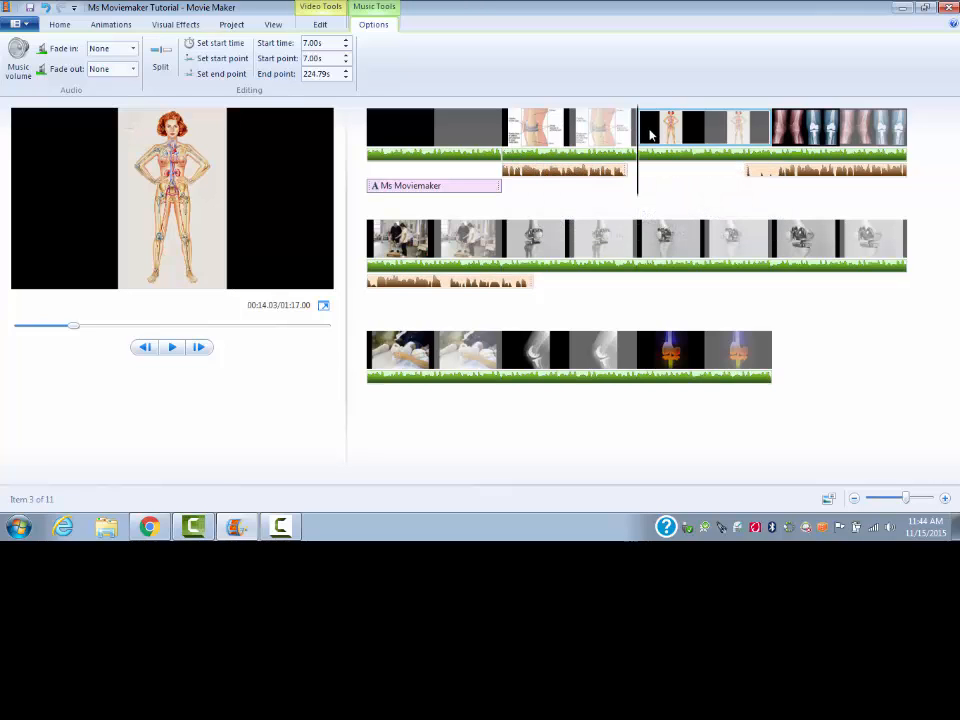
left_click(160, 60)
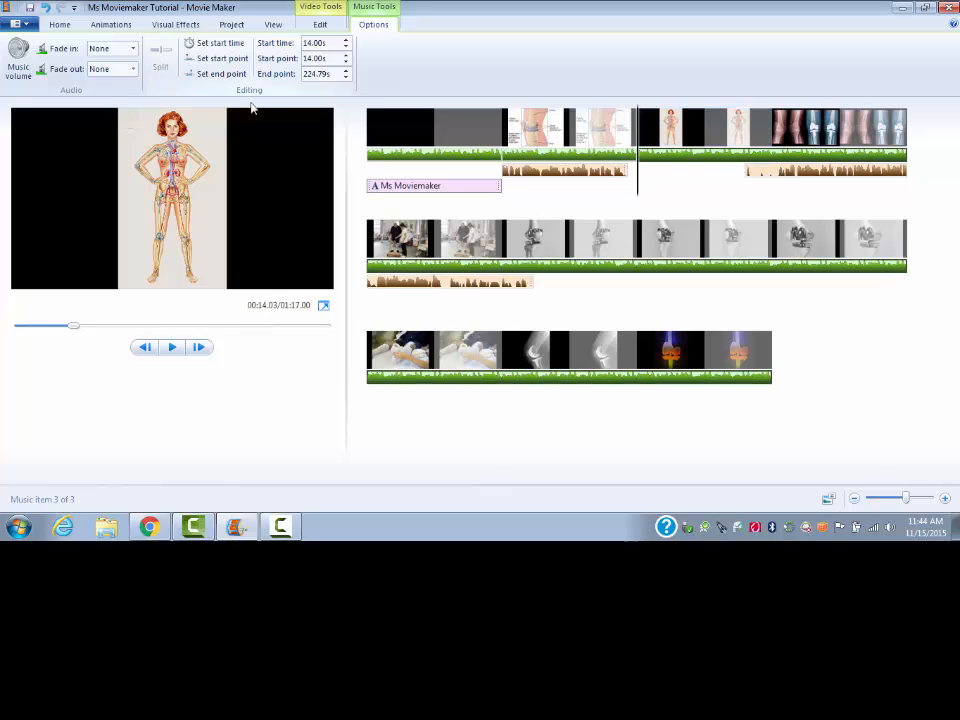
Shift the middle music segment to start at 13.20s and the last segment to start at 14.84s, leaving a gap under the narration.
left_click(624, 157)
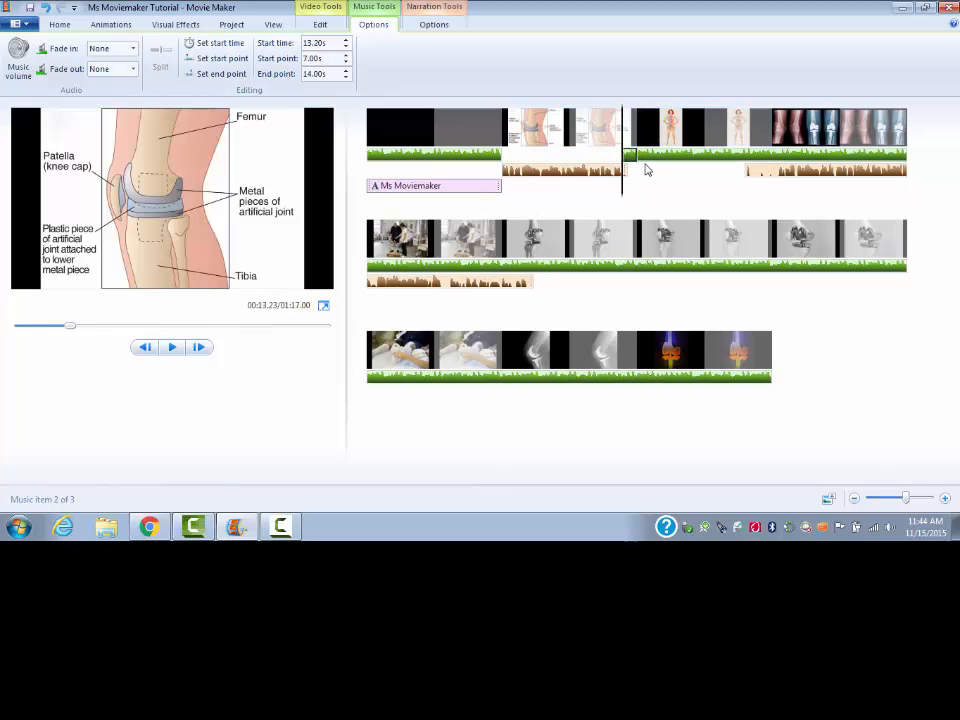
left_click(640, 158)
left_click(632, 160)
right_click(631, 155)
left_click(729, 157)
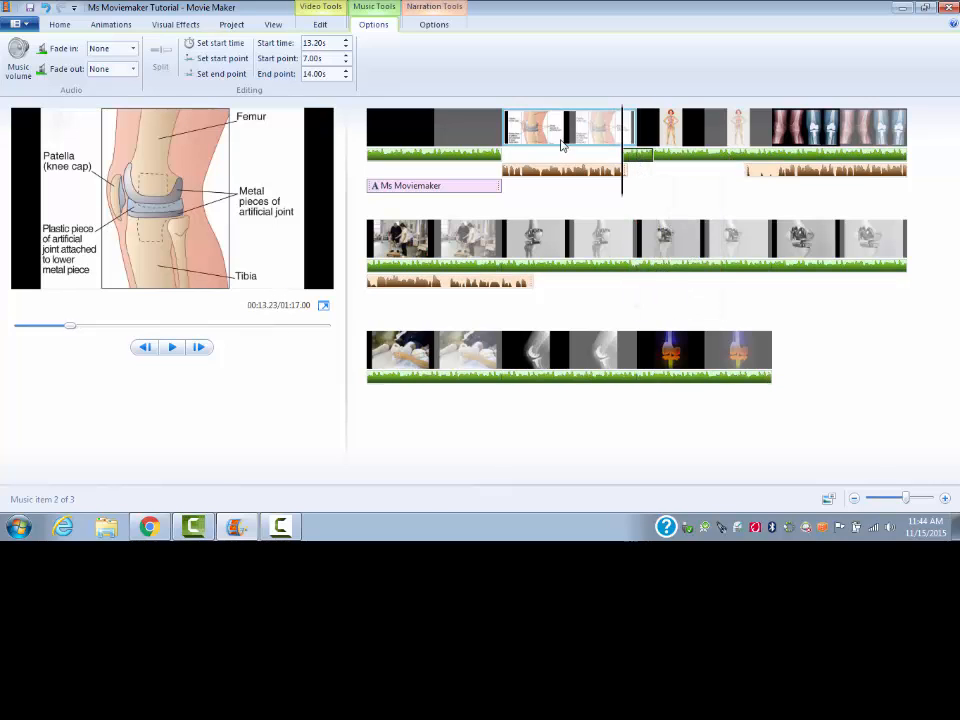
Play the movie from the beginning into the body photo to check the music gap under the narration.
left_click(498, 158)
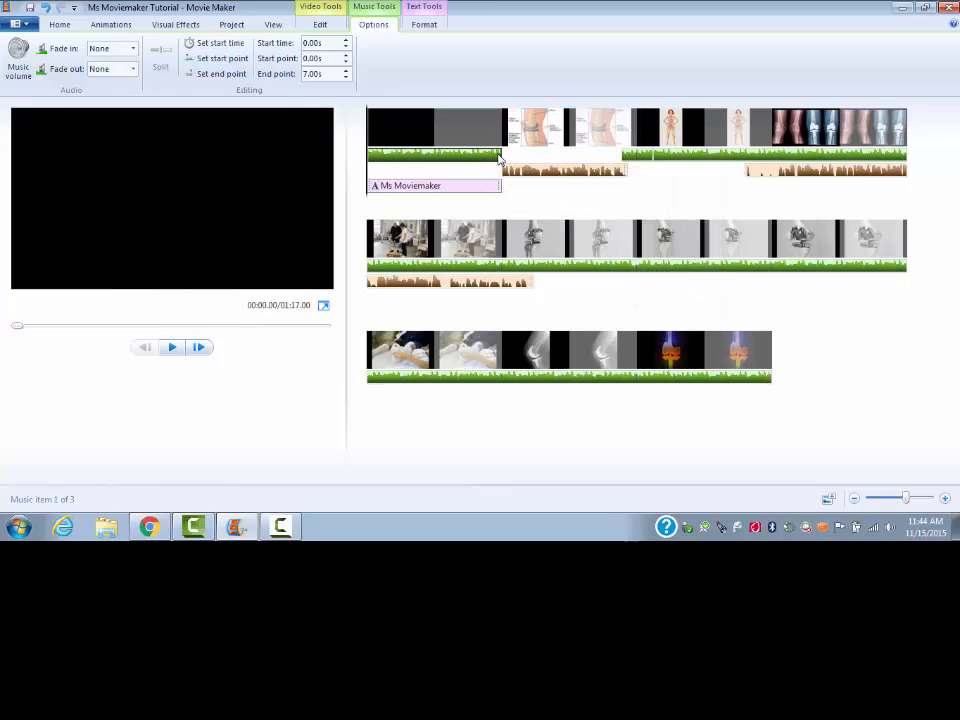
left_click(171, 348)
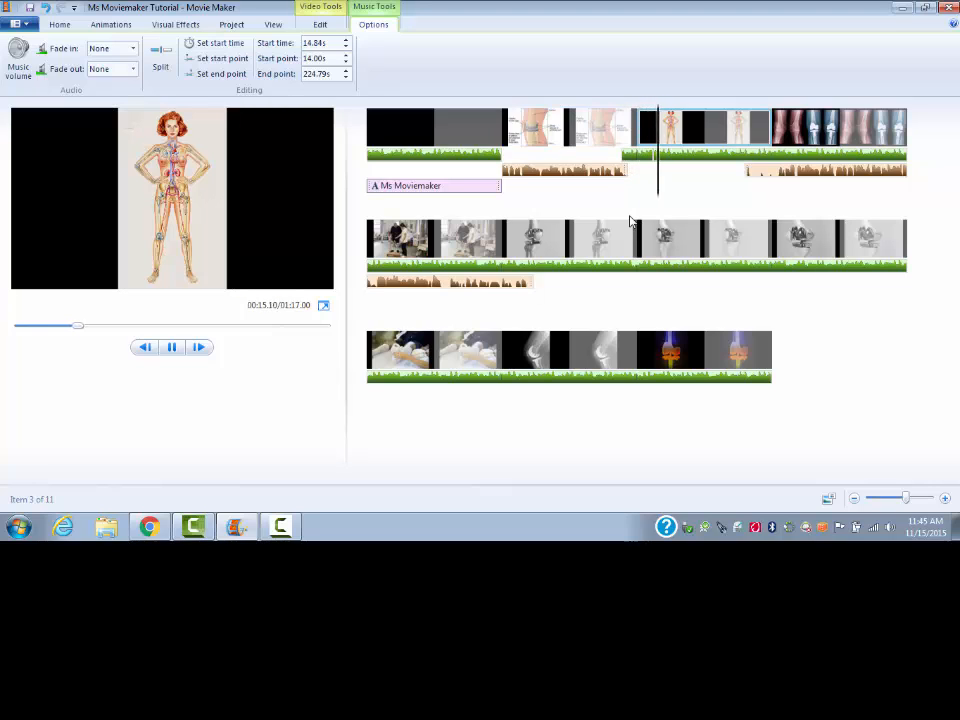
left_click(170, 354)
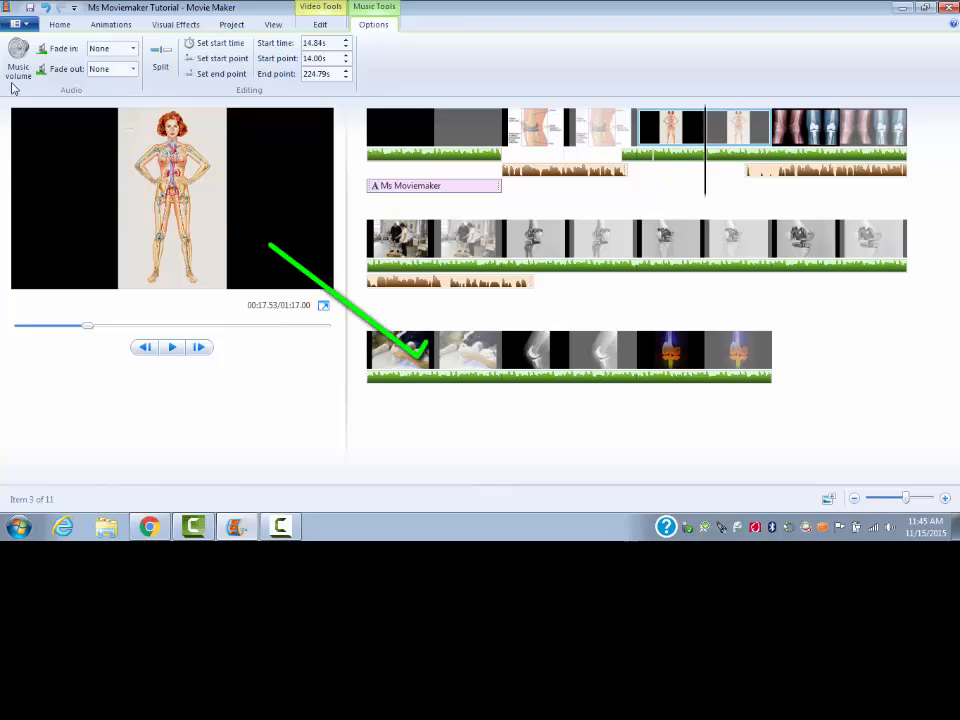
Save the project with the split background music.
left_click(26, 25)
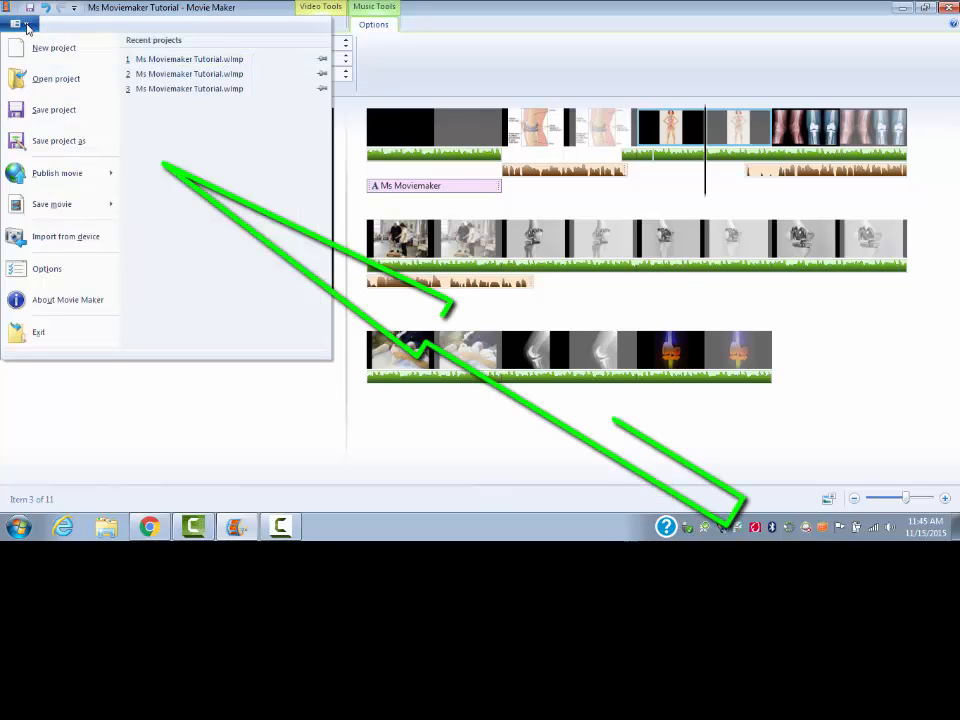
left_click(37, 109)
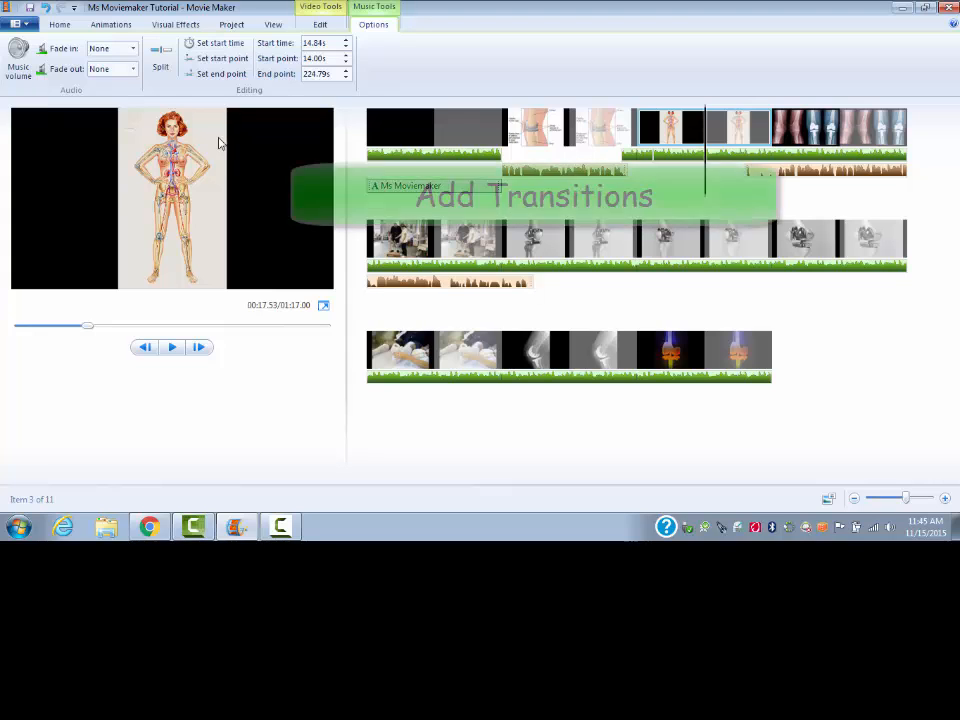
Apply the Pixelate transition to the knee replacement diagram and the X-shaped transition to the full-body anatomy photo.
left_click(527, 138)
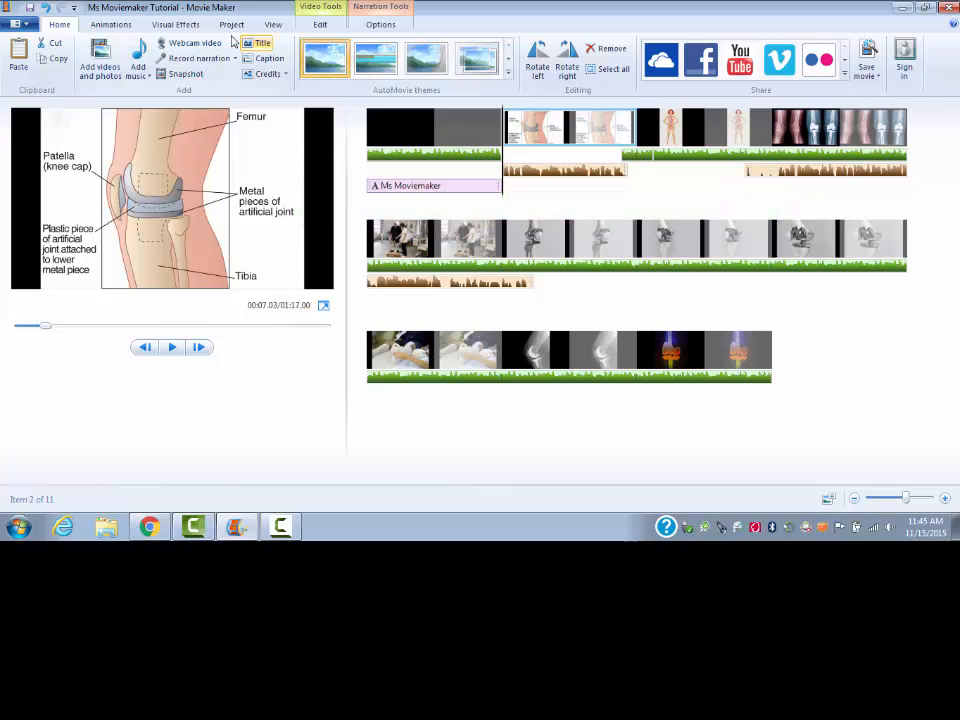
left_click(112, 24)
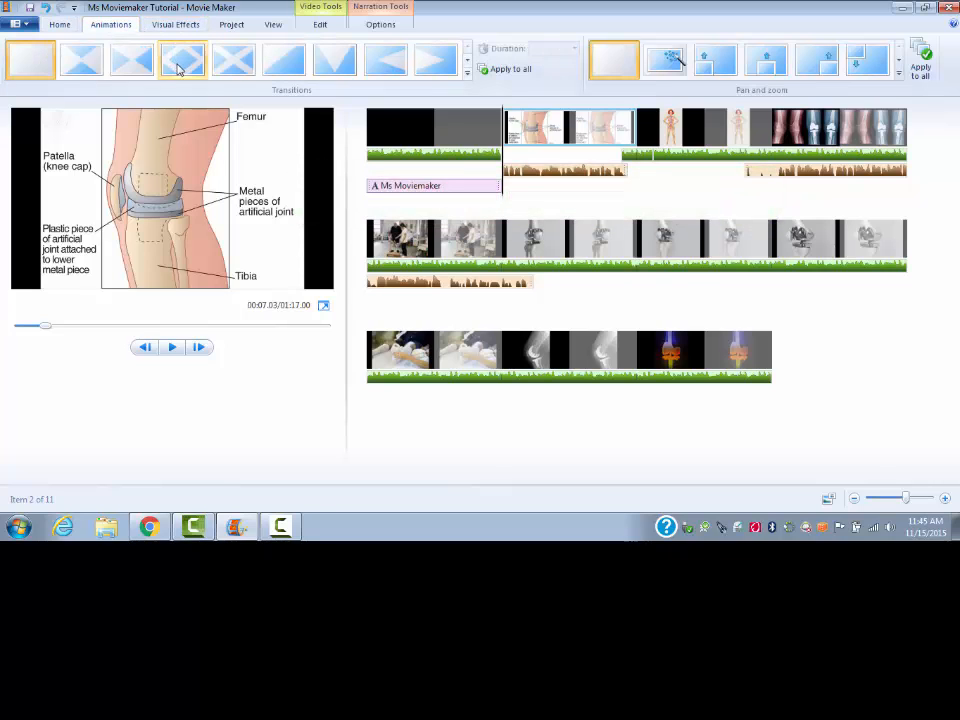
left_click(466, 60)
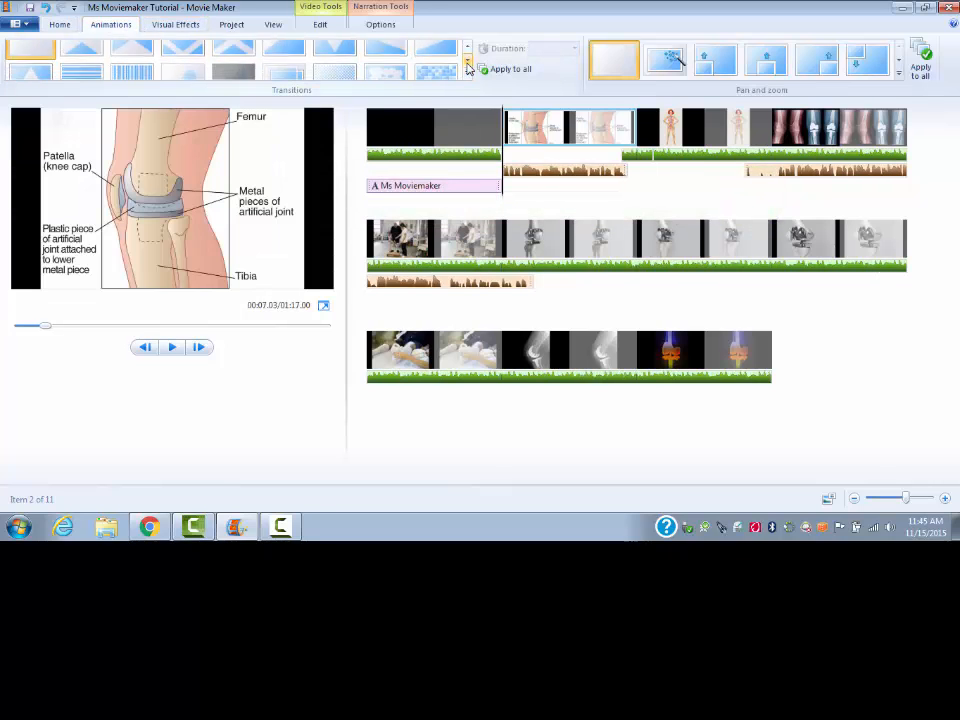
left_click(465, 58)
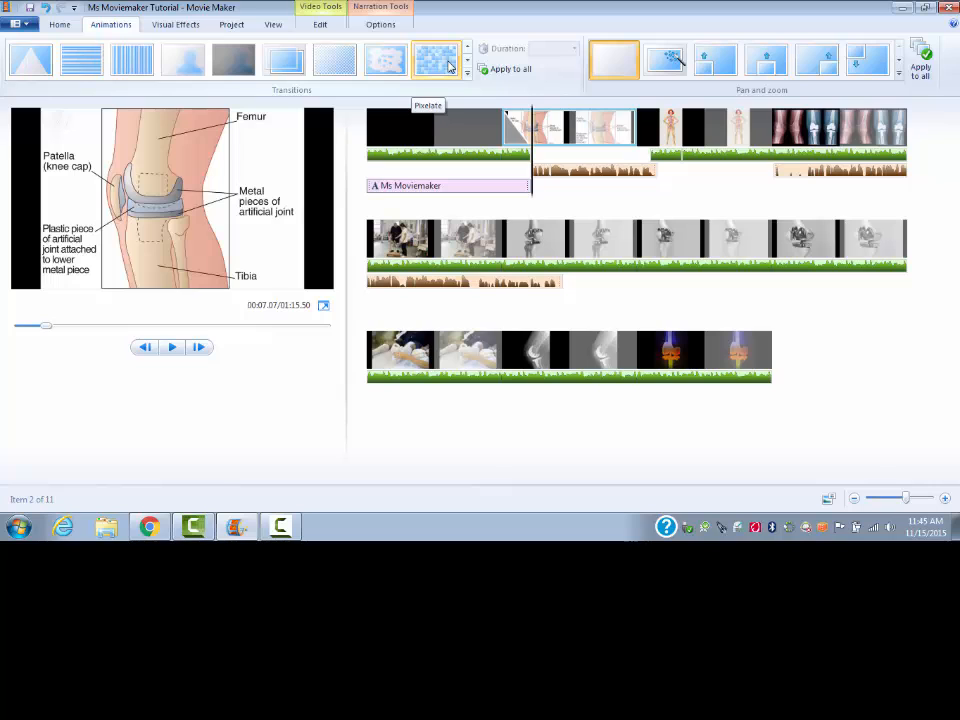
left_click(449, 67)
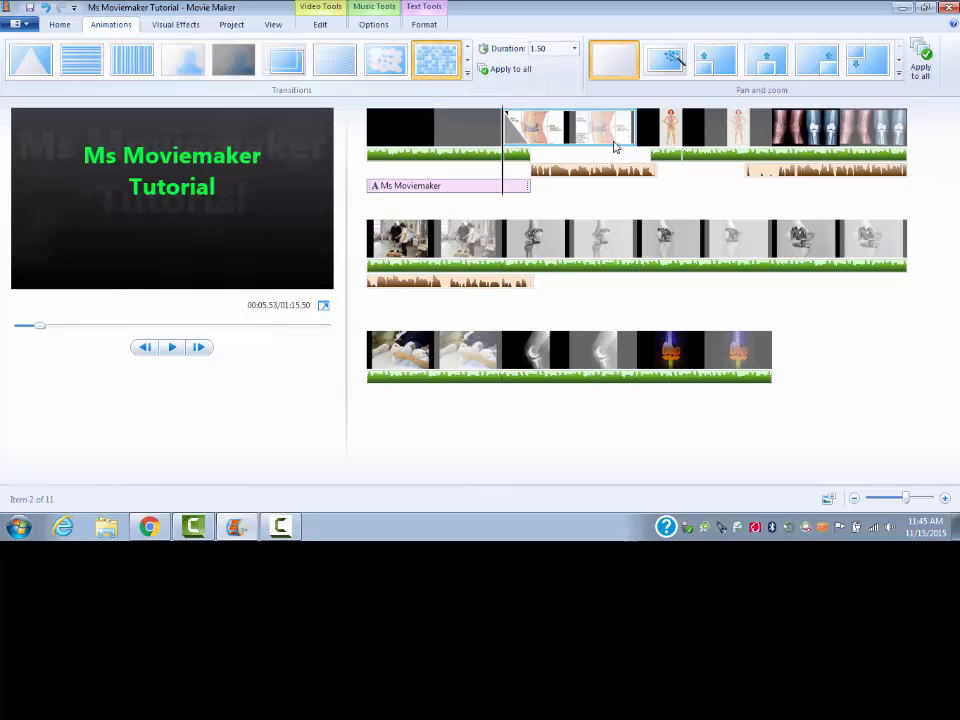
left_click(641, 136)
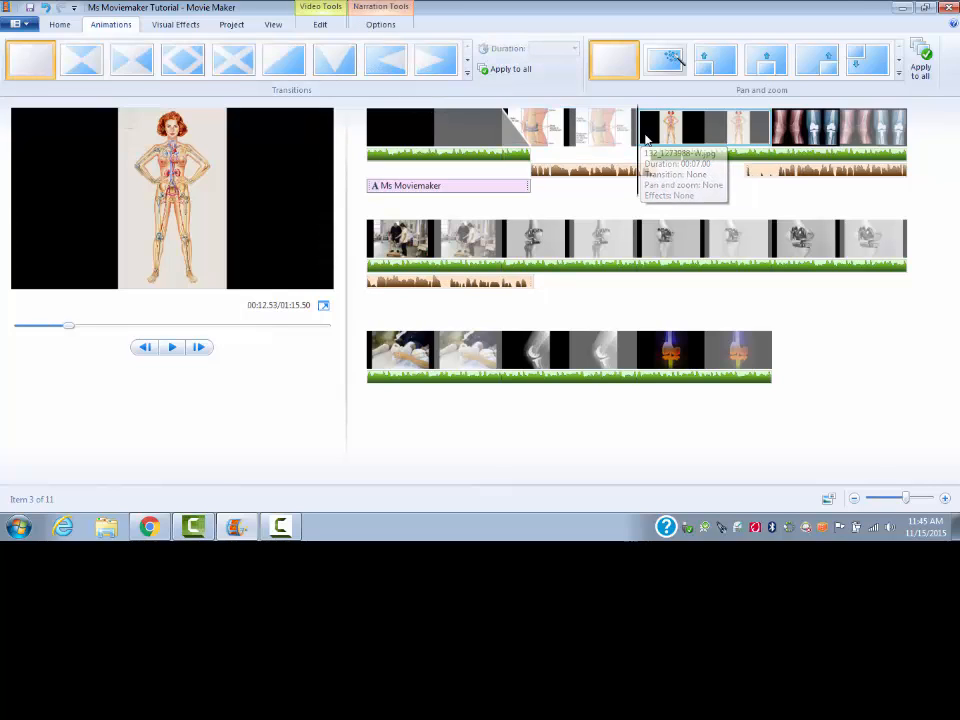
left_click(232, 62)
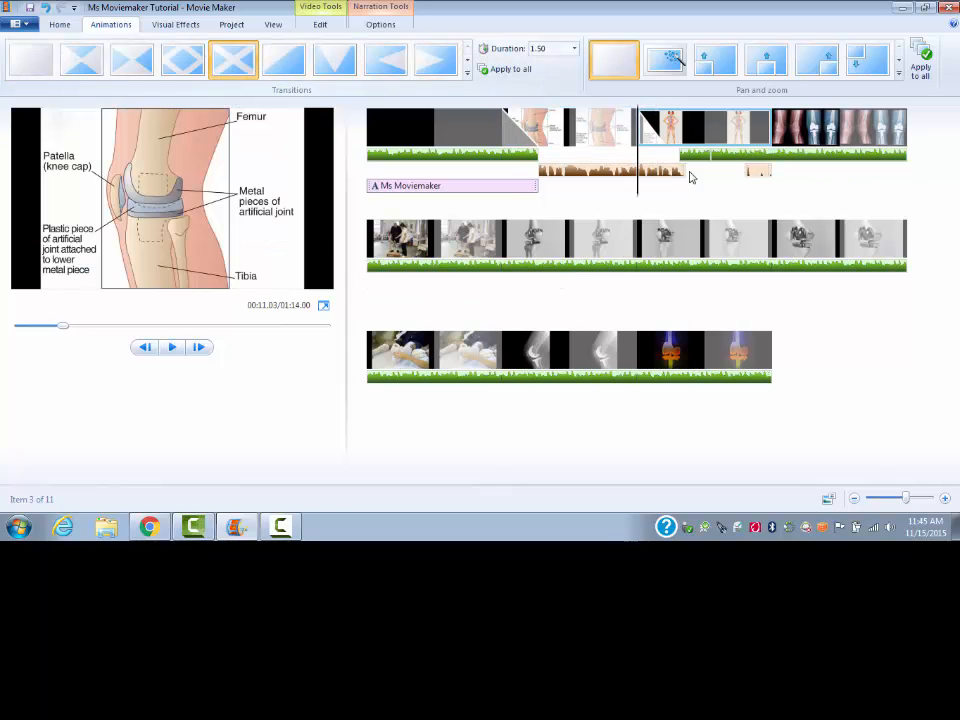
Apply the centered upward pan to the knee X-ray photo and the left-pointing triangle transition to the walking patient photo.
left_click(800, 128)
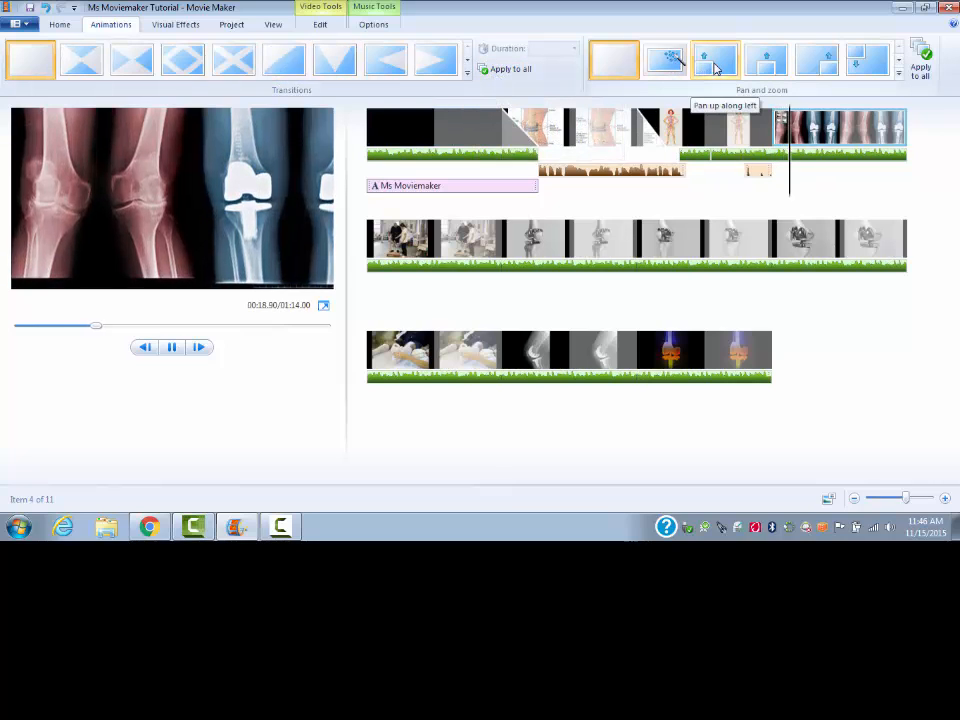
left_click(716, 68)
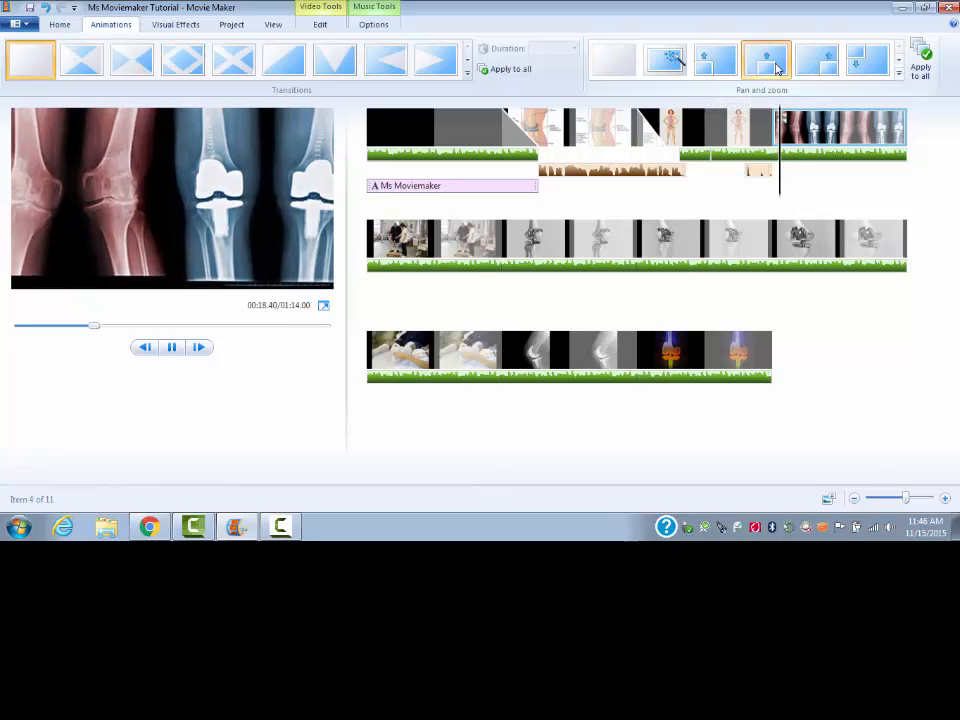
left_click(777, 68)
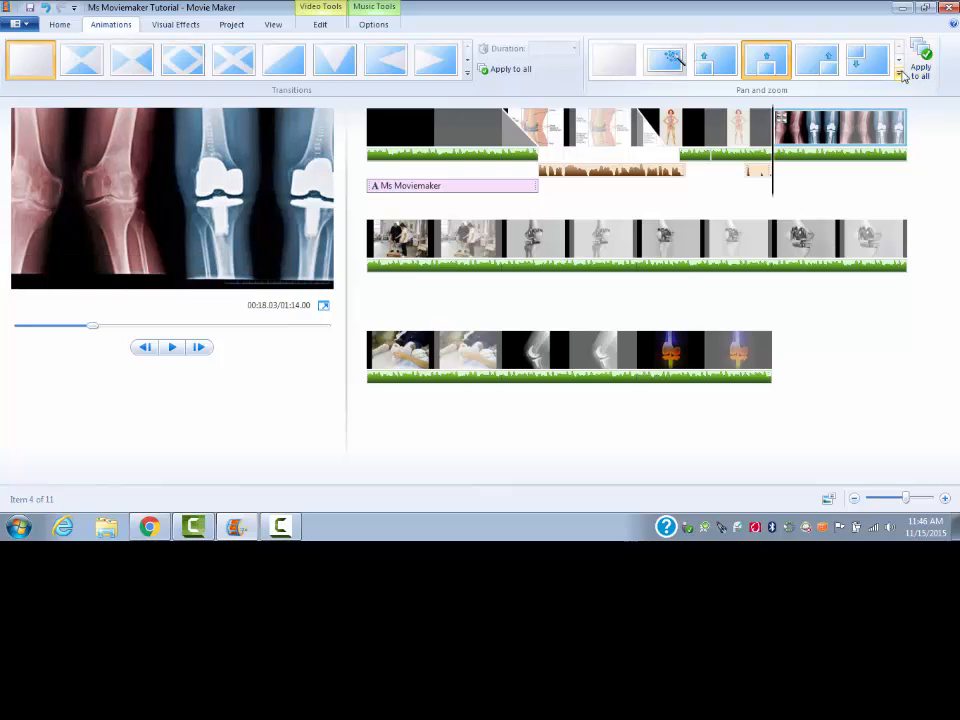
left_click(900, 63)
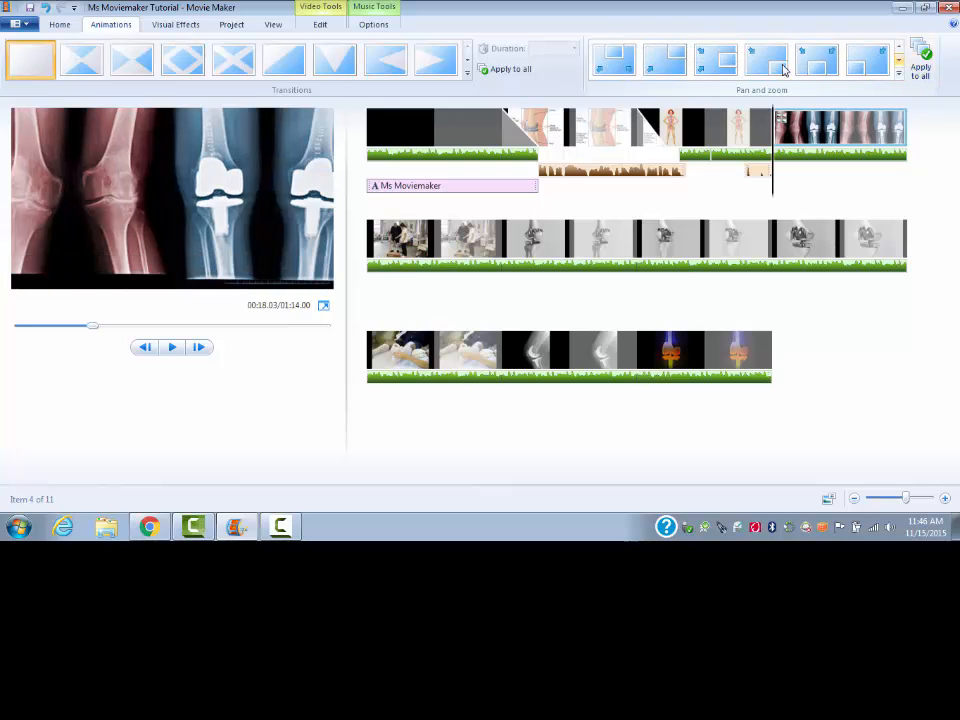
left_click(400, 255)
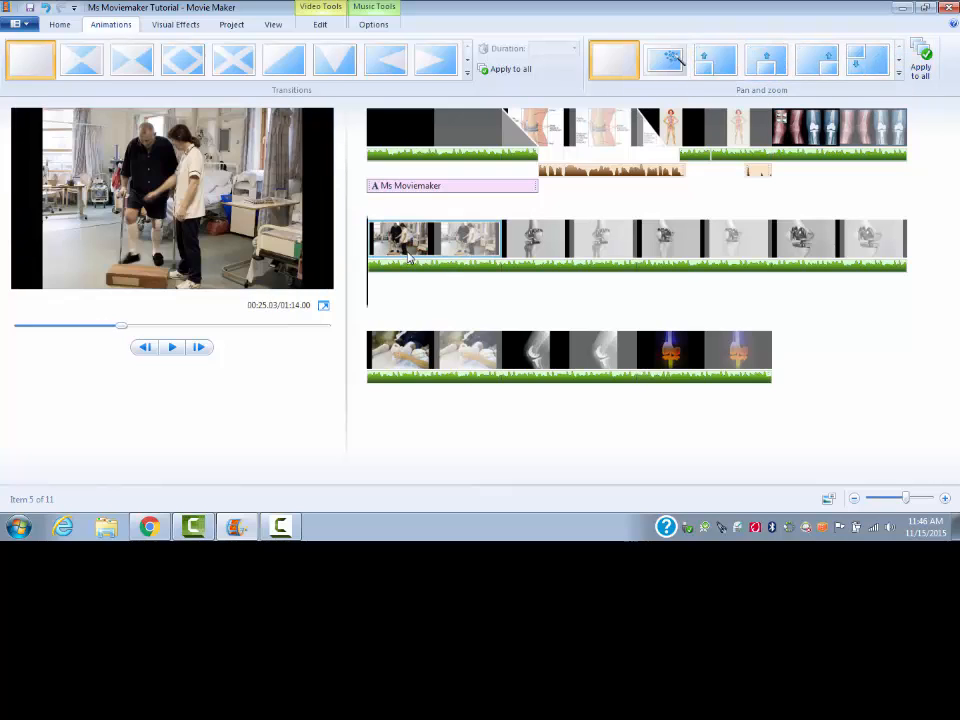
left_click(396, 70)
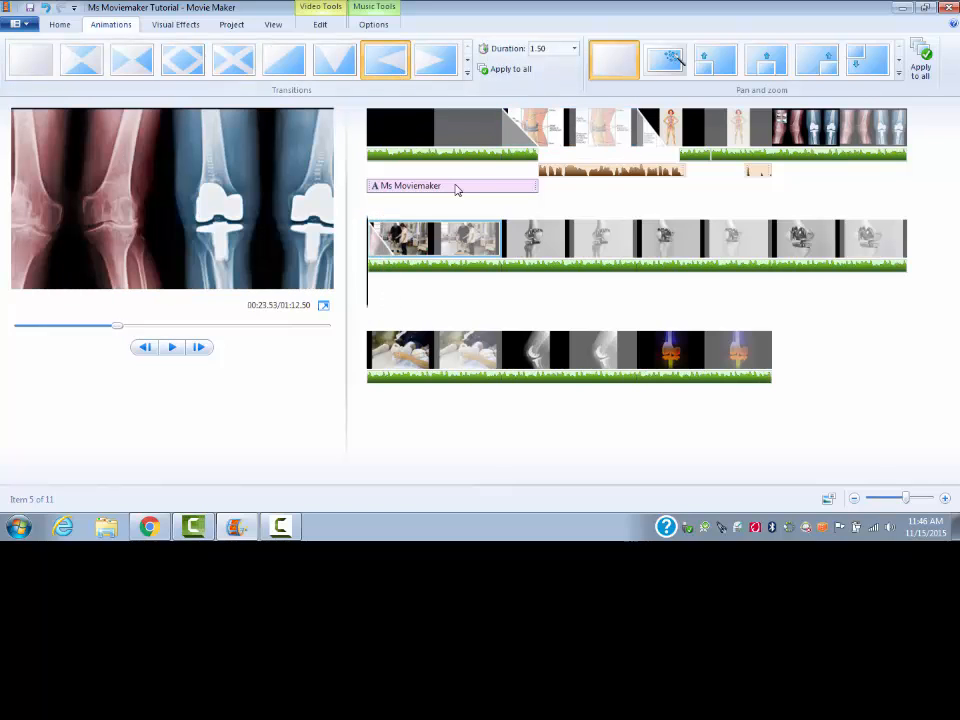
Save the project with the added transitions and pan effect.
left_click(62, 25)
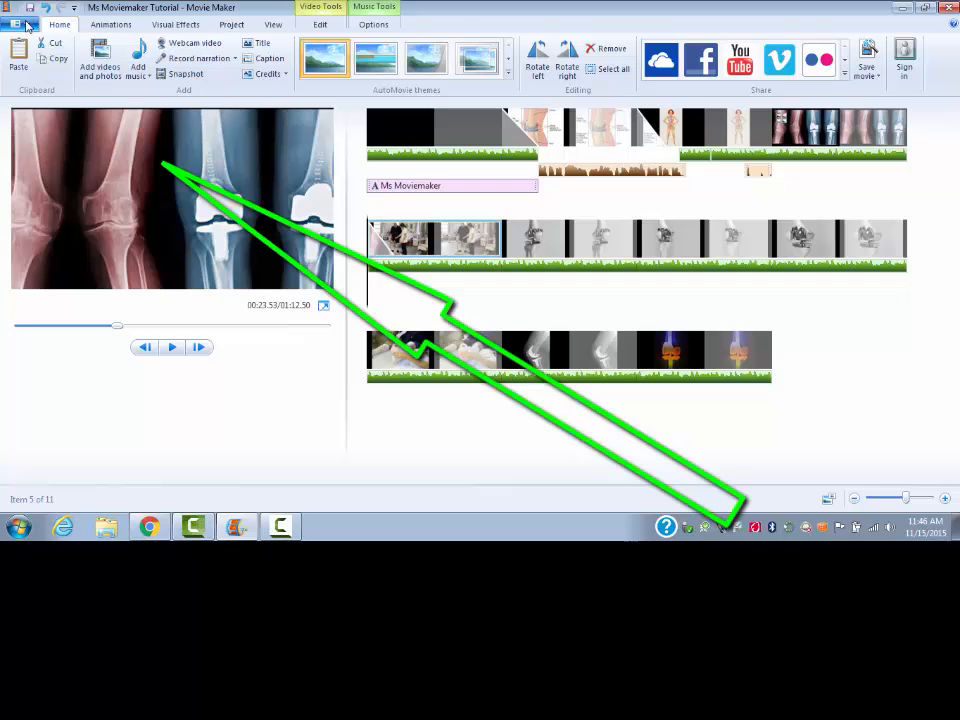
left_click(20, 22)
left_click(39, 112)
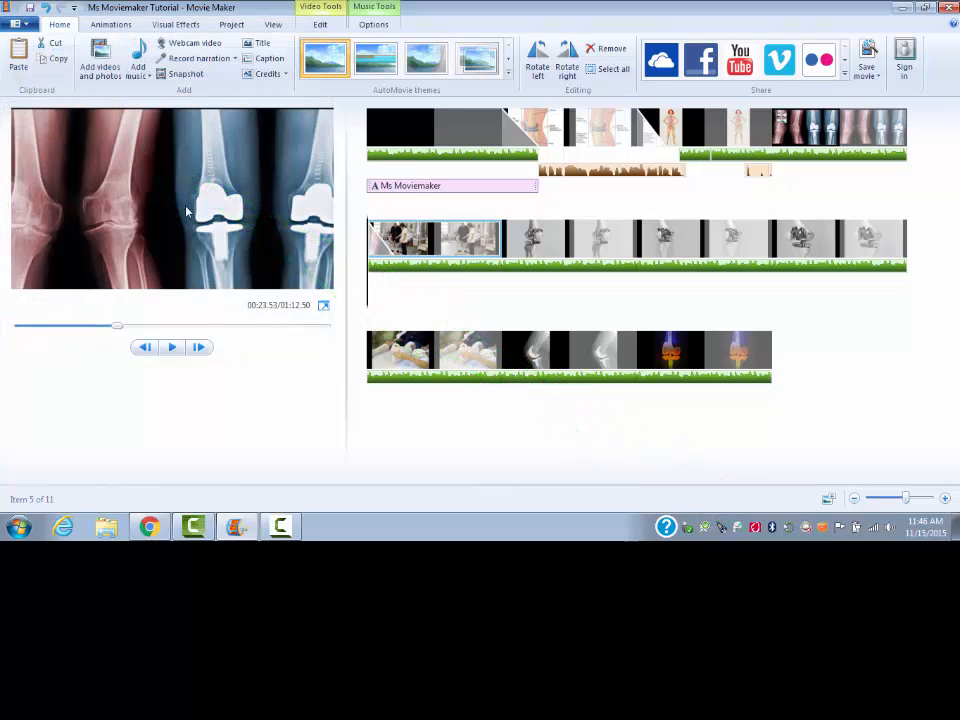
Add a credits slide after the last photo, with "L'il Lagesten Learning Channel" as the name under CREDITS.
left_click(750, 365)
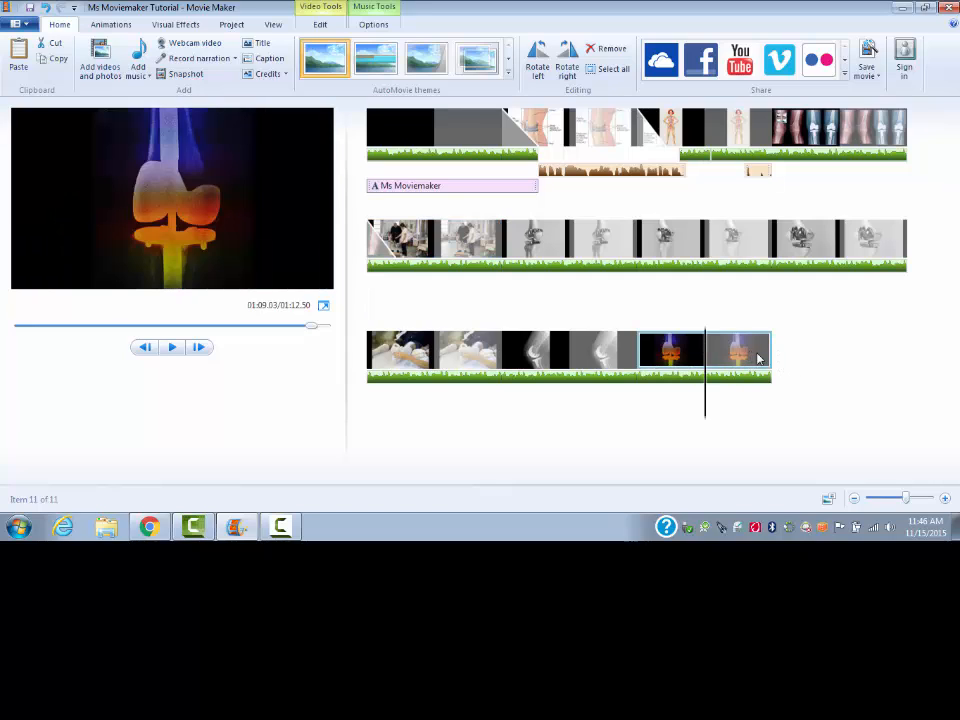
left_click_drag(711, 400, 798, 397)
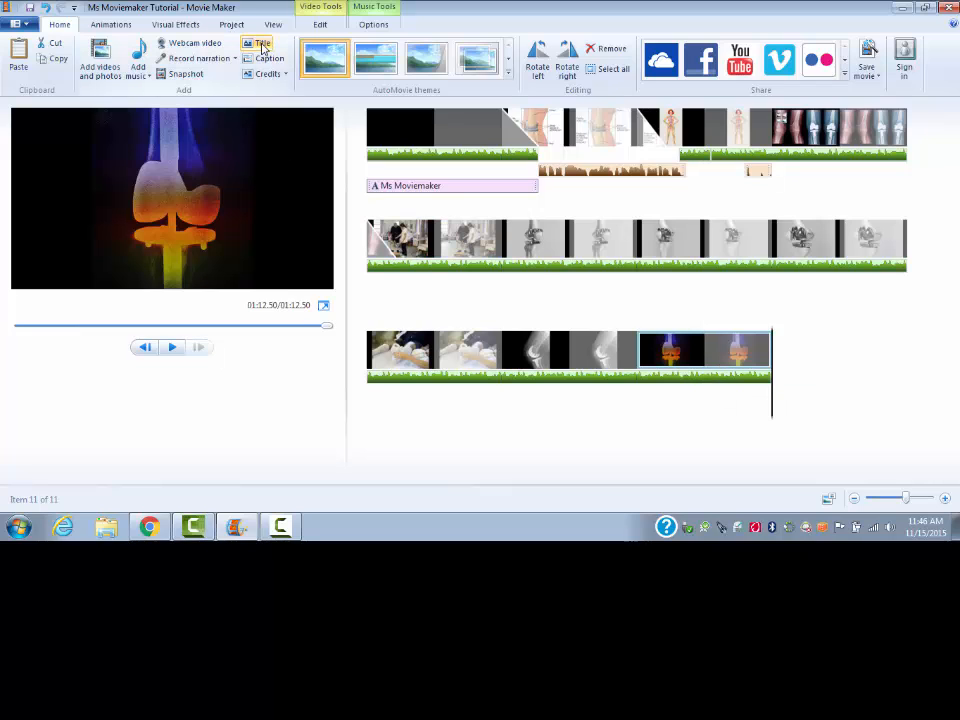
left_click(272, 73)
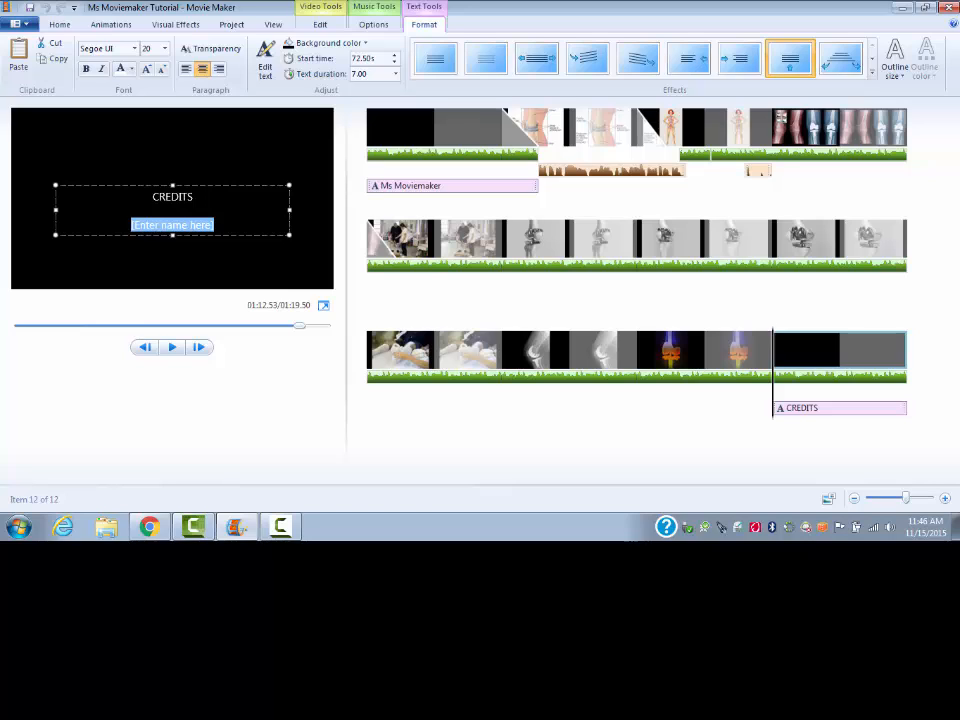
type("L")
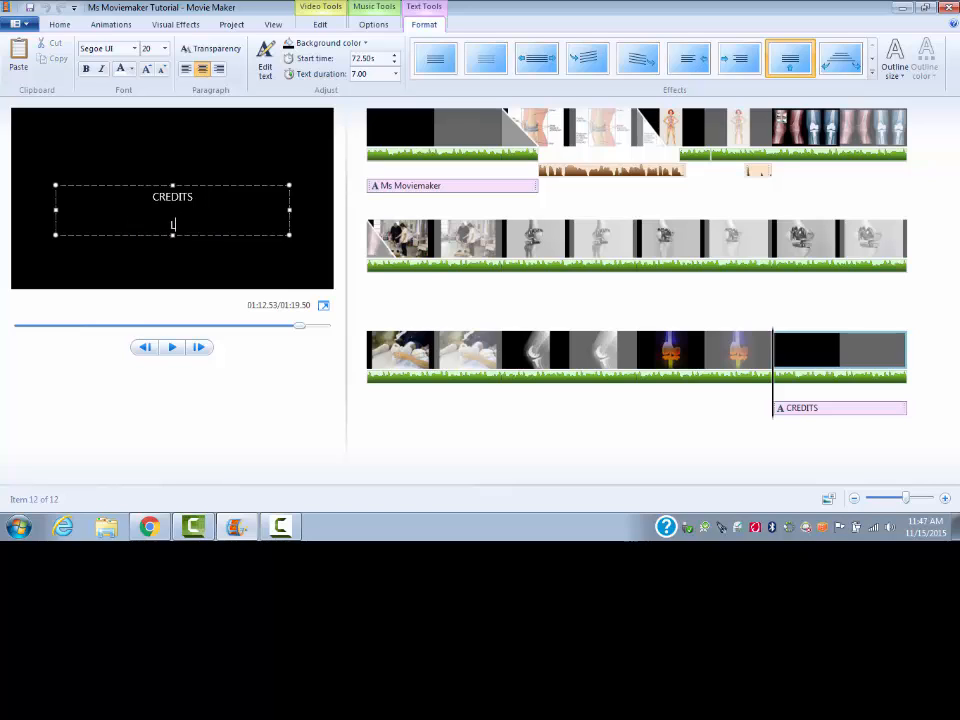
type("i'il Lagesten Learning Channel")
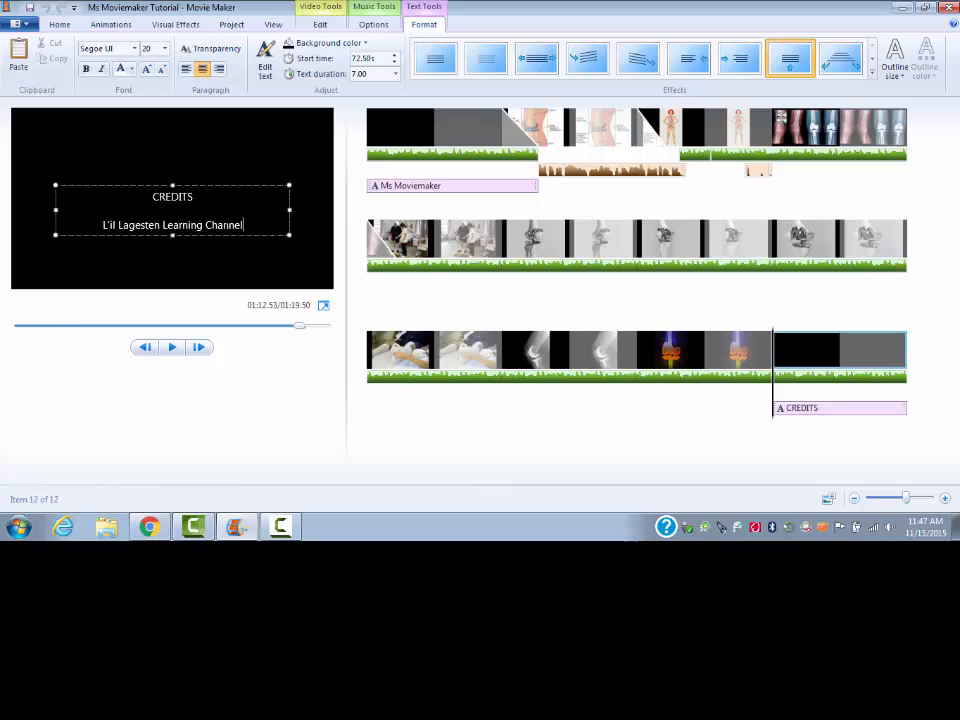
Format all the credits text in bright green, size 36 and bold.
key("ctrl+a")
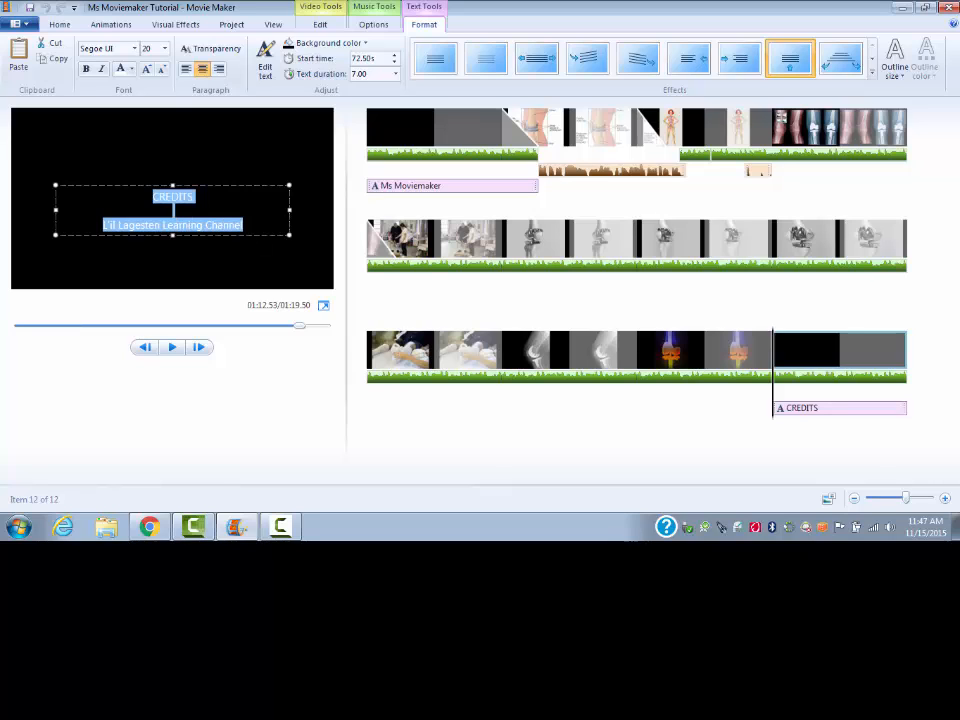
left_click(131, 70)
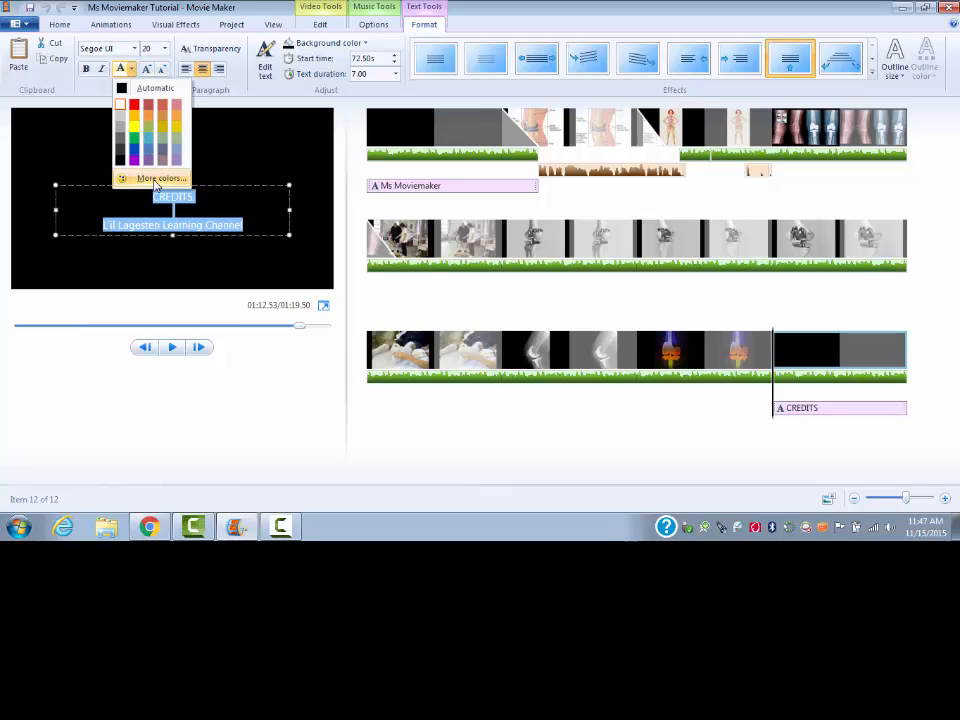
left_click(145, 178)
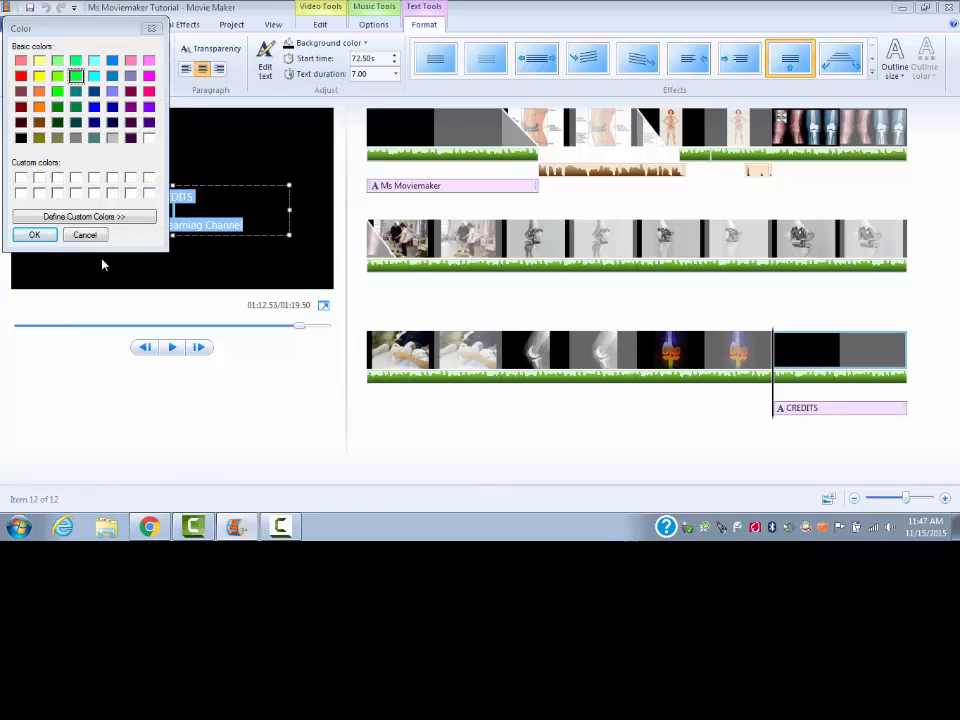
left_click(34, 234)
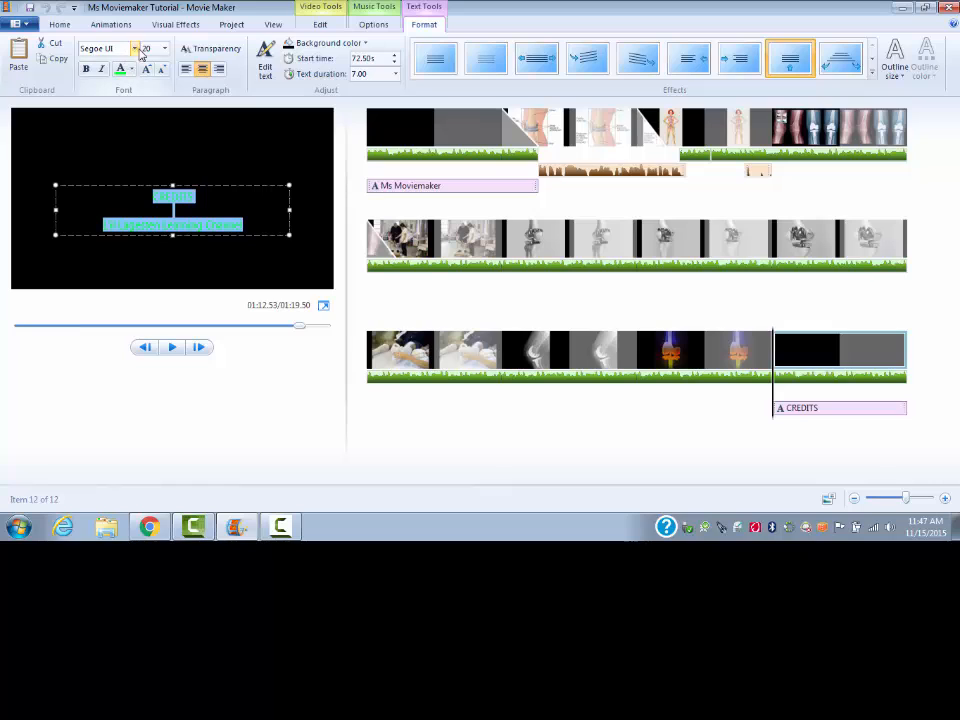
left_click(163, 48)
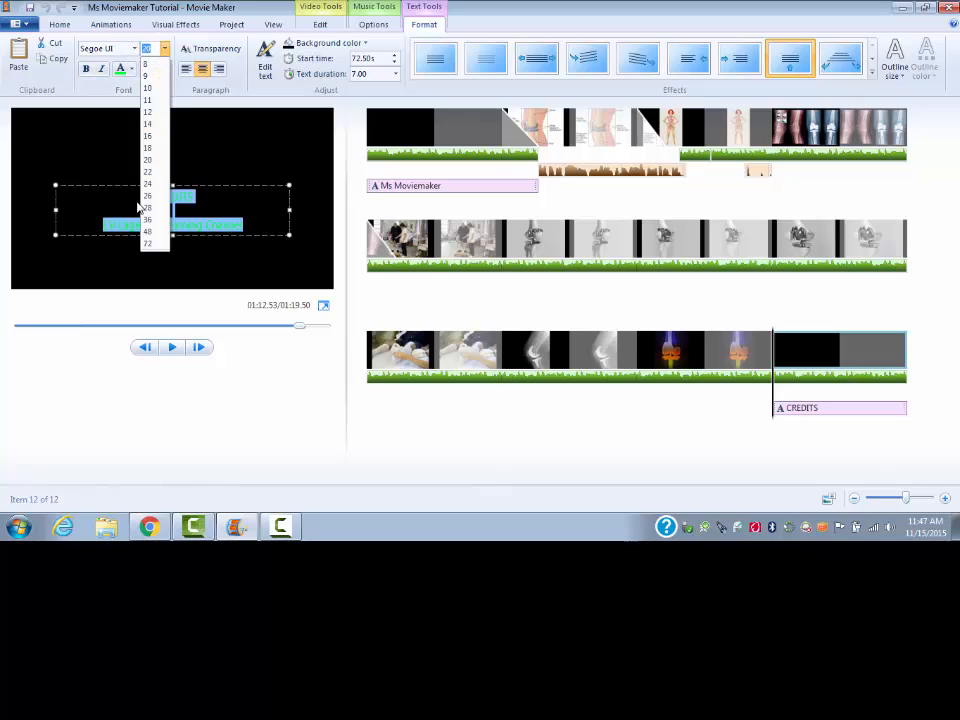
left_click(147, 220)
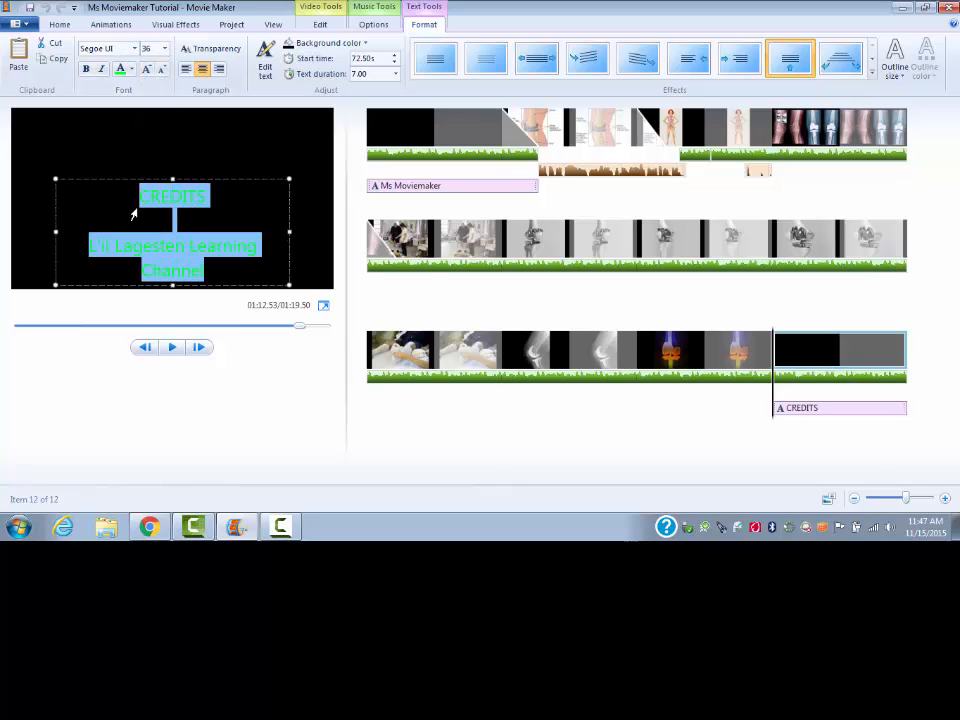
left_click(85, 70)
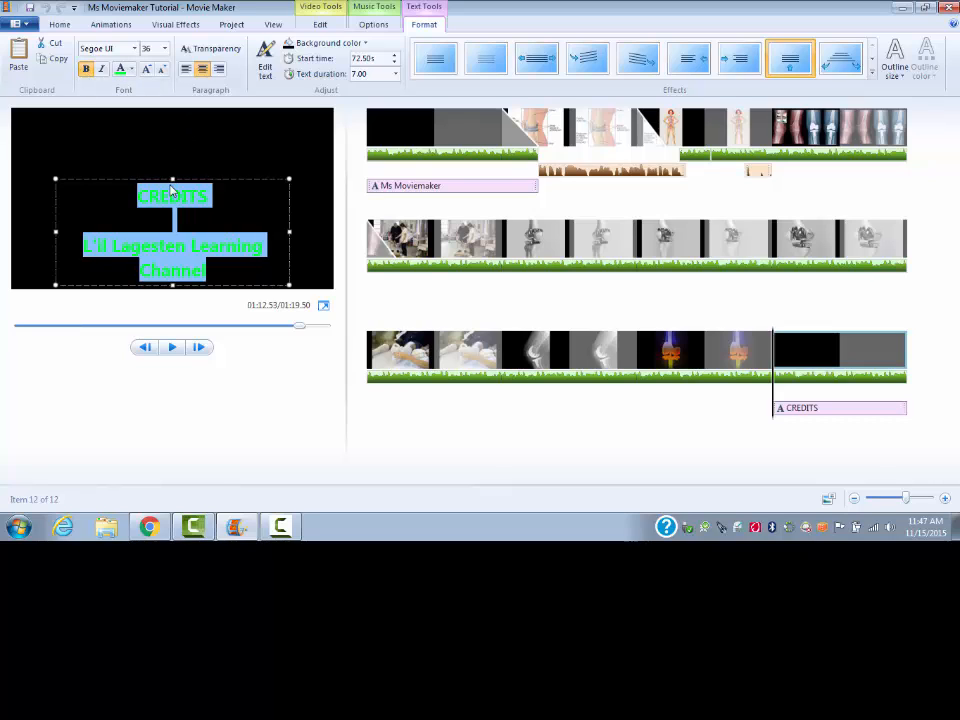
Move the credits text box up near the top of the frame and apply the upward scroll effect.
left_click_drag(171, 179, 171, 122)
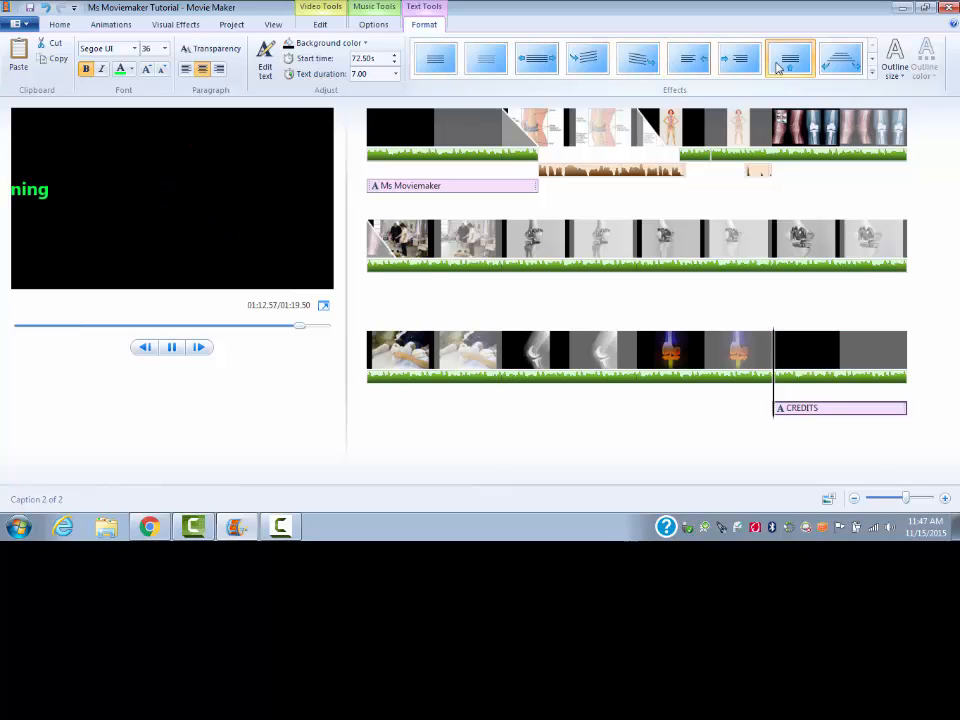
left_click(787, 67)
left_click(787, 67)
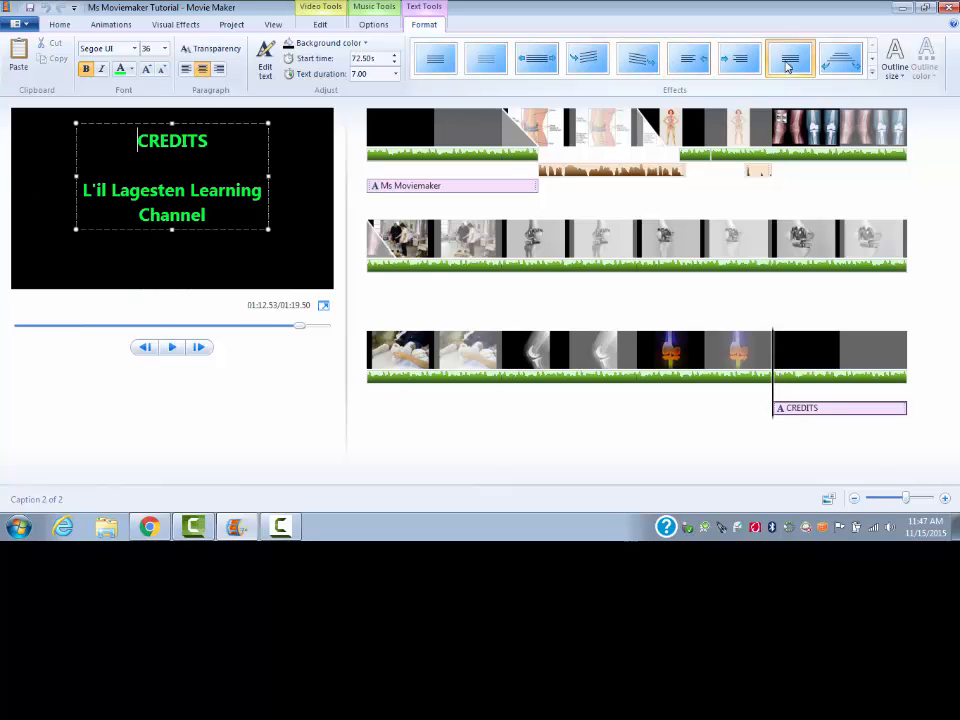
Preview the scrolling credits briefly and save the project.
left_click(173, 348)
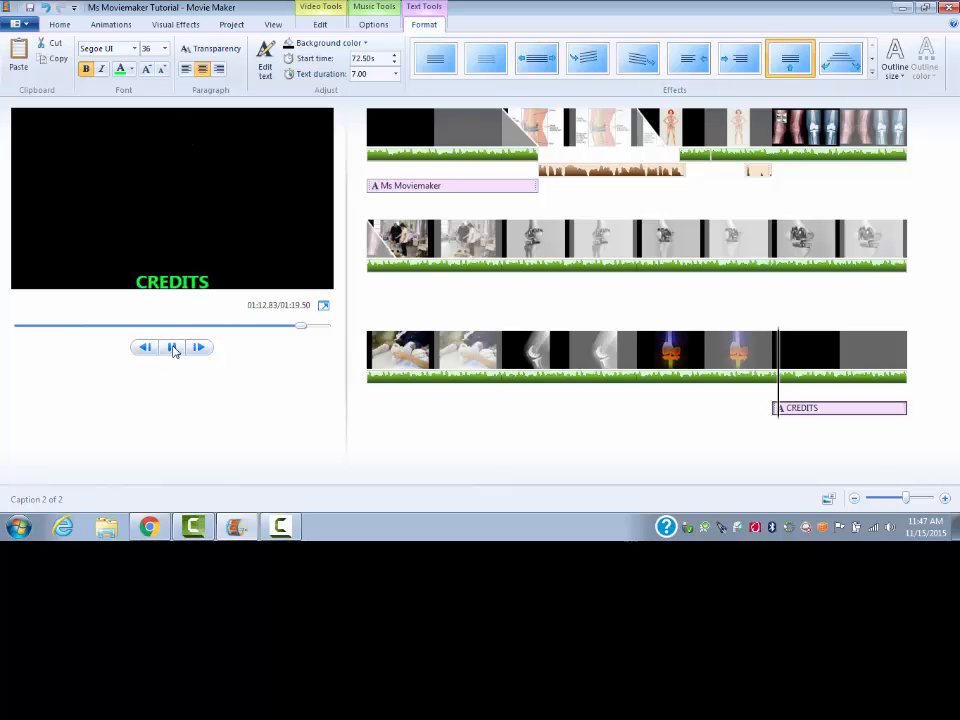
left_click(173, 348)
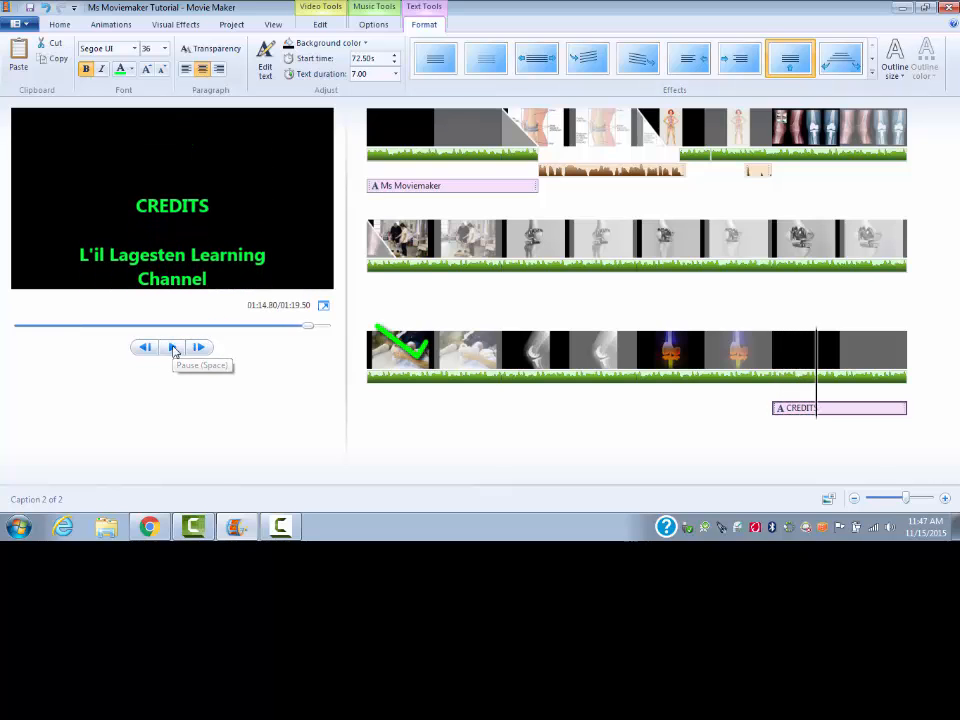
left_click(29, 26)
left_click(37, 110)
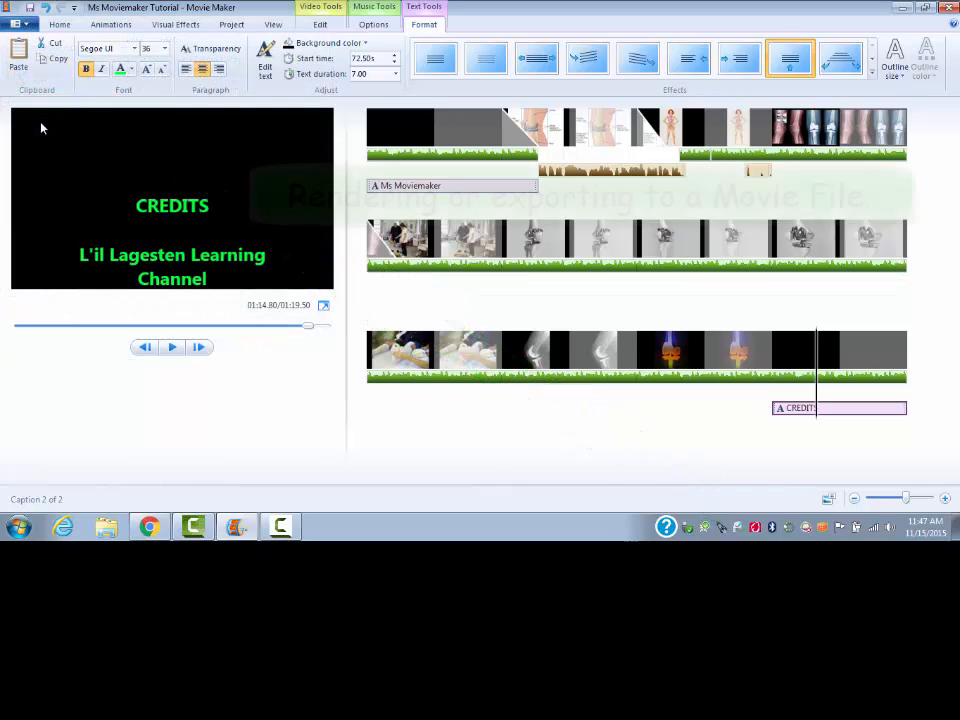
Export the movie with the recommended project settings as Ms Moviemaker Tutorial.mp4 in the desktop's Ms Moviemaker Tutorial Project folder.
left_click(62, 25)
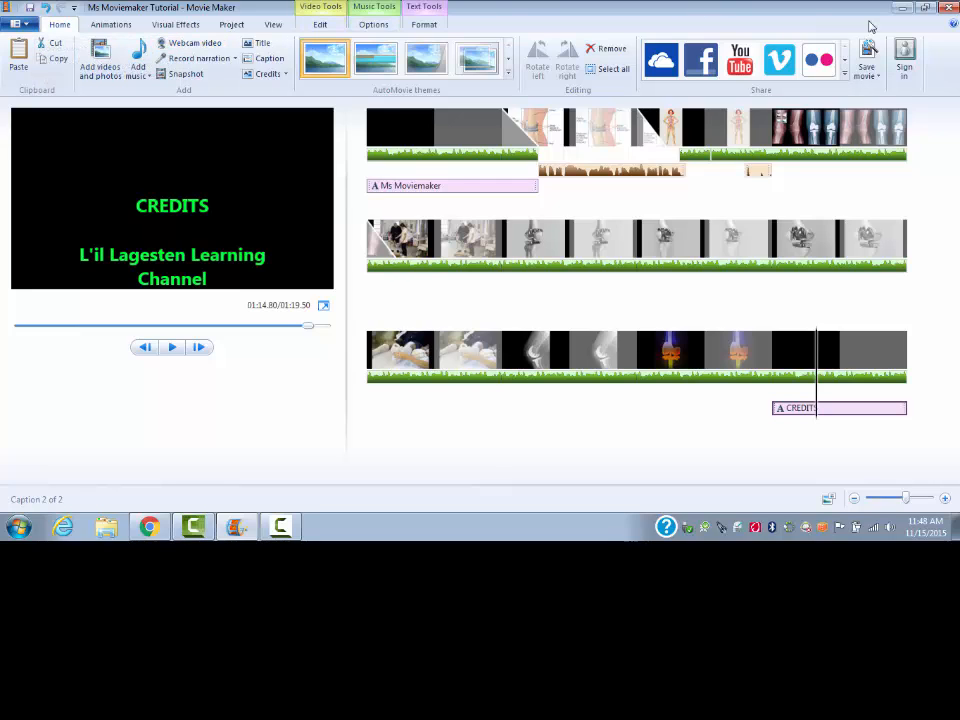
left_click(877, 75)
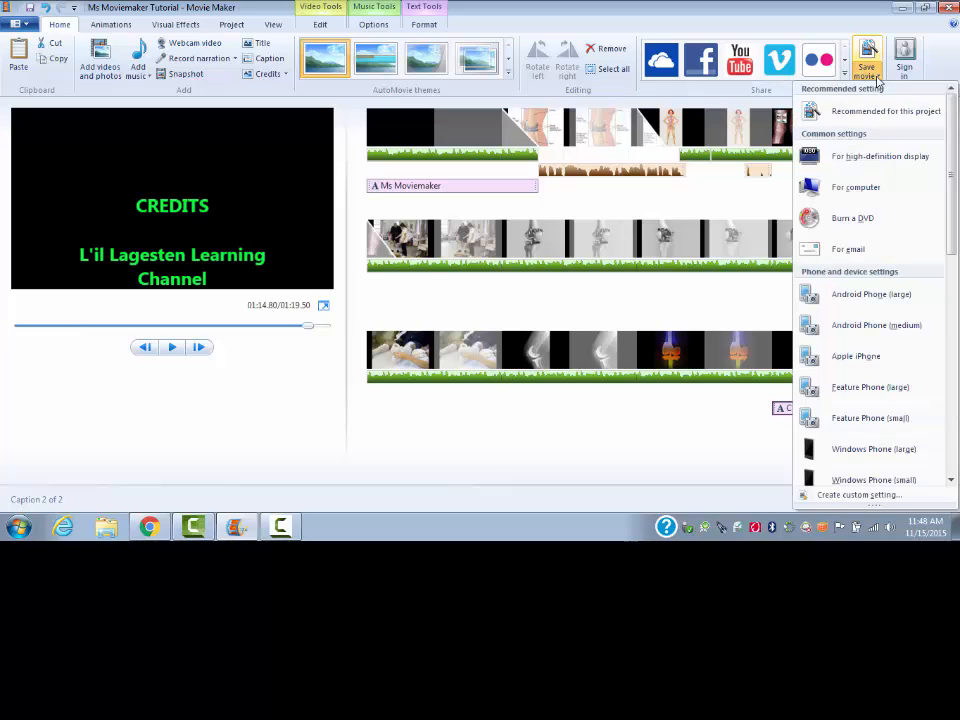
left_click(880, 115)
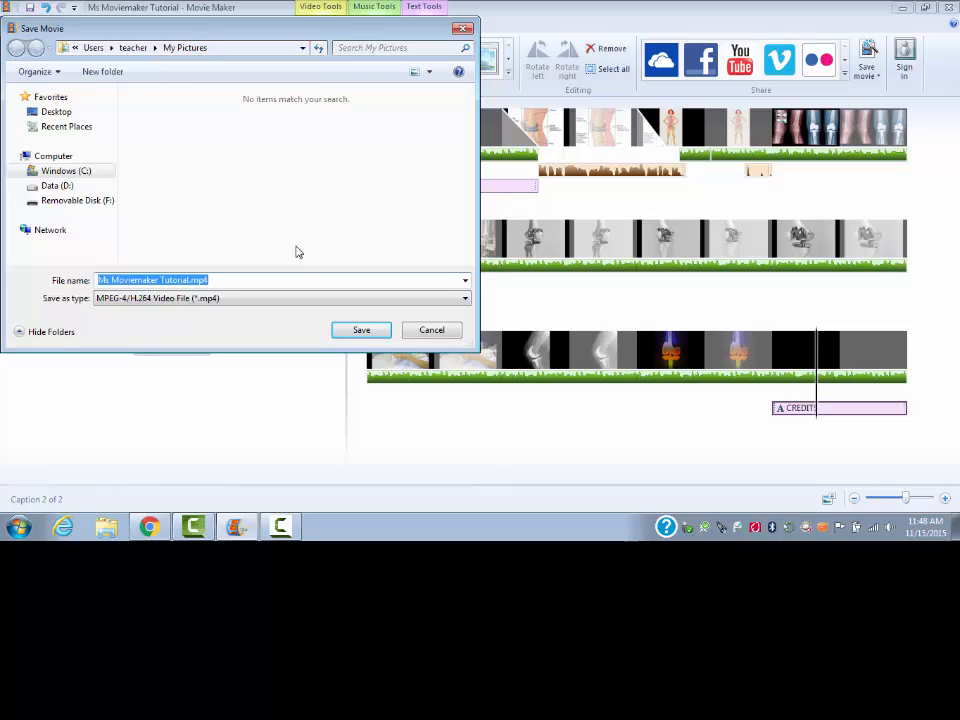
left_click(58, 114)
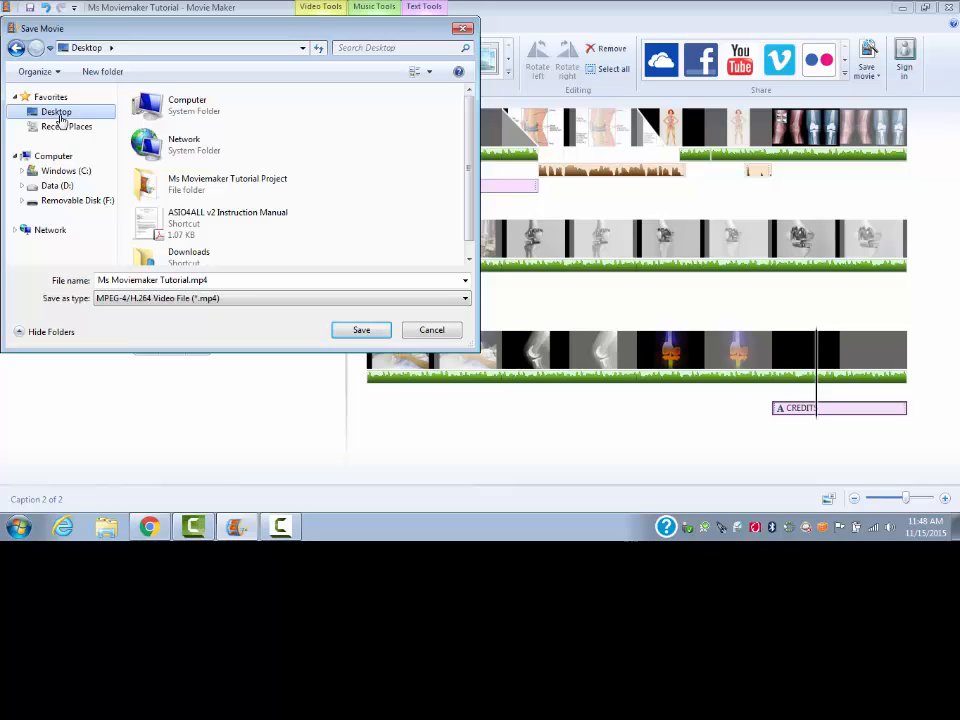
double_click(175, 187)
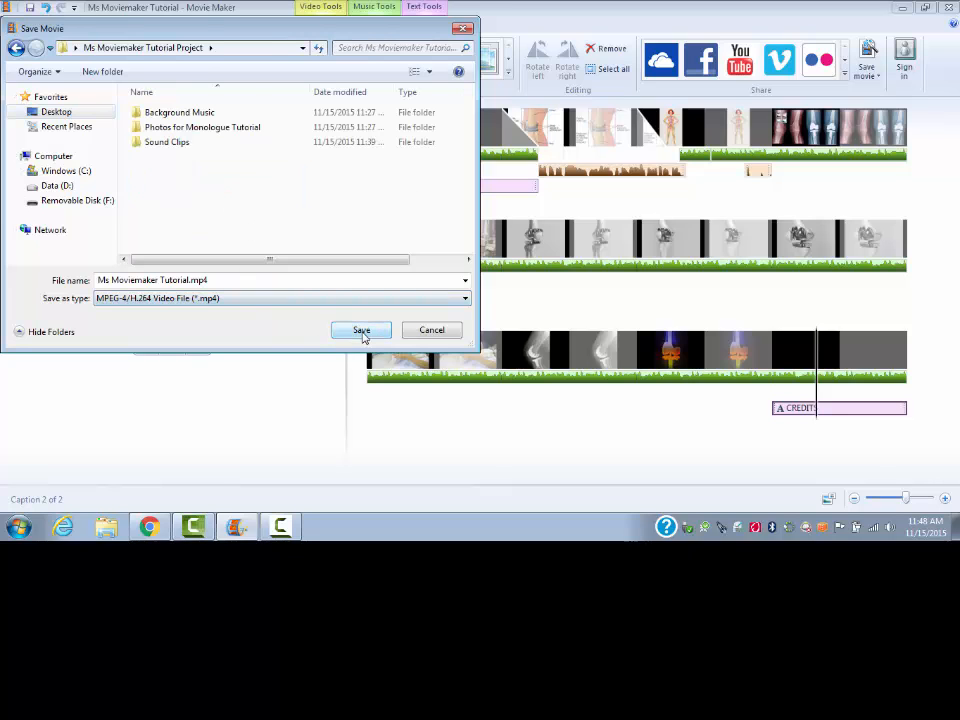
left_click(362, 331)
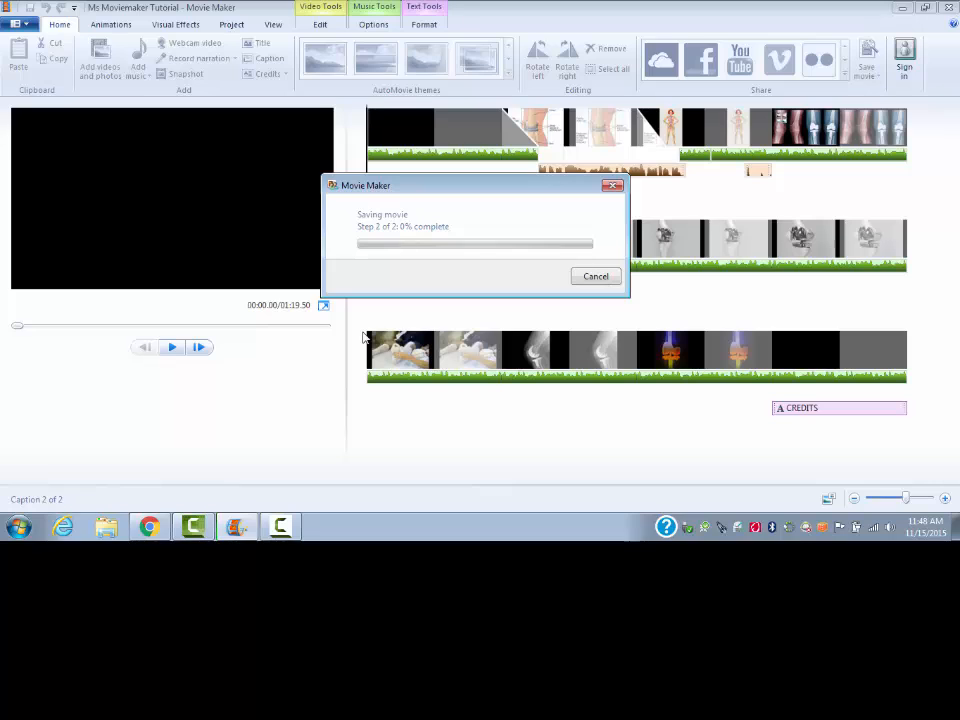